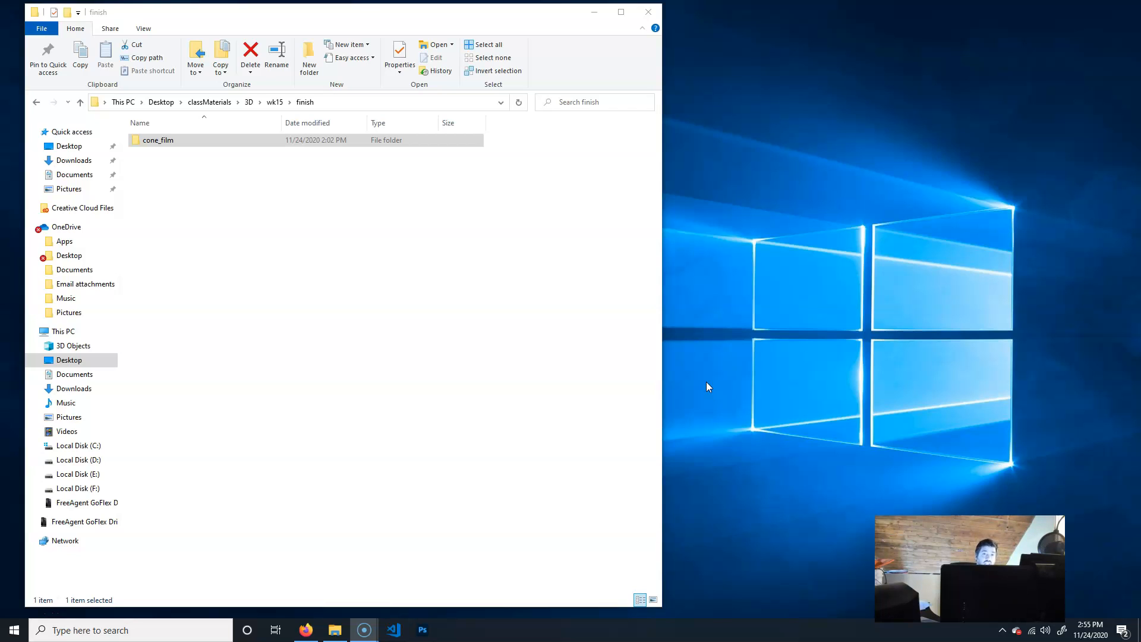
Open the images folder inside the cone_film project folder.
{"action": "left_click", "coordinate": [230, 145]}
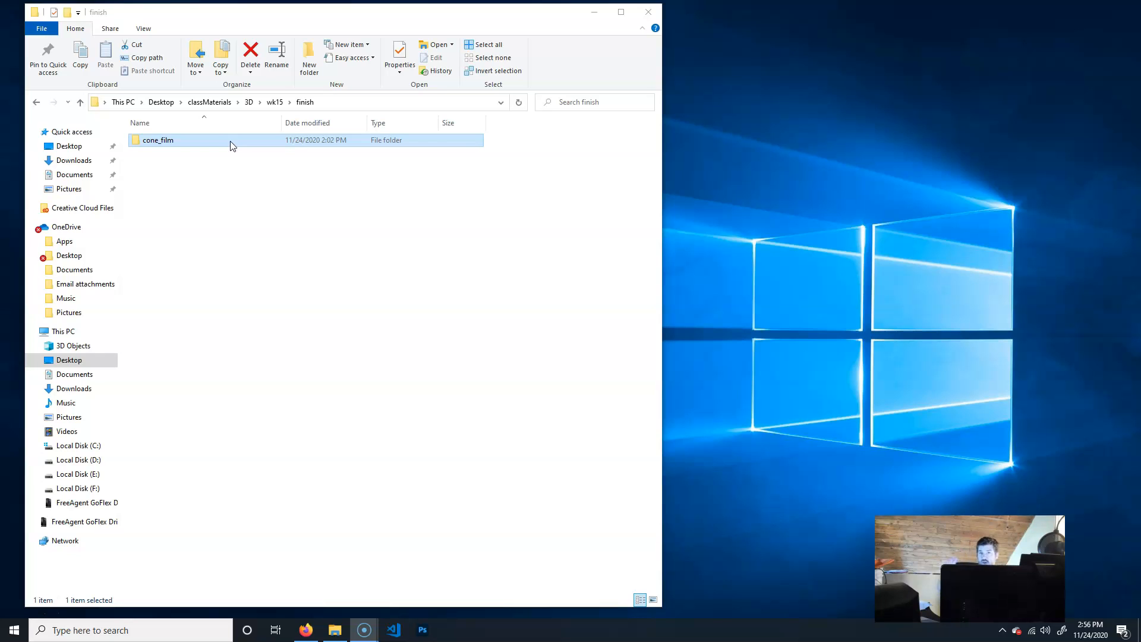
{"action": "left_click", "coordinate": [189, 145]}
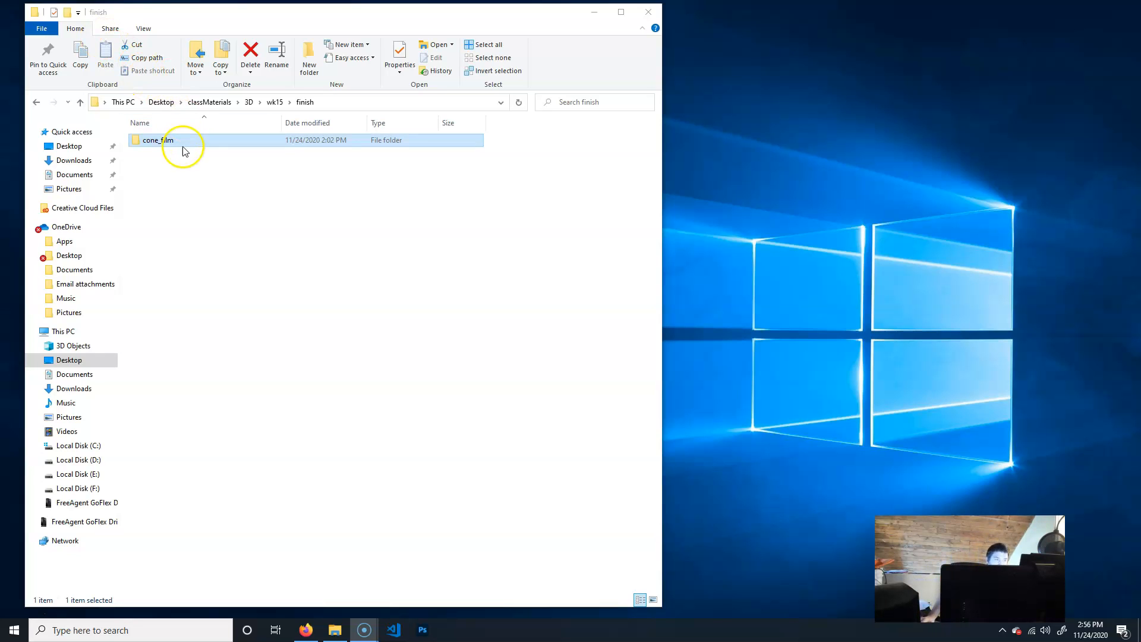
{"action": "double_click", "coordinate": [189, 143]}
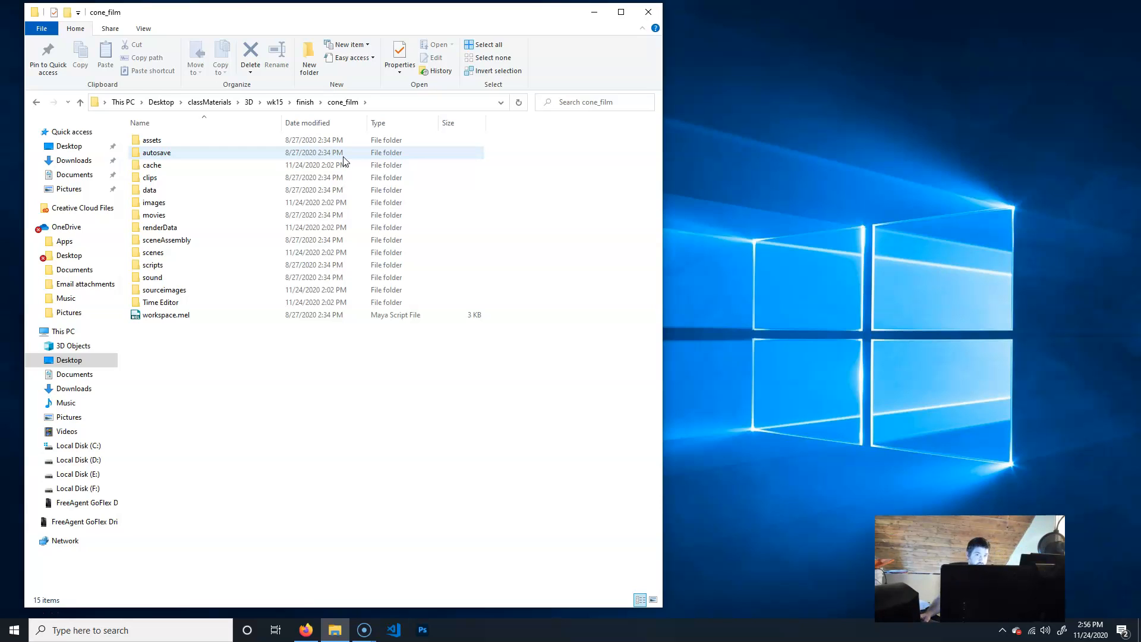
{"action": "left_click", "coordinate": [196, 204]}
{"action": "double_click", "coordinate": [196, 203]}
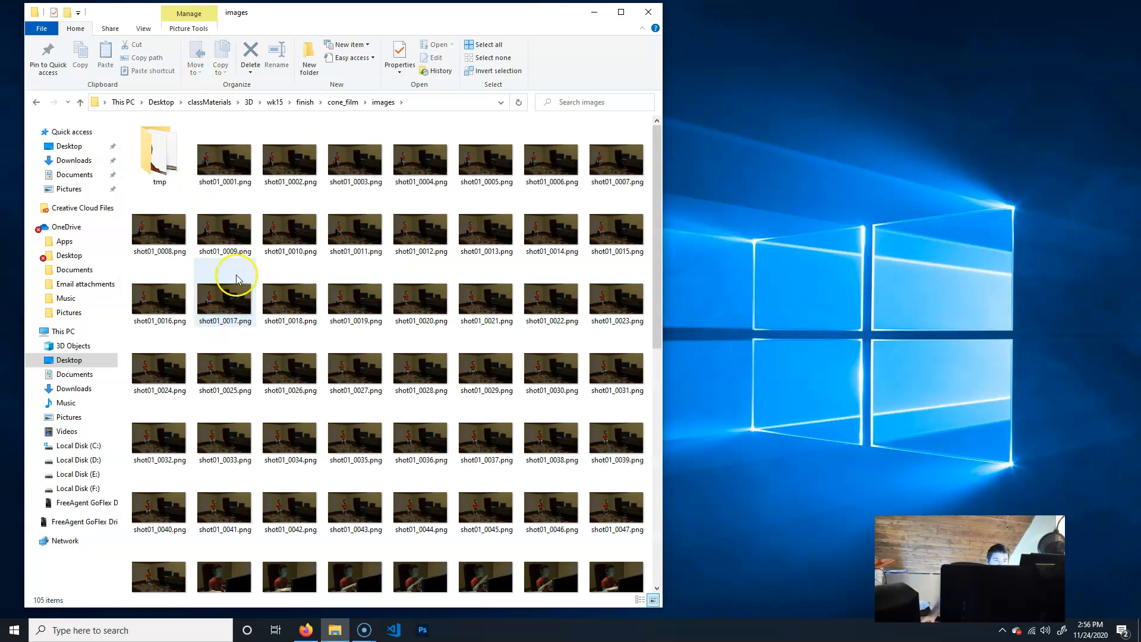
{"action": "left_click", "coordinate": [341, 102]}
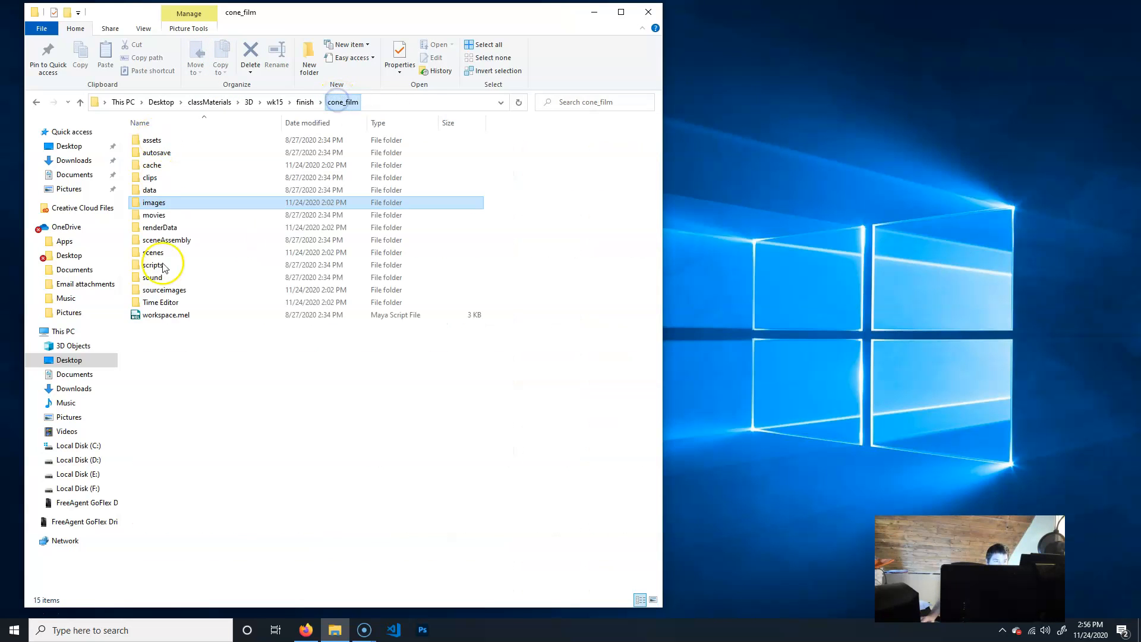
{"action": "double_click", "coordinate": [174, 204]}
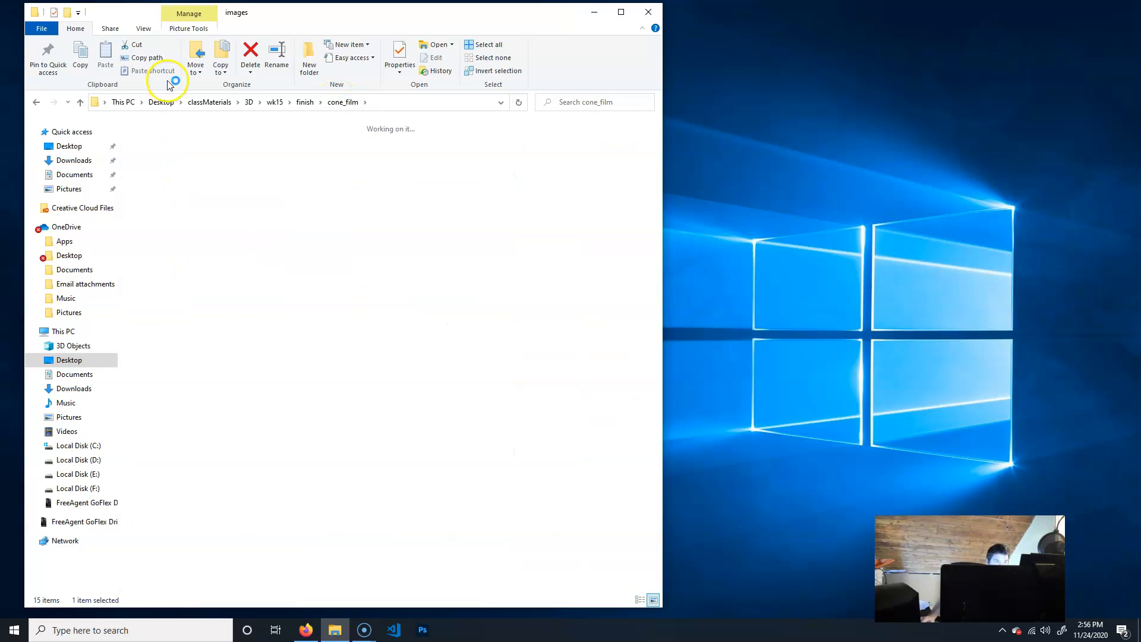
Go through the first rendered shot01 frames in the images folder one by one, starting with shot01_0001.png.
{"action": "left_click", "coordinate": [240, 150]}
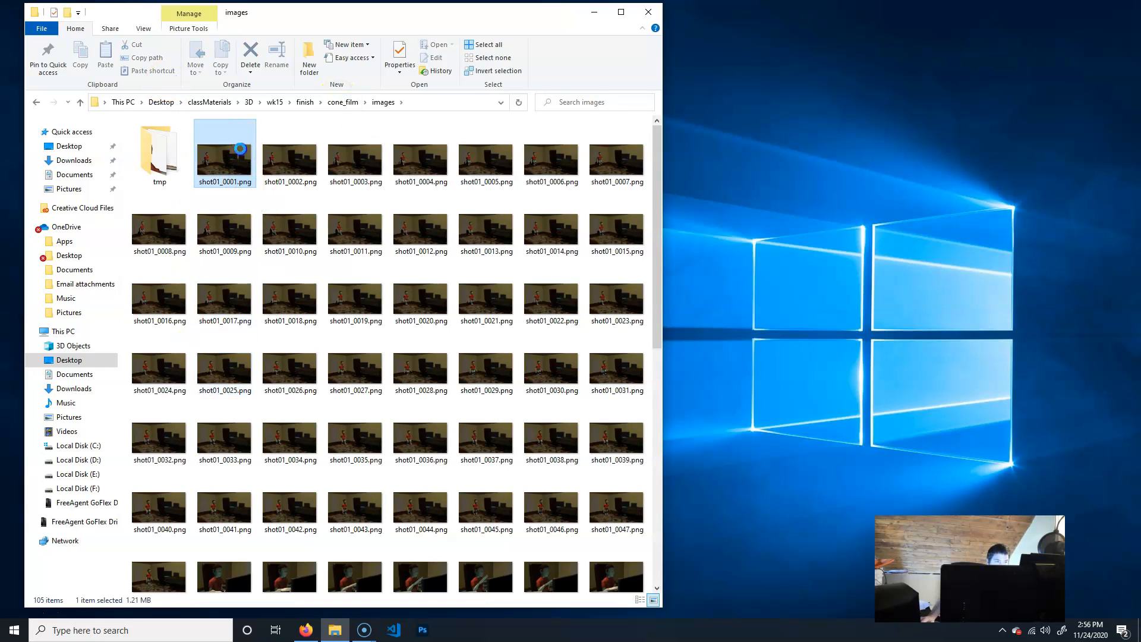
{"action": "left_click", "coordinate": [291, 161]}
{"action": "left_click", "coordinate": [357, 162]}
{"action": "left_click", "coordinate": [422, 163]}
{"action": "left_click", "coordinate": [485, 171]}
{"action": "left_click", "coordinate": [537, 183]}
{"action": "left_click", "coordinate": [617, 171]}
{"action": "left_click", "coordinate": [615, 242]}
View shot01_0001.png full size, step forward through the frames to shot01_0014.png and close the image viewer.
{"action": "double_click", "coordinate": [252, 173]}
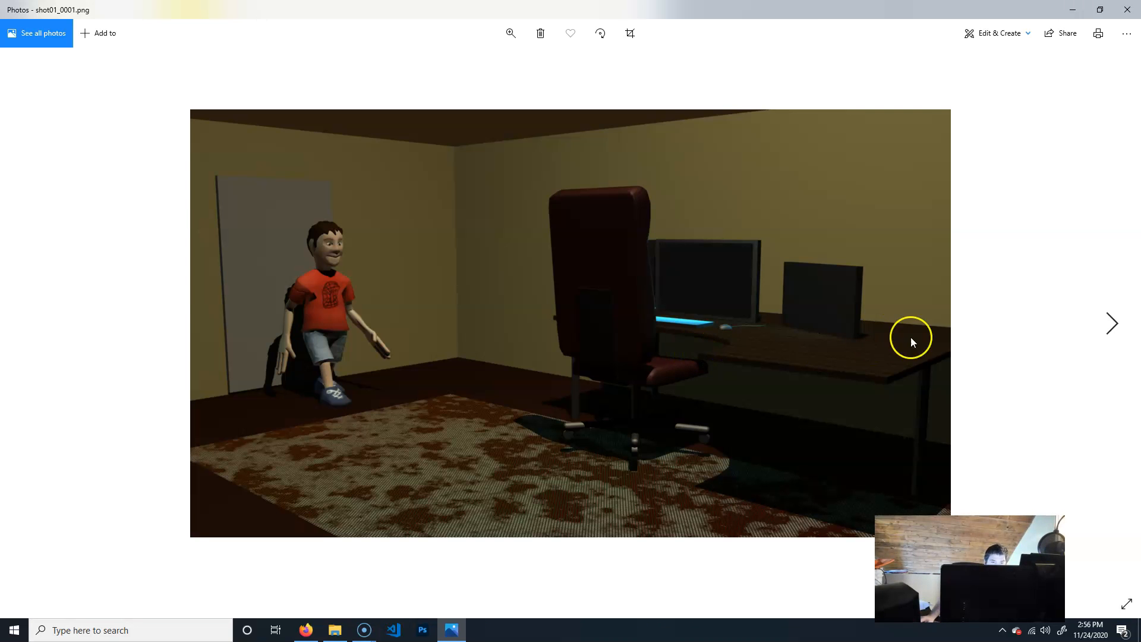
{"action": "left_click", "coordinate": [1113, 324]}
{"action": "left_click", "coordinate": [1113, 324]}
{"action": "left_click", "coordinate": [1115, 326]}
{"action": "left_click", "coordinate": [1117, 327]}
{"action": "left_click", "coordinate": [1117, 327]}
{"action": "left_click", "coordinate": [1117, 327]}
{"action": "left_click", "coordinate": [1117, 327]}
{"action": "left_click", "coordinate": [1117, 327]}
{"action": "left_click", "coordinate": [1116, 326]}
{"action": "left_click", "coordinate": [1116, 327]}
{"action": "left_click", "coordinate": [1117, 327]}
{"action": "left_click", "coordinate": [1116, 327]}
{"action": "left_click", "coordinate": [1116, 327]}
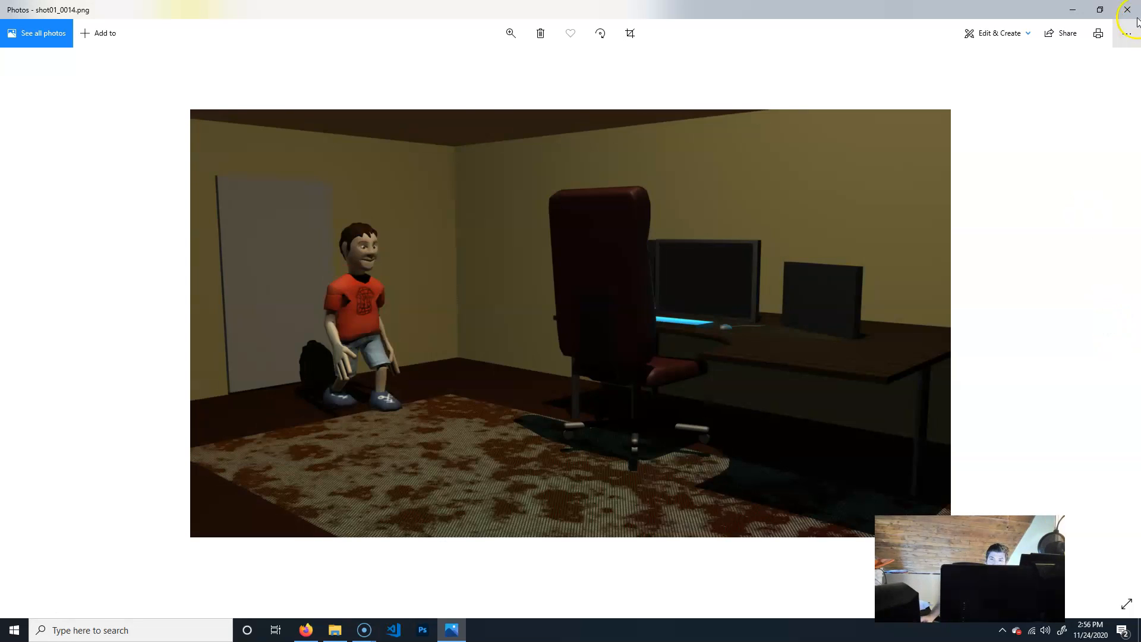
{"action": "left_click", "coordinate": [1132, 13]}
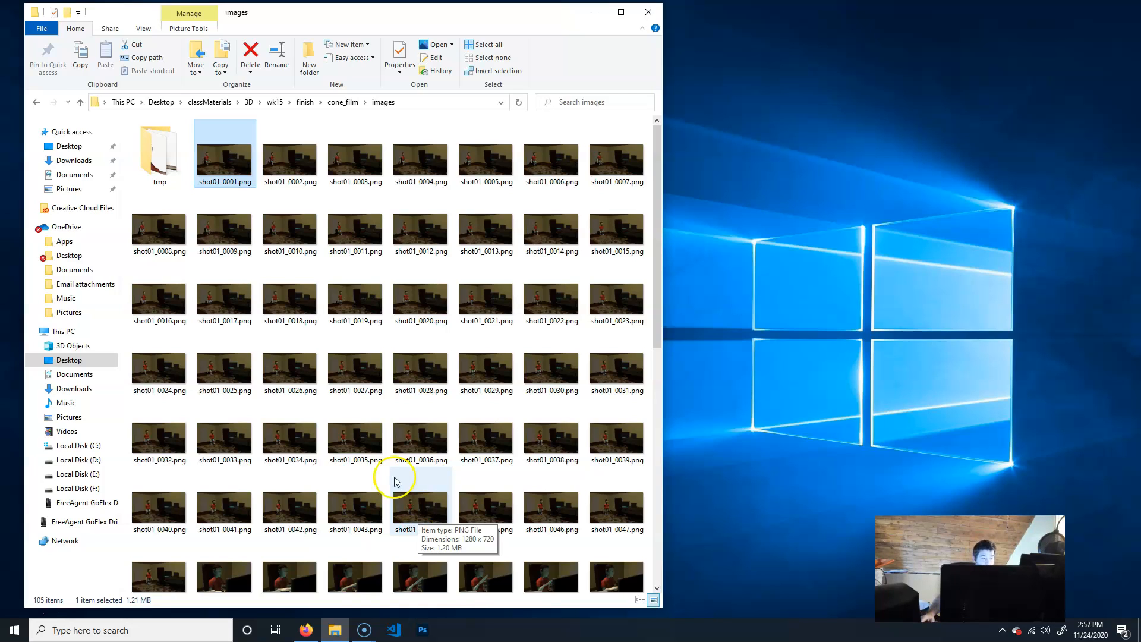
Switch to Firefox and open the product page of the free HitFilm Express on fxhome.com.
{"action": "left_click", "coordinate": [304, 630]}
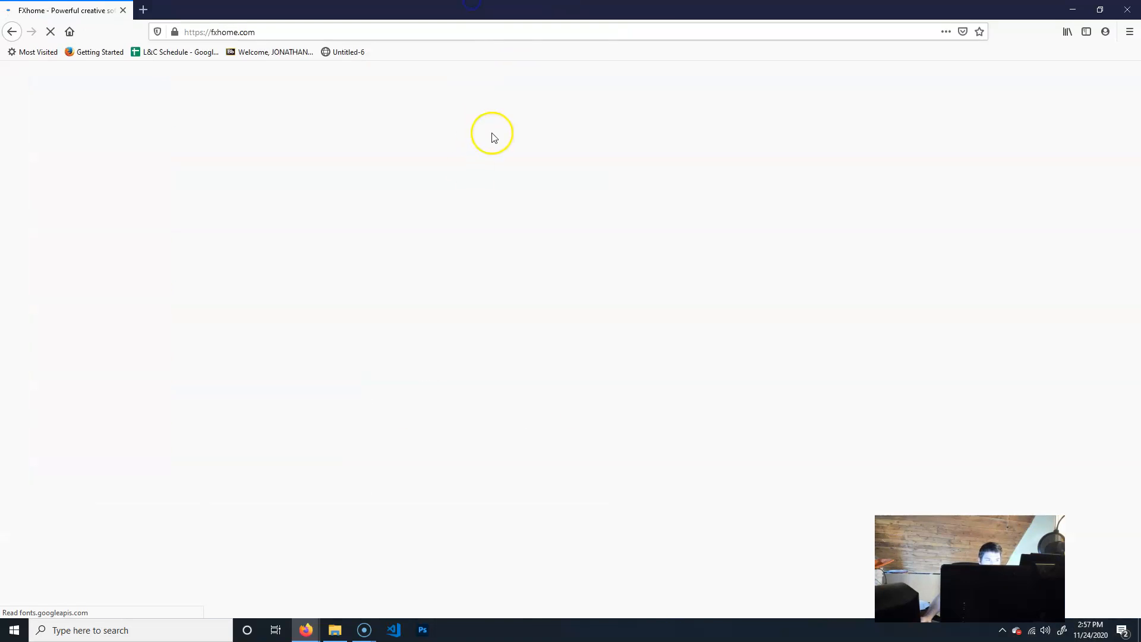
{"action": "left_click", "coordinate": [265, 32]}
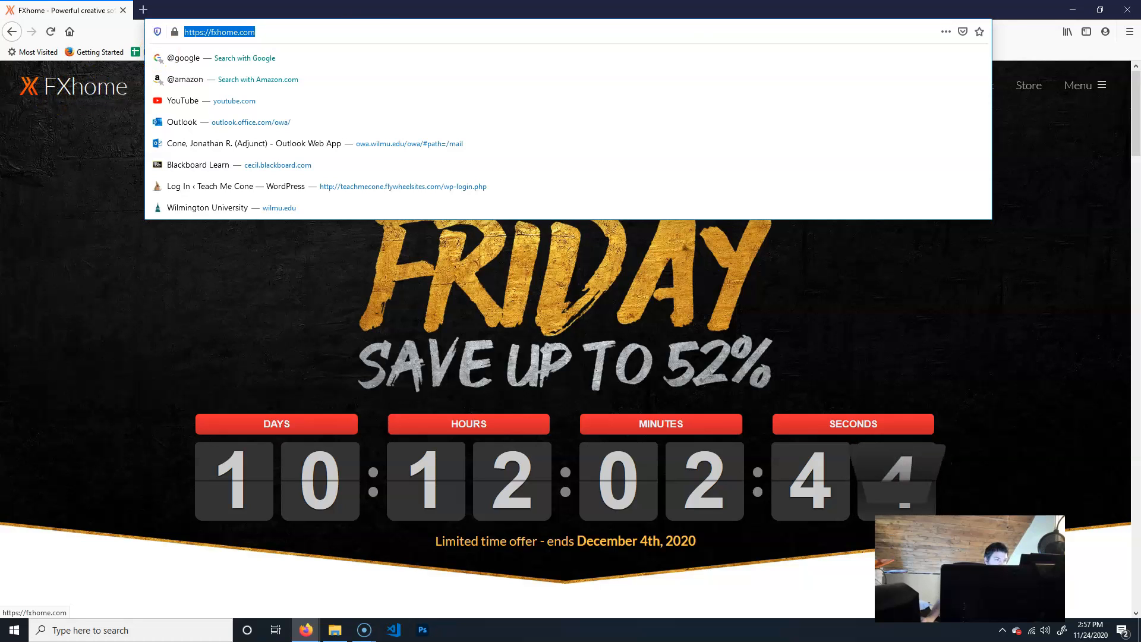
{"action": "key", "text": "Escape"}
{"action": "scroll", "coordinate": [496, 336], "scroll_direction": "down", "scroll_amount": 6}
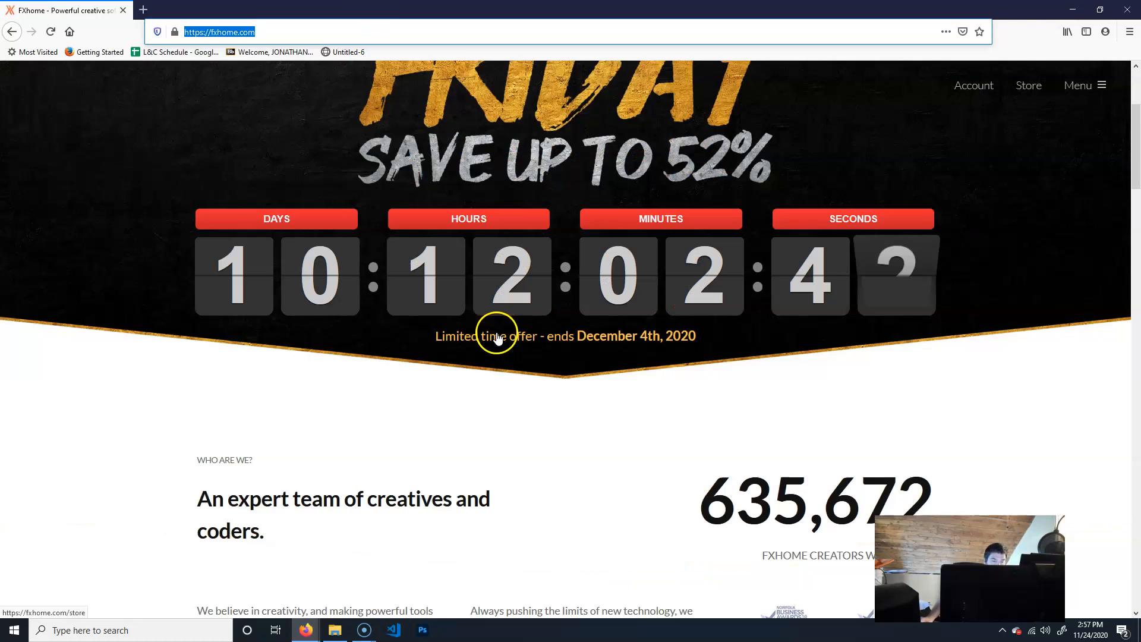
{"action": "left_click_drag", "start_coordinate": [1135, 154], "coordinate": [1133, 550]}
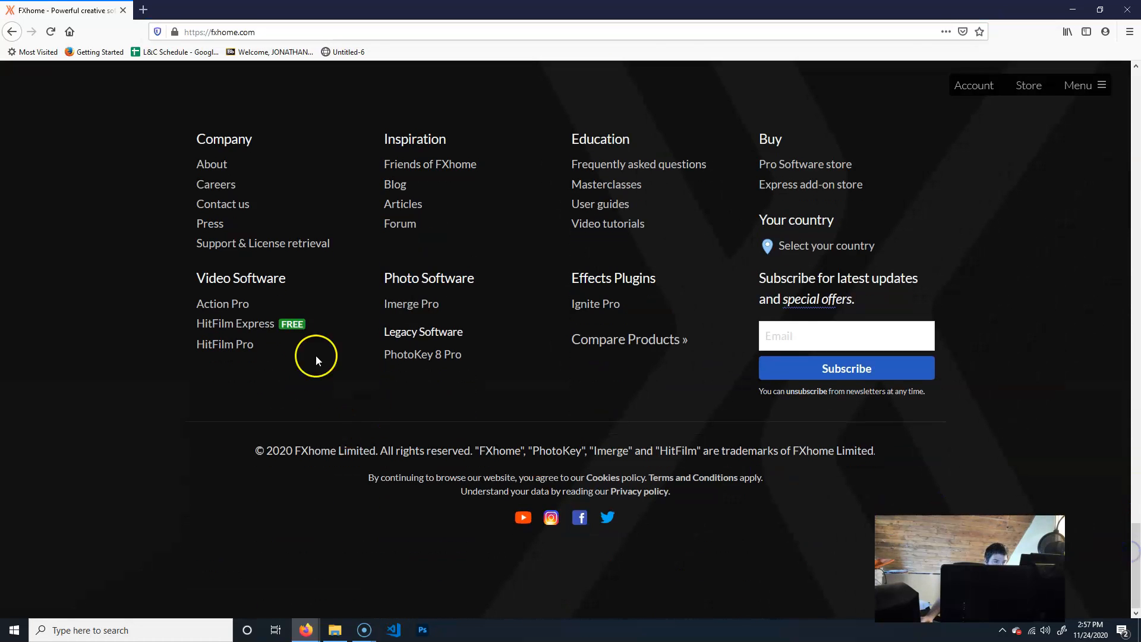
{"action": "left_click", "coordinate": [252, 327]}
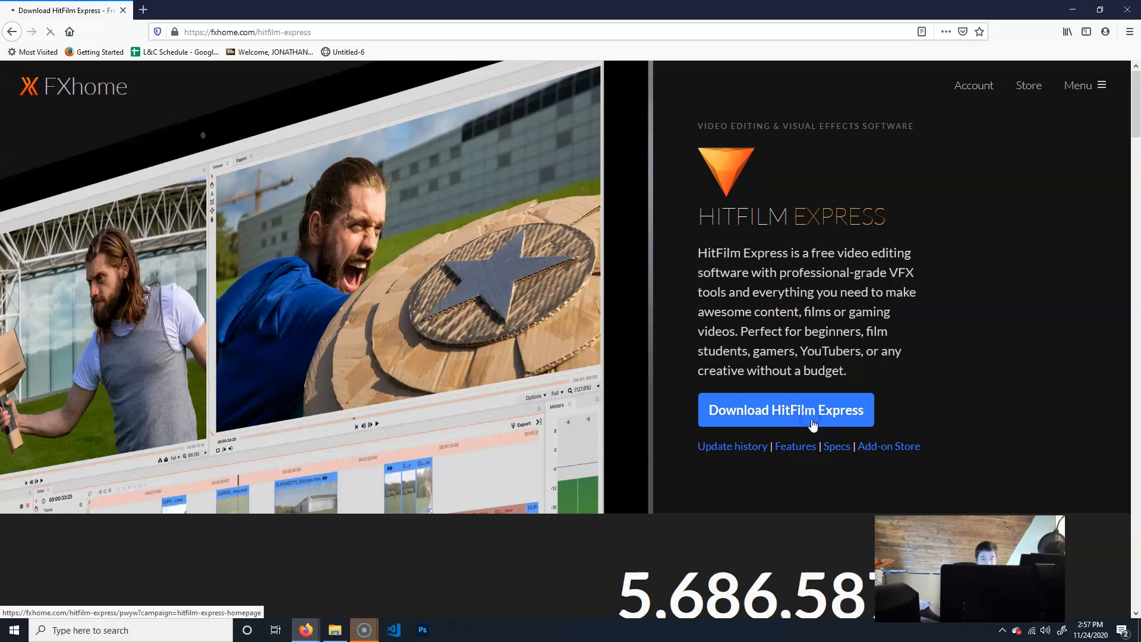
Set the HitFilm Express download payment to 0 USD, view the site's account sign-in page and close the browser.
{"action": "left_click", "coordinate": [812, 422]}
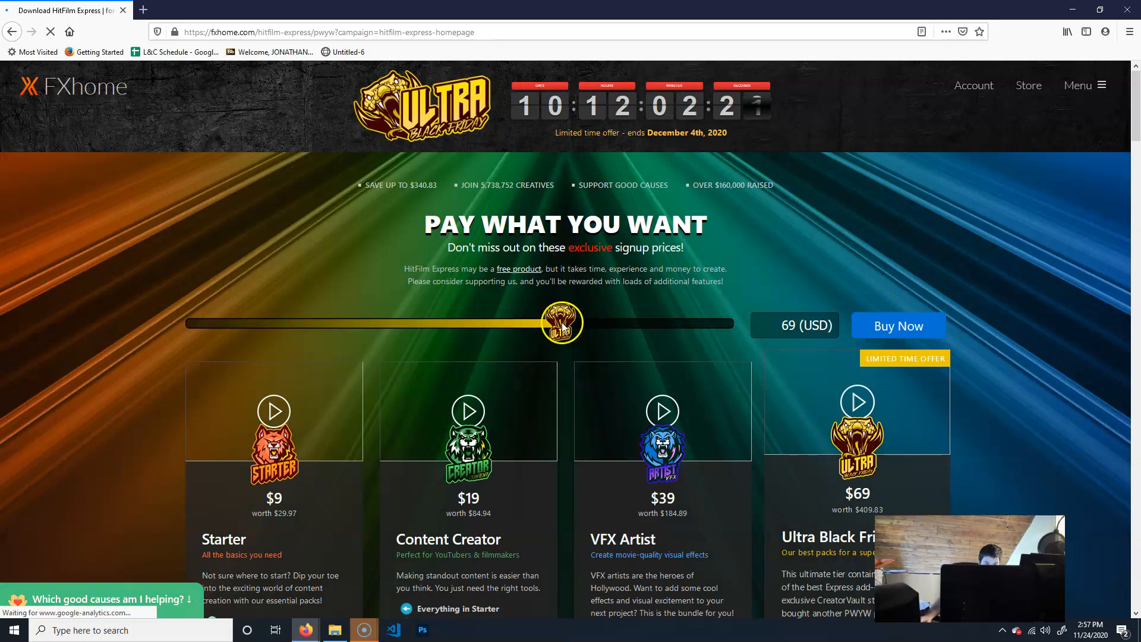
{"action": "left_click_drag", "start_coordinate": [561, 322], "coordinate": [77, 314]}
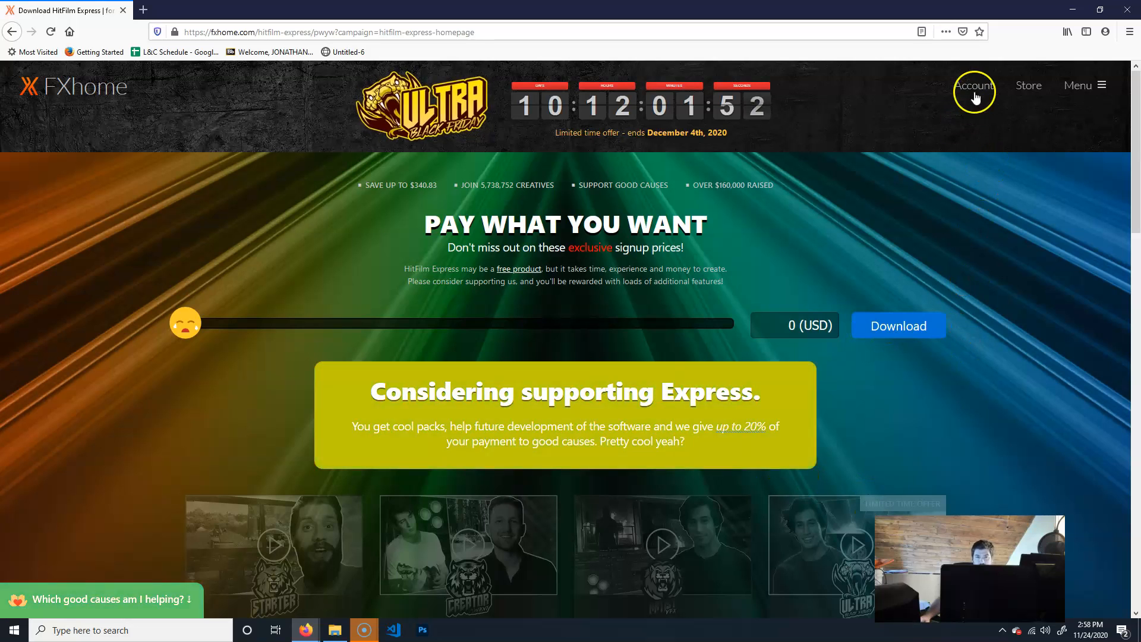
{"action": "left_click", "coordinate": [956, 173]}
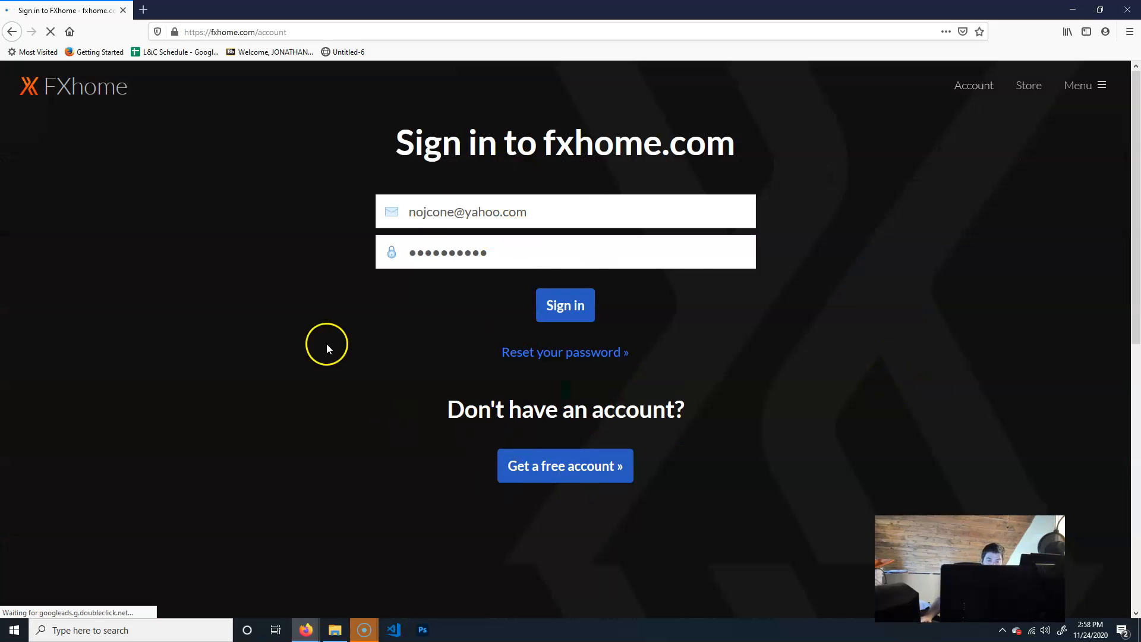
{"action": "left_click", "coordinate": [1125, 10]}
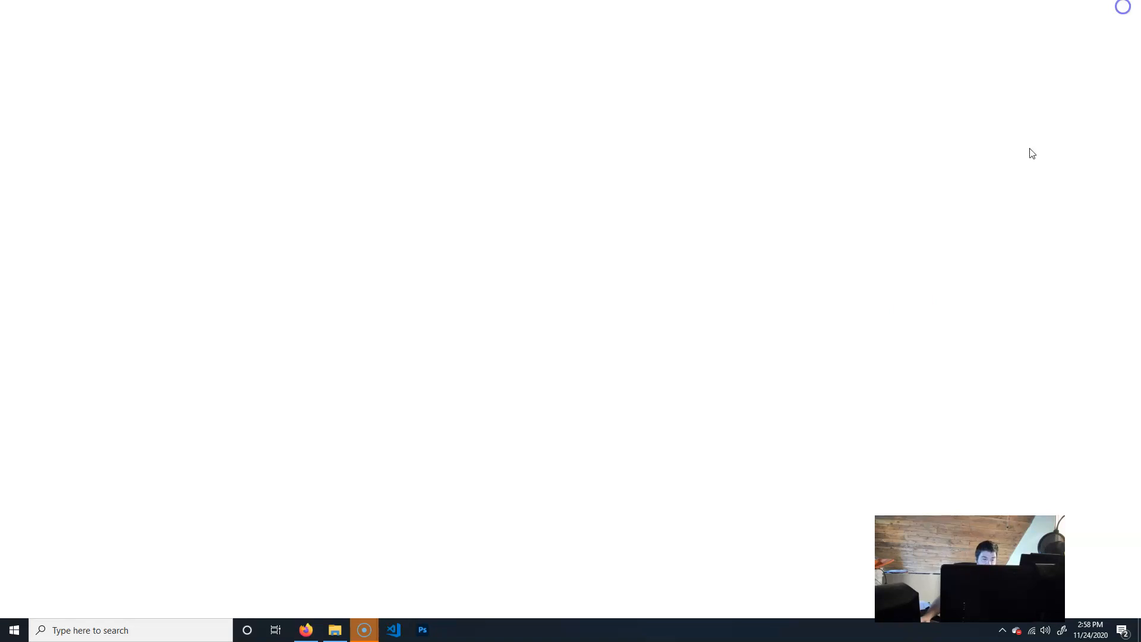
Search the computer for hitfilm and launch HitFilm Express.
{"action": "left_click", "coordinate": [145, 631]}
{"action": "type", "text": "hitfilm"}
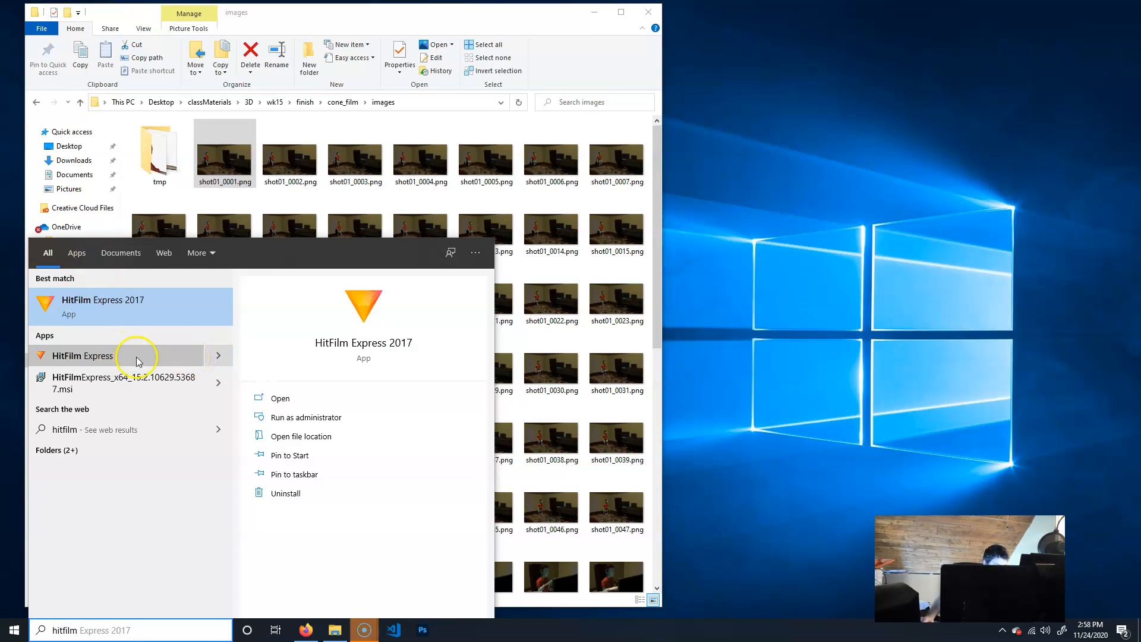
{"action": "left_click", "coordinate": [15, 628]}
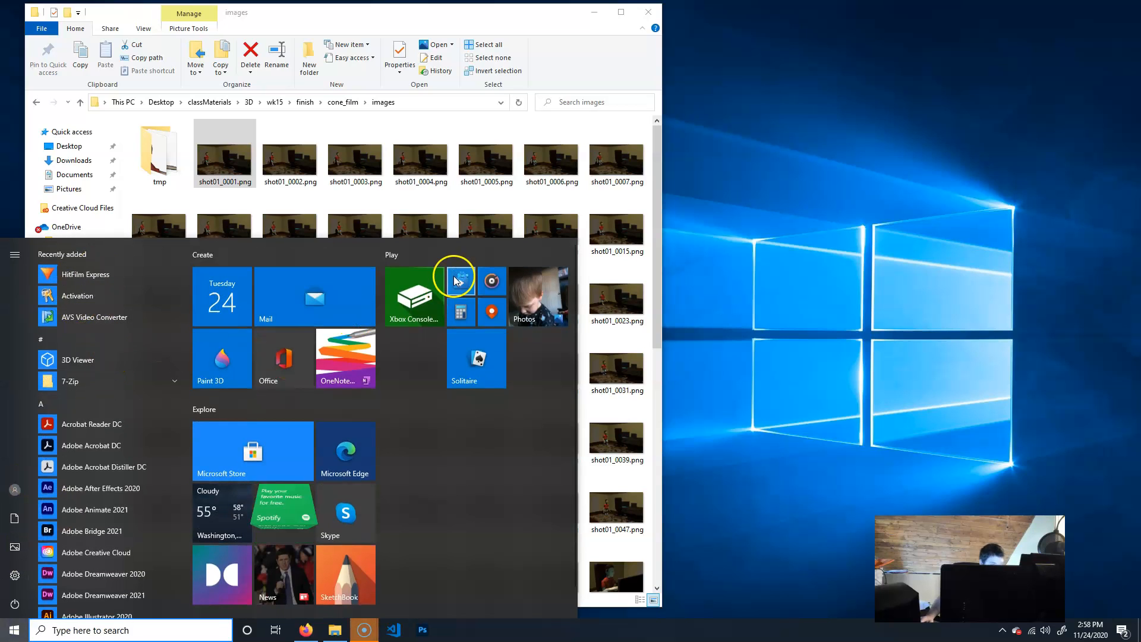
{"action": "left_click", "coordinate": [52, 272]}
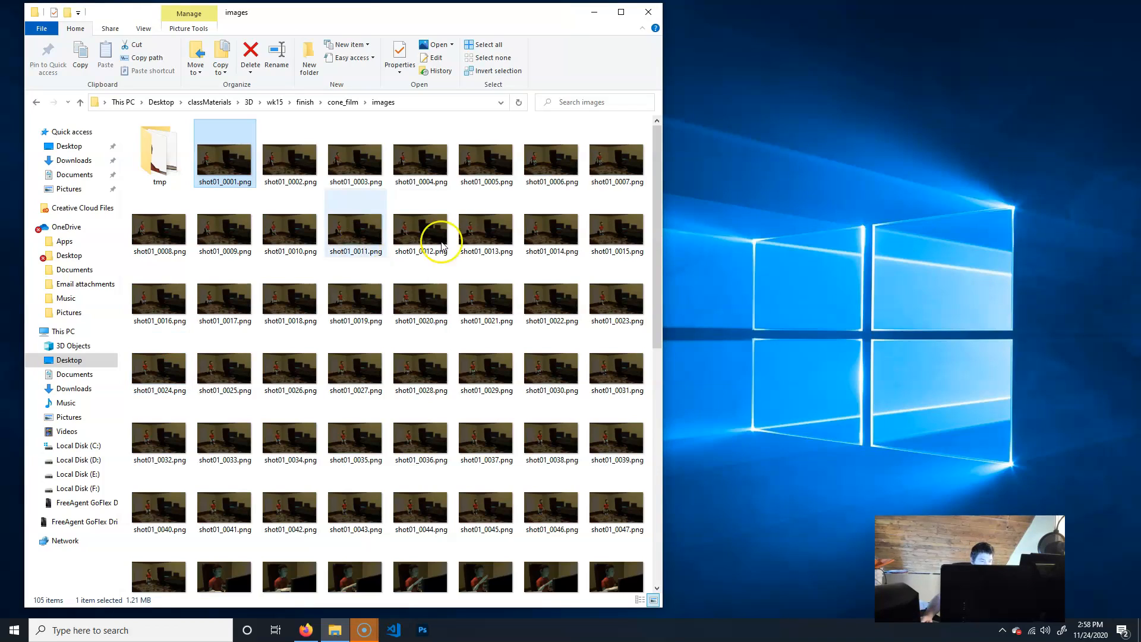
{"action": "left_click", "coordinate": [359, 629]}
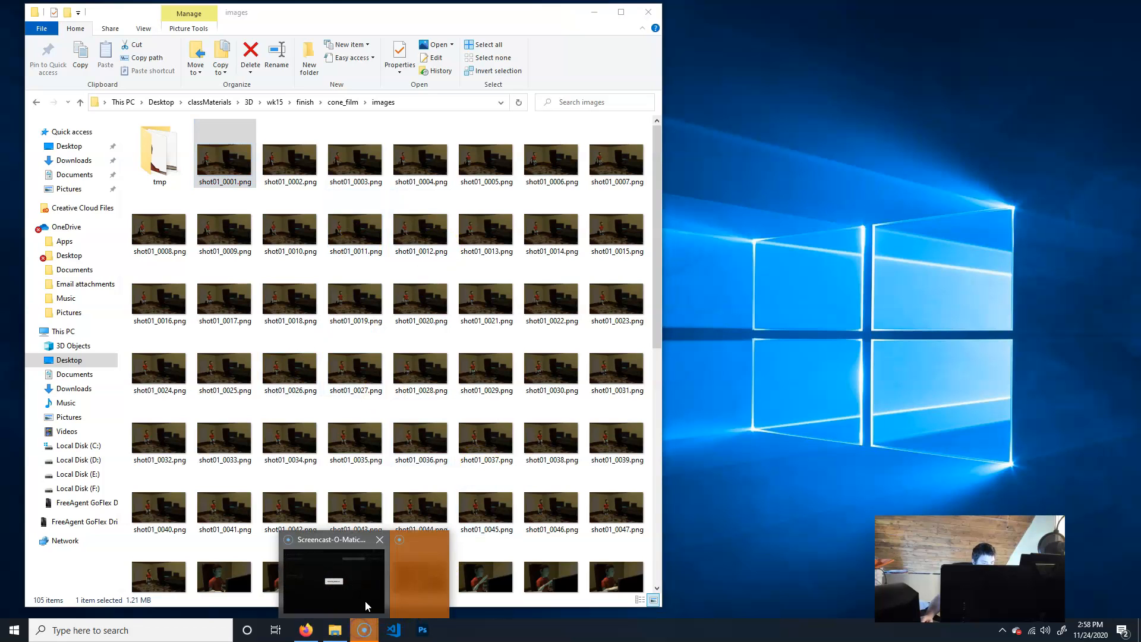
{"action": "left_click", "coordinate": [374, 587]}
{"action": "left_click", "coordinate": [572, 336]}
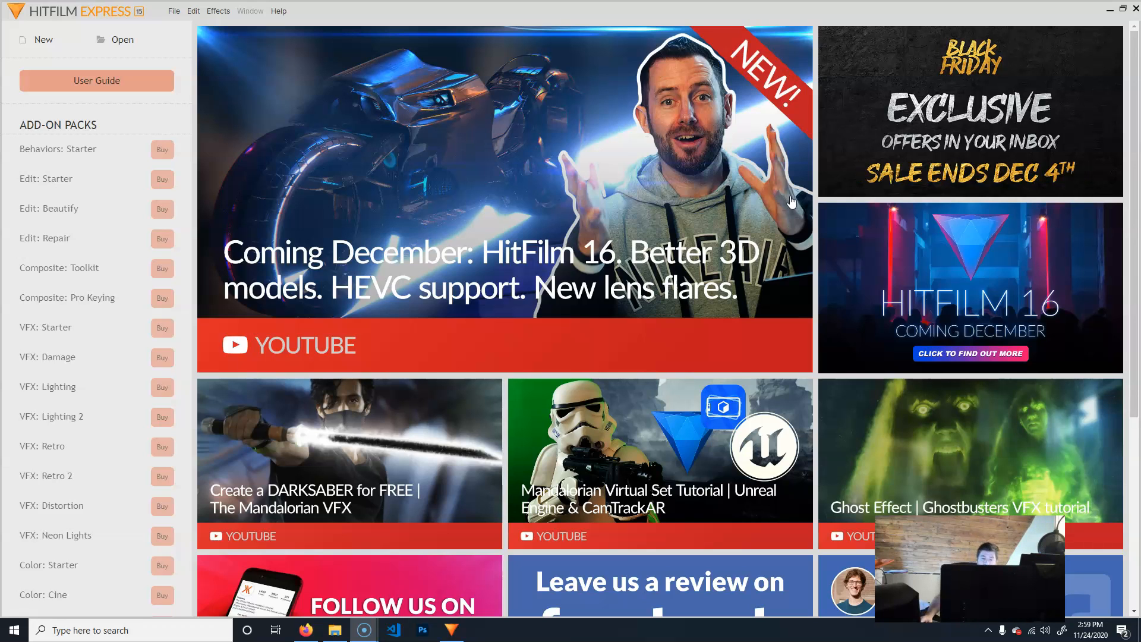
Create a new project from the 720p HD @ 23.976 fps template with the frame rate changed to 24.
{"action": "left_click", "coordinate": [962, 178]}
{"action": "scroll", "coordinate": [939, 458], "scroll_direction": "down", "scroll_amount": 1}
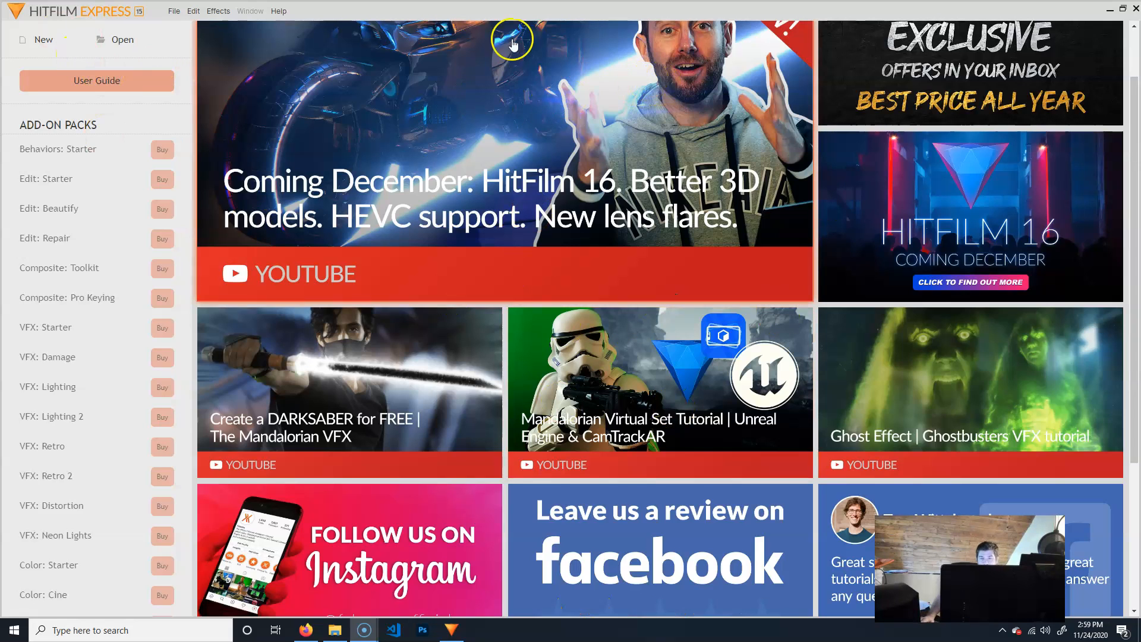
{"action": "left_click", "coordinate": [42, 41]}
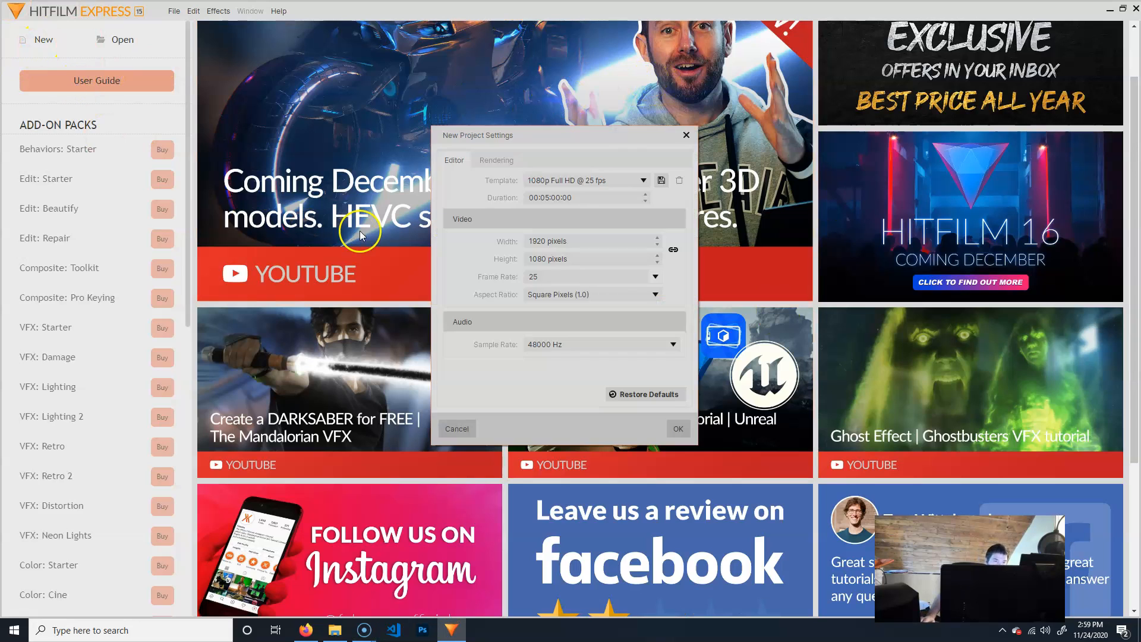
{"action": "left_click", "coordinate": [618, 180]}
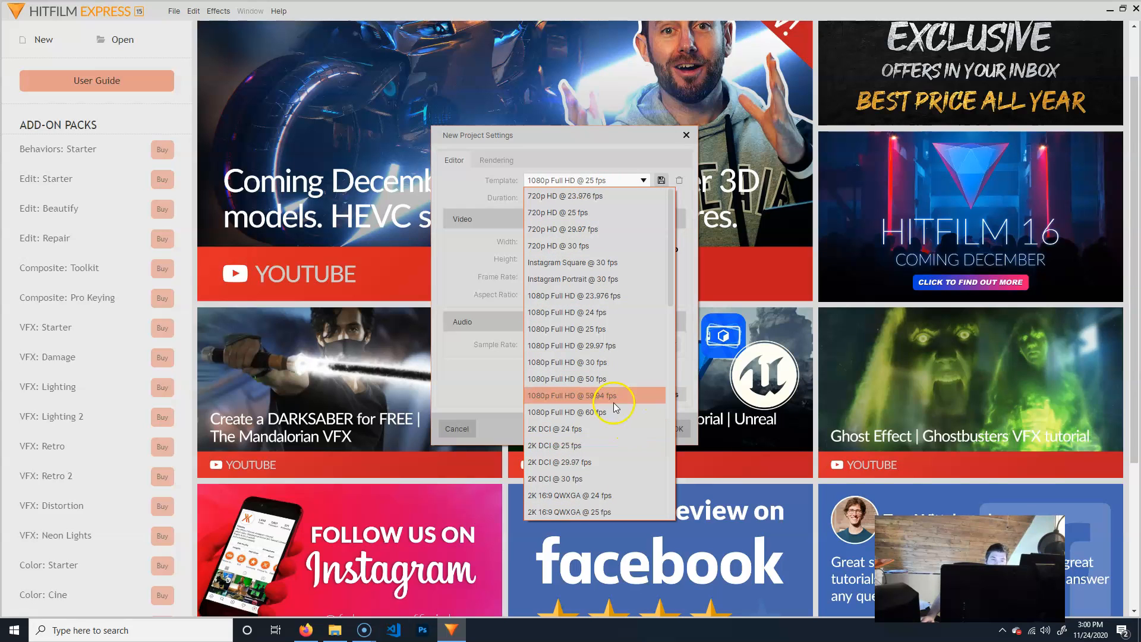
{"action": "left_click", "coordinate": [599, 196]}
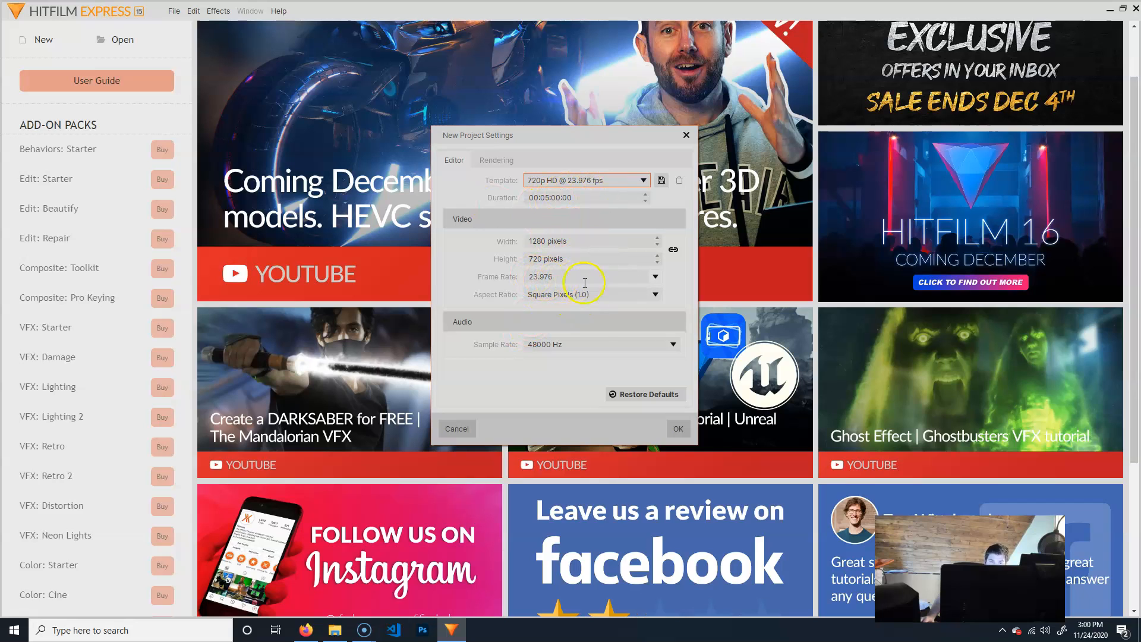
{"action": "left_click", "coordinate": [656, 278]}
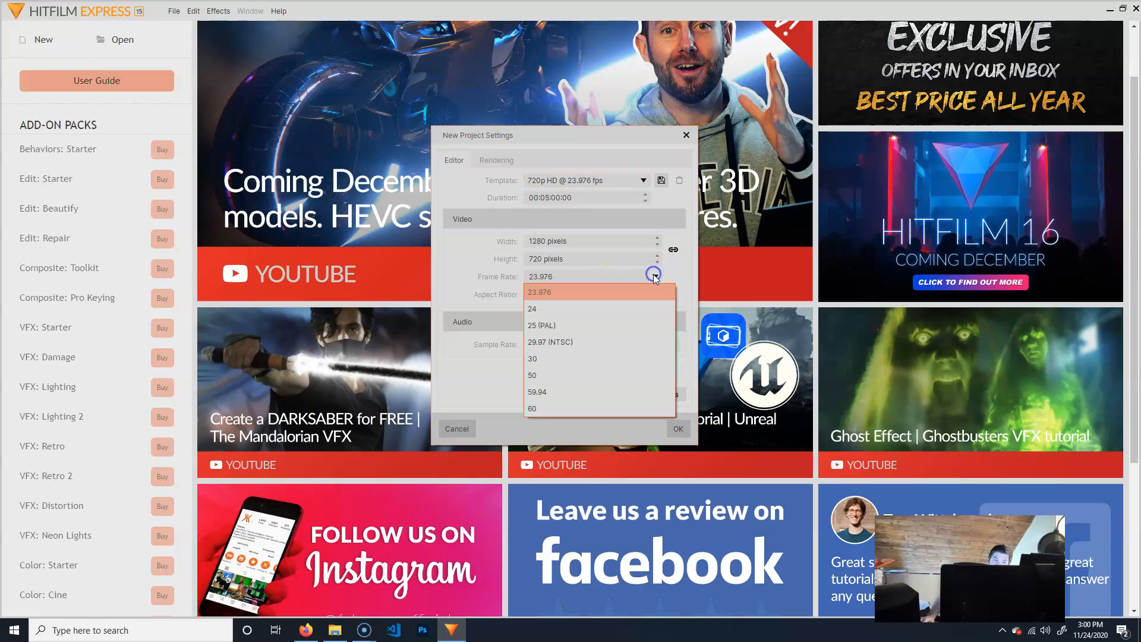
{"action": "left_click", "coordinate": [556, 307]}
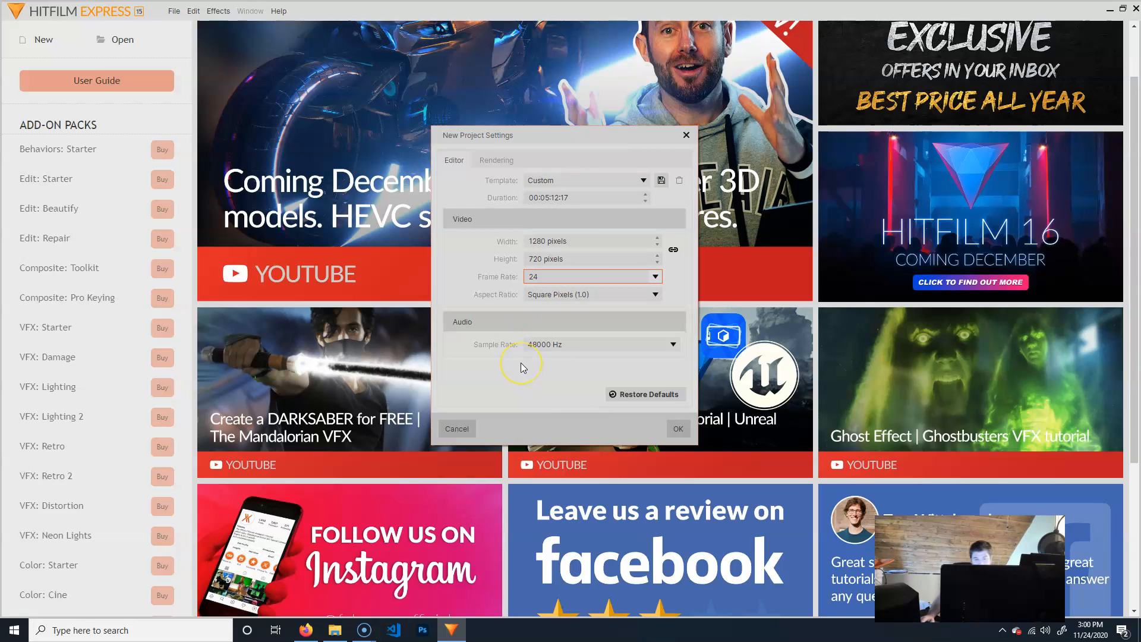
{"action": "left_click", "coordinate": [676, 430]}
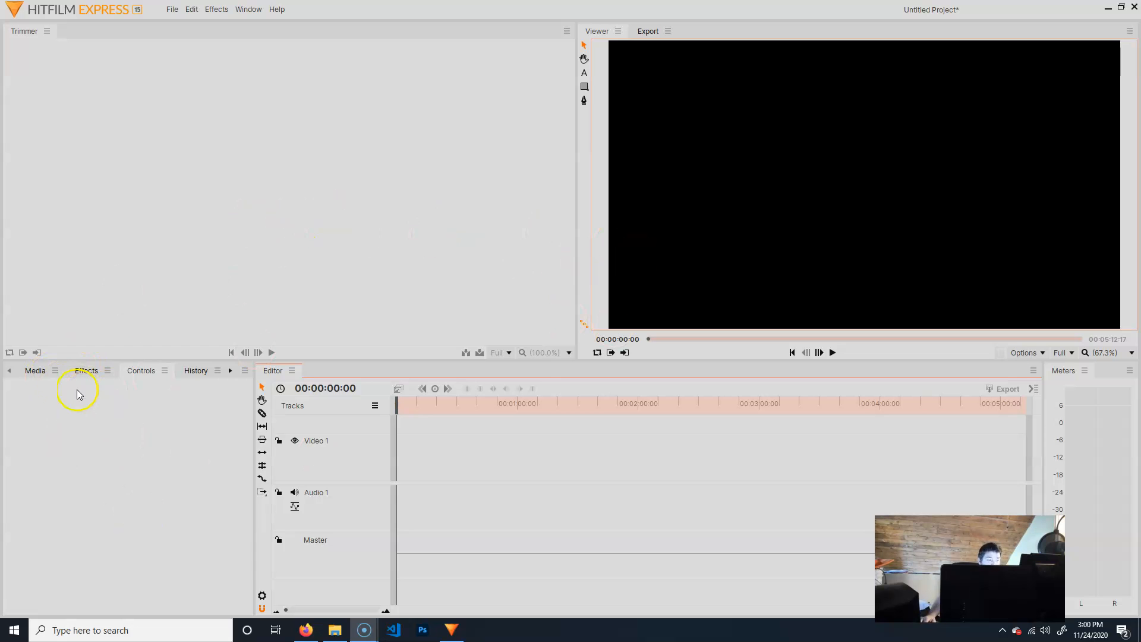
Look through the Media, Effects, Controls and History panels of the new project, finishing with Media showing.
{"action": "left_click", "coordinate": [42, 372]}
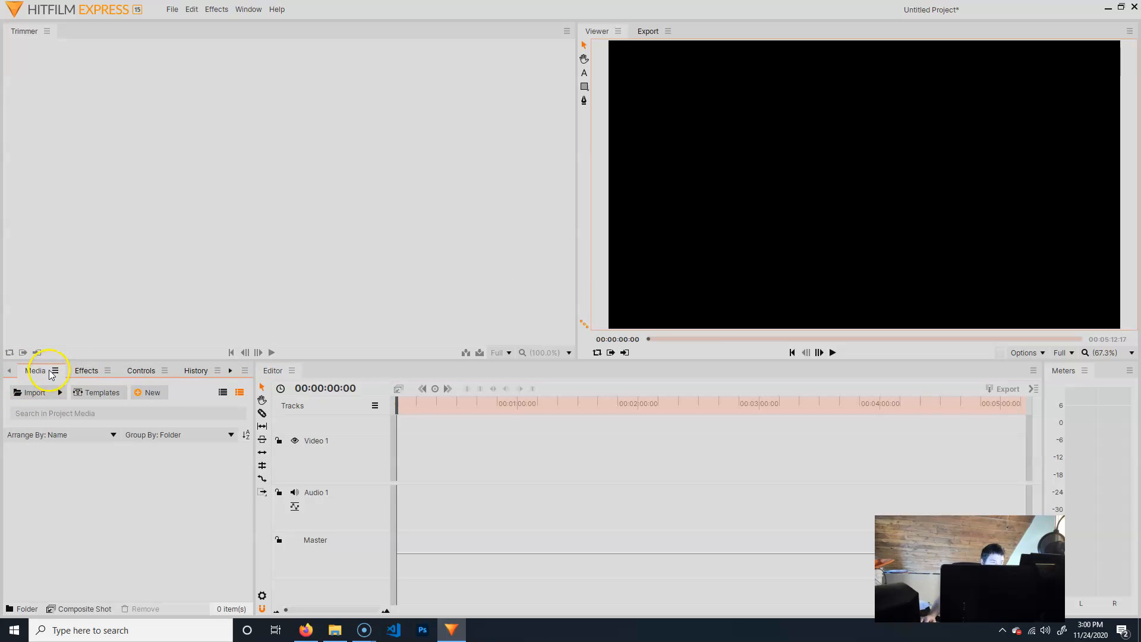
{"action": "left_click", "coordinate": [88, 371]}
{"action": "left_click", "coordinate": [141, 371]}
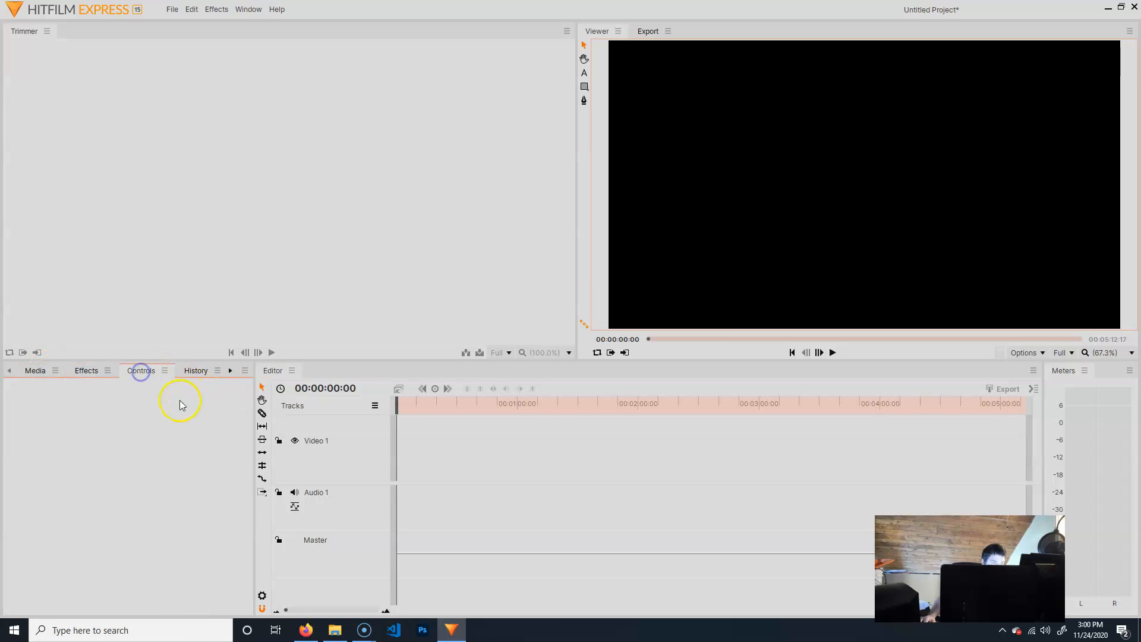
{"action": "left_click", "coordinate": [195, 371]}
{"action": "left_click", "coordinate": [83, 372]}
{"action": "left_click", "coordinate": [36, 373]}
{"action": "left_click", "coordinate": [79, 371]}
{"action": "left_click", "coordinate": [35, 373]}
{"action": "left_click", "coordinate": [75, 370]}
{"action": "left_click", "coordinate": [35, 374]}
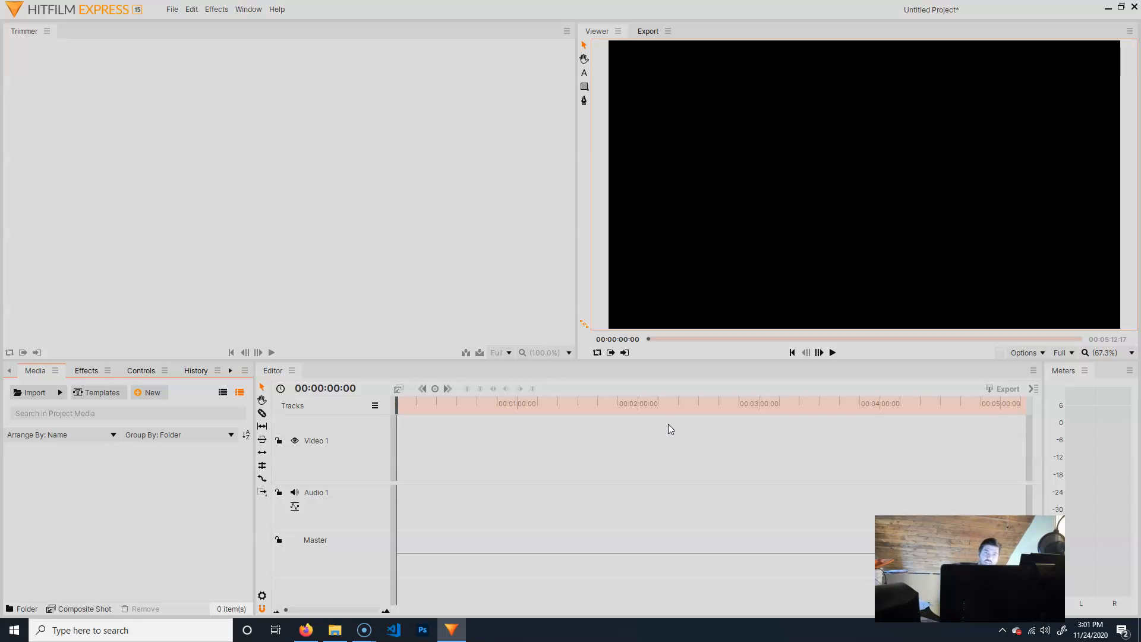
{"action": "left_click", "coordinate": [596, 352]}
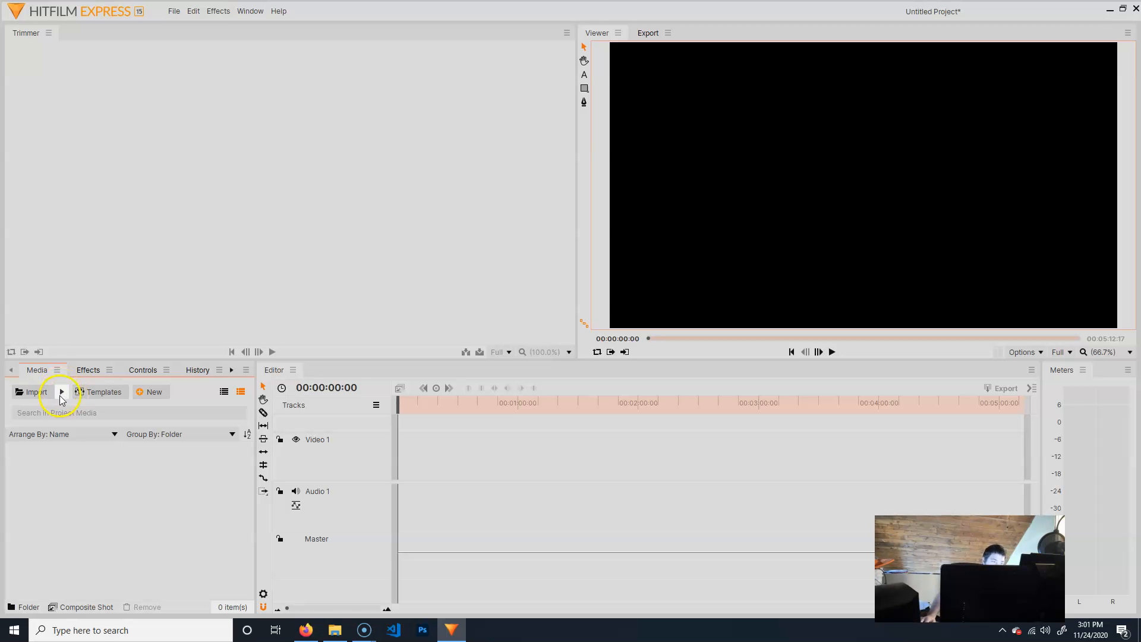
Import the shot01 image sequence from the cone_film images folder, starting at shot01_0001.png.
{"action": "left_click", "coordinate": [62, 394]}
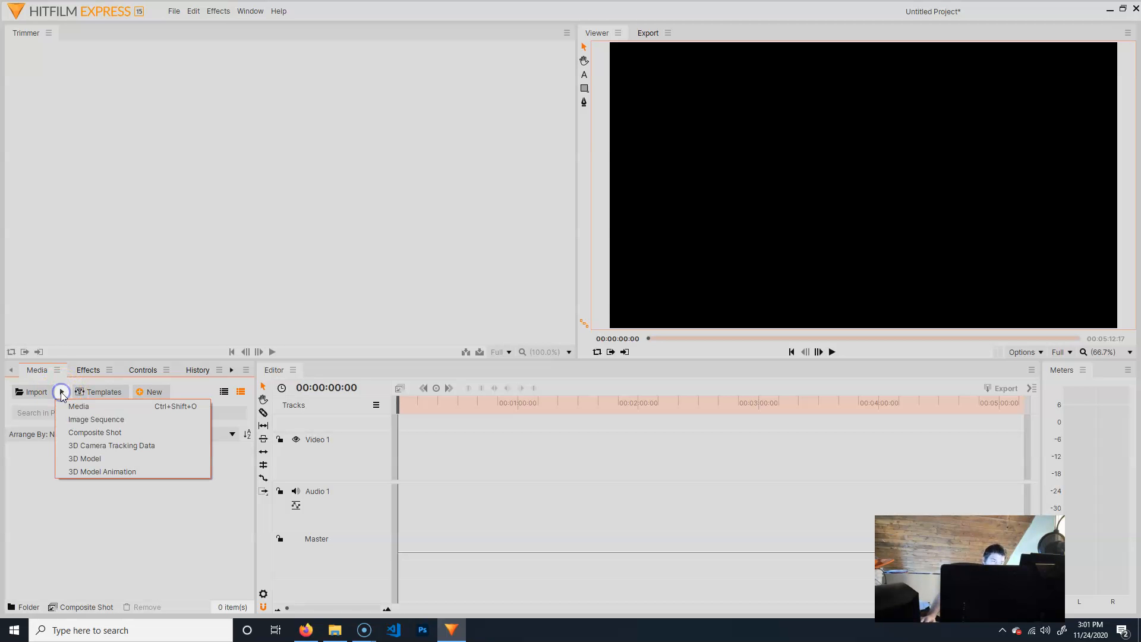
{"action": "left_click", "coordinate": [150, 420]}
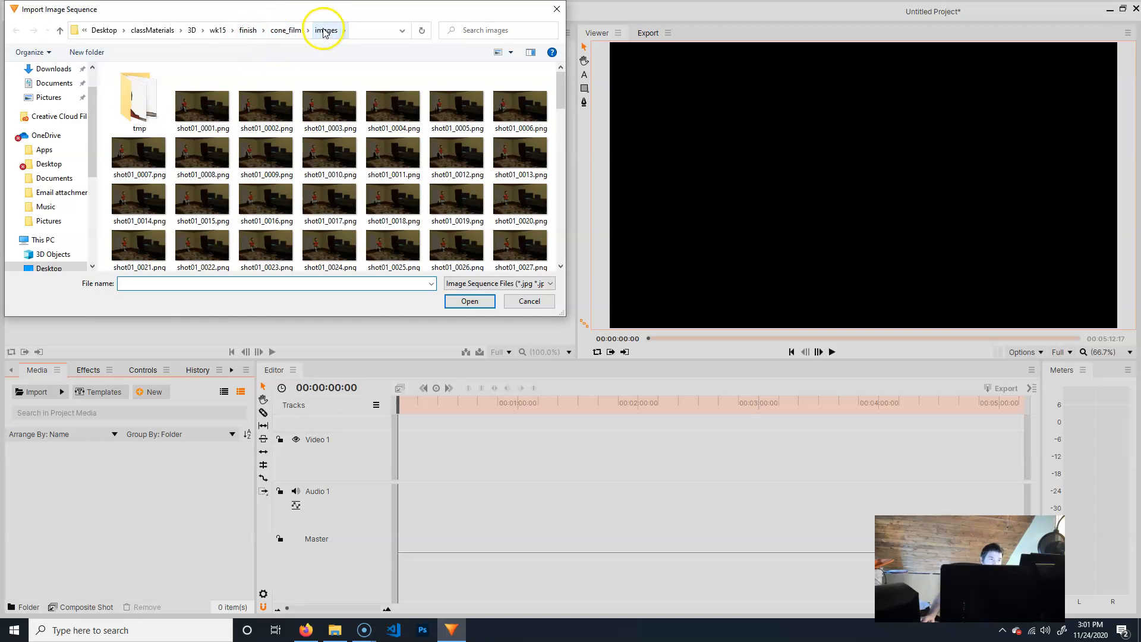
{"action": "left_click", "coordinate": [185, 105]}
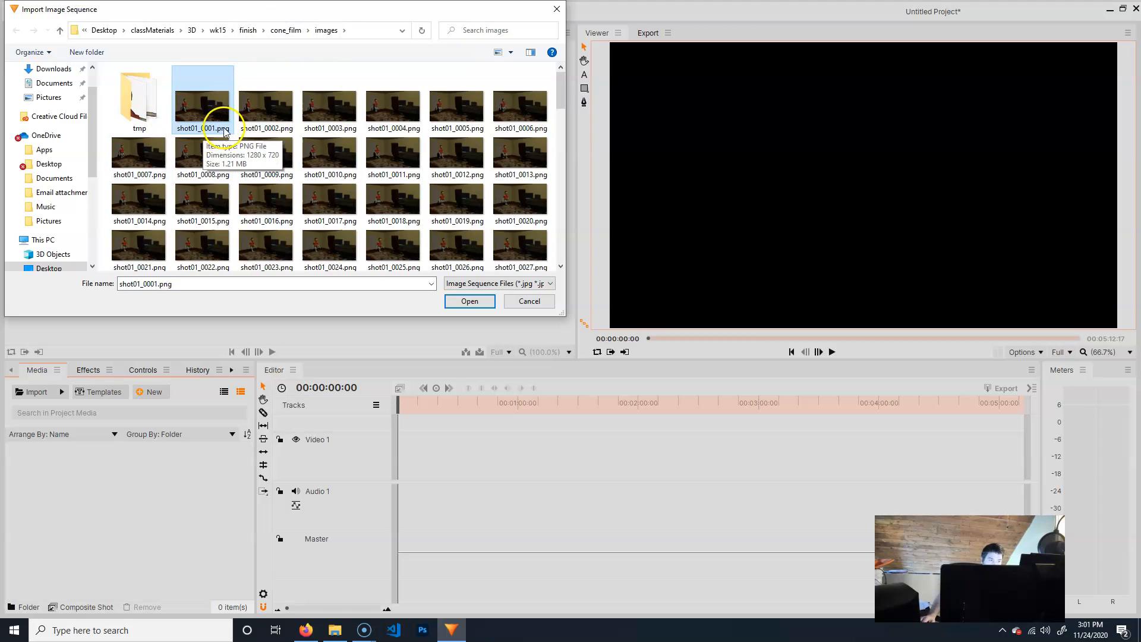
{"action": "left_click", "coordinate": [473, 301]}
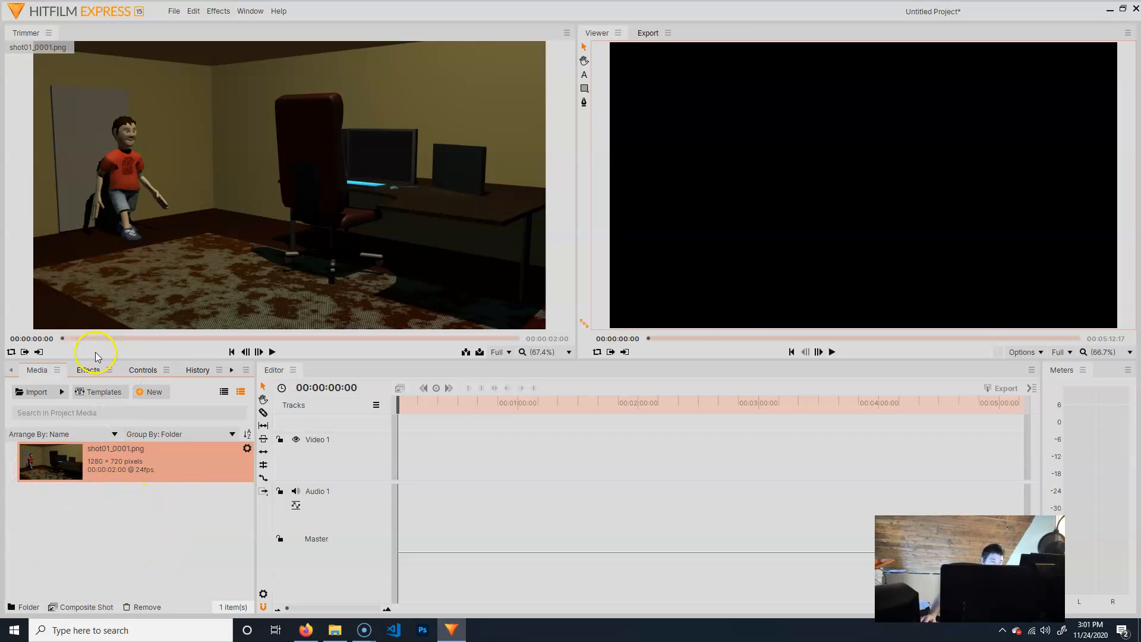
Import the shot02 image sequence from the same images folder, starting at shot02_0050.png.
{"action": "left_click", "coordinate": [61, 391]}
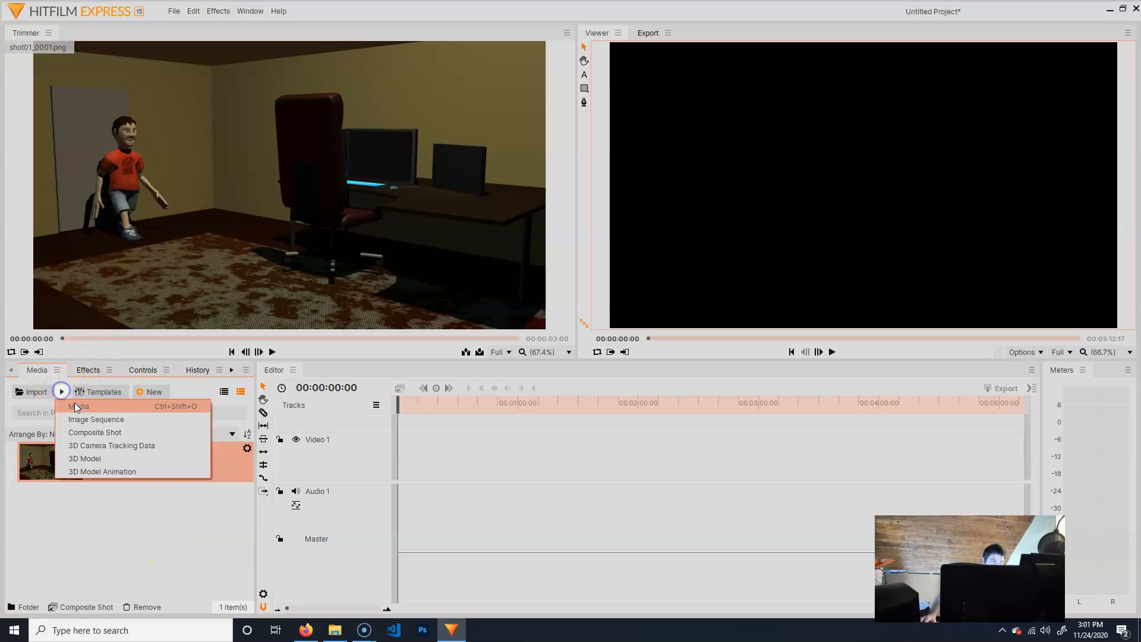
{"action": "left_click", "coordinate": [102, 422]}
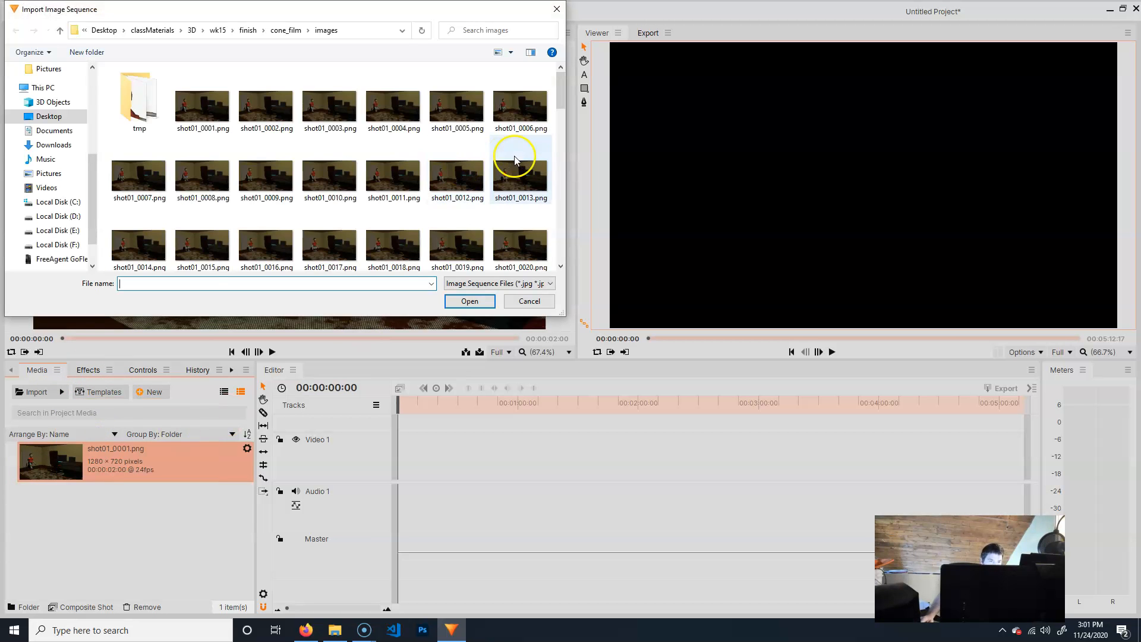
{"action": "scroll", "coordinate": [515, 163], "scroll_direction": "down", "scroll_amount": 5}
{"action": "scroll", "coordinate": [517, 160], "scroll_direction": "down", "scroll_amount": 6}
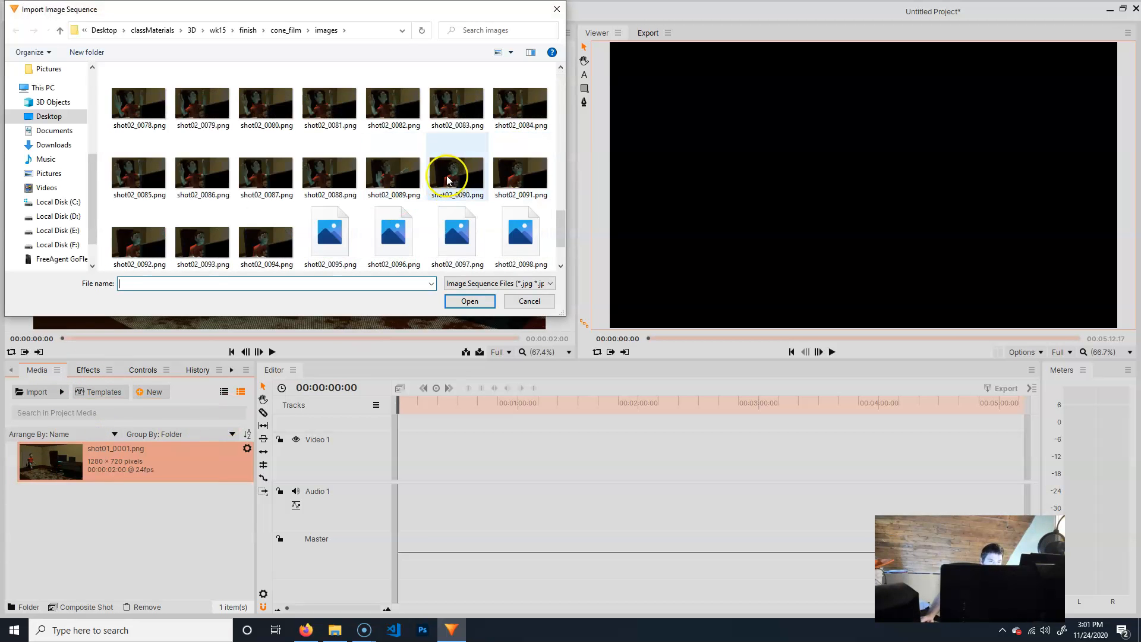
{"action": "scroll", "coordinate": [447, 178], "scroll_direction": "up", "scroll_amount": 7}
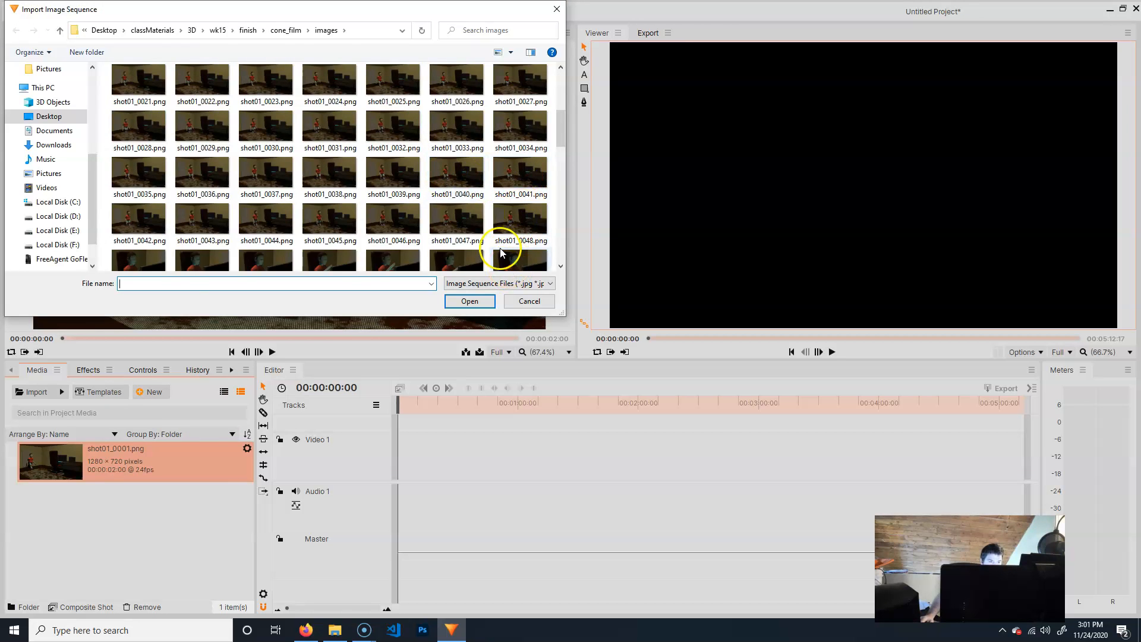
{"action": "scroll", "coordinate": [509, 250], "scroll_direction": "down", "scroll_amount": 2}
{"action": "left_click", "coordinate": [134, 157]}
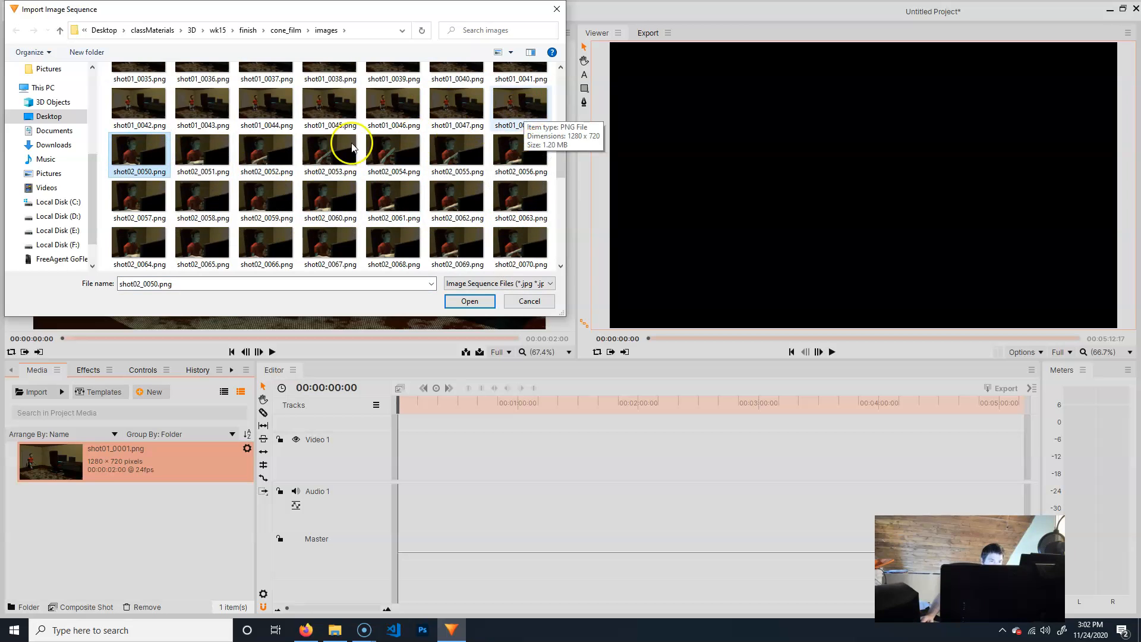
{"action": "left_click", "coordinate": [470, 301]}
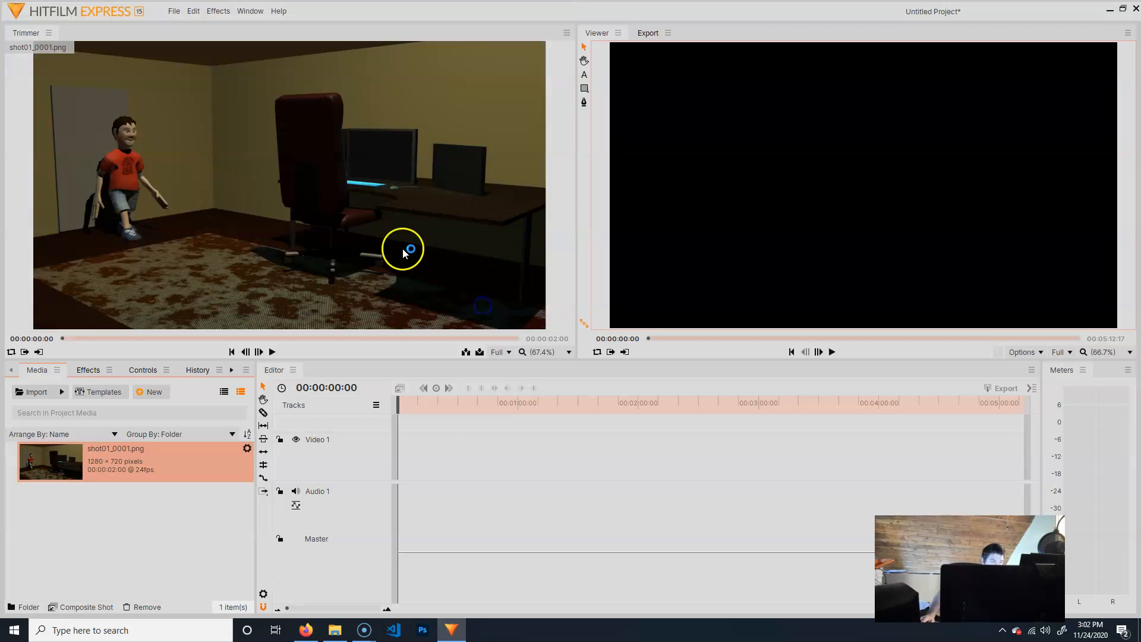
Place the shot01 sequence at the start of the Video 1 track and the shot02 sequence directly after it.
{"action": "left_click", "coordinate": [66, 465]}
{"action": "left_click", "coordinate": [65, 499]}
{"action": "left_click", "coordinate": [60, 474]}
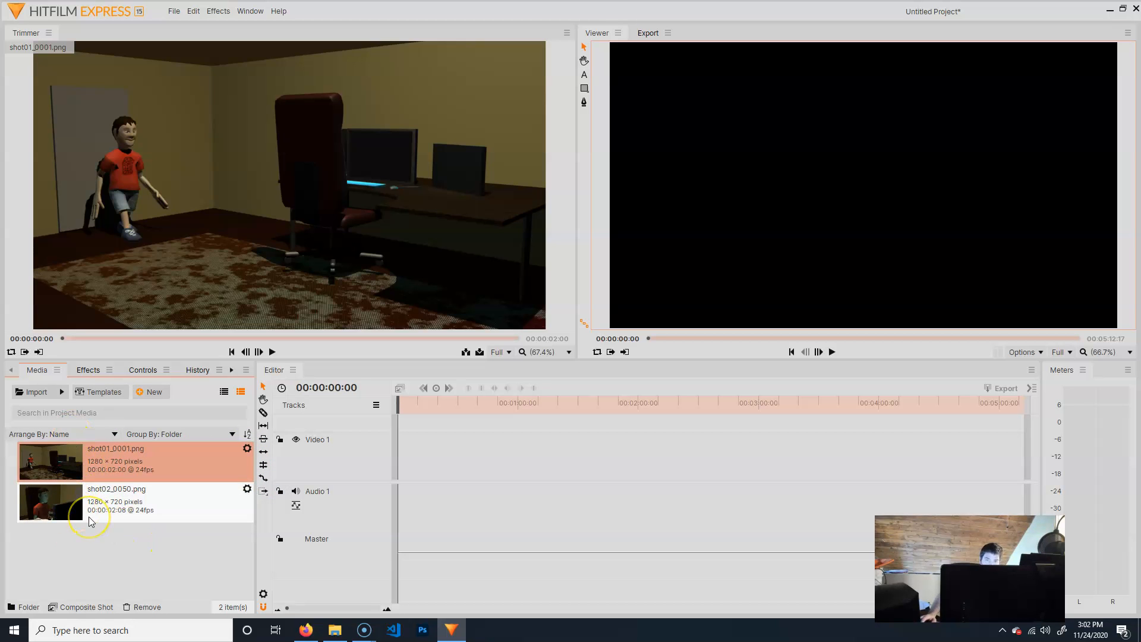
{"action": "left_click_drag", "start_coordinate": [47, 454], "coordinate": [432, 421]}
{"action": "left_click_drag", "start_coordinate": [413, 453], "coordinate": [396, 465]}
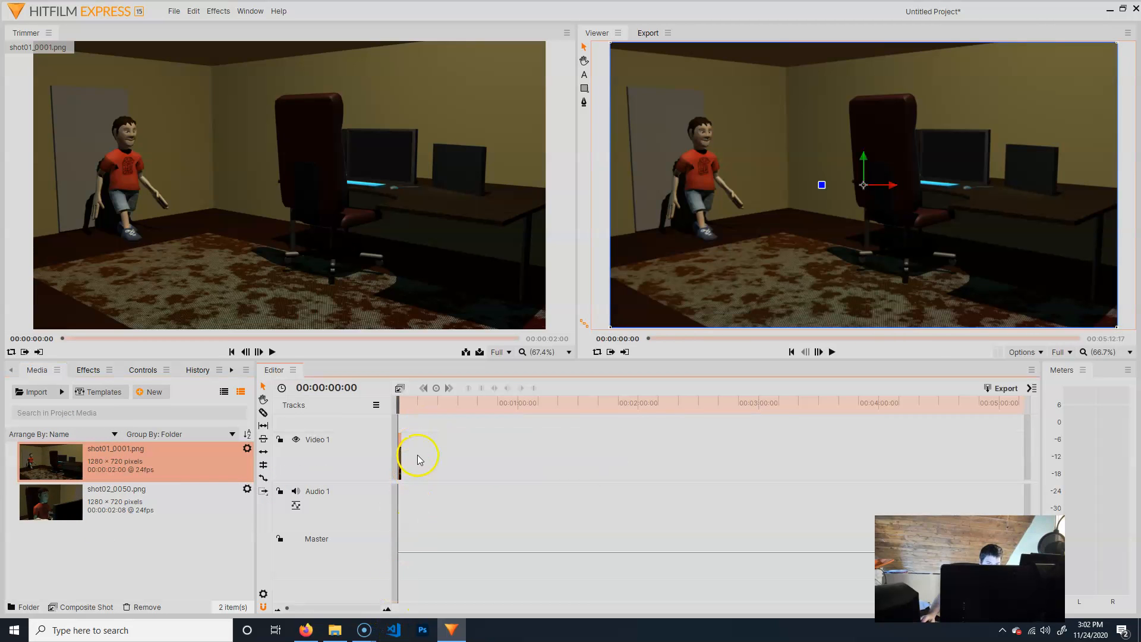
{"action": "left_click_drag", "start_coordinate": [40, 507], "coordinate": [406, 462]}
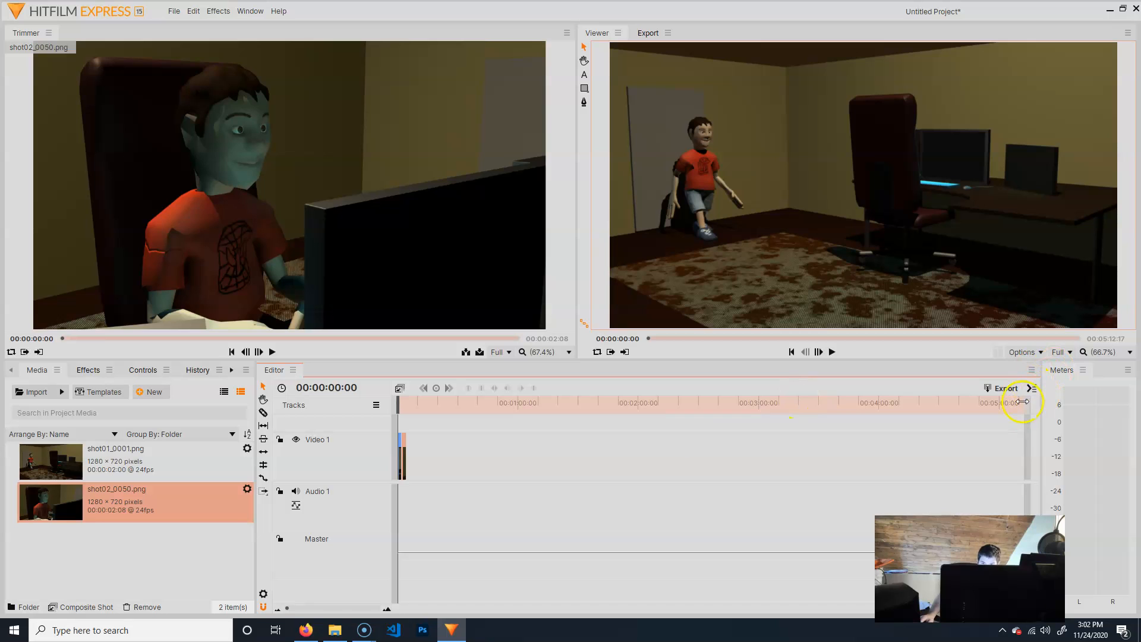
Shorten the timeline's in-to-out range so that it ends at about 30 seconds.
{"action": "left_click_drag", "start_coordinate": [1023, 404], "coordinate": [458, 425]}
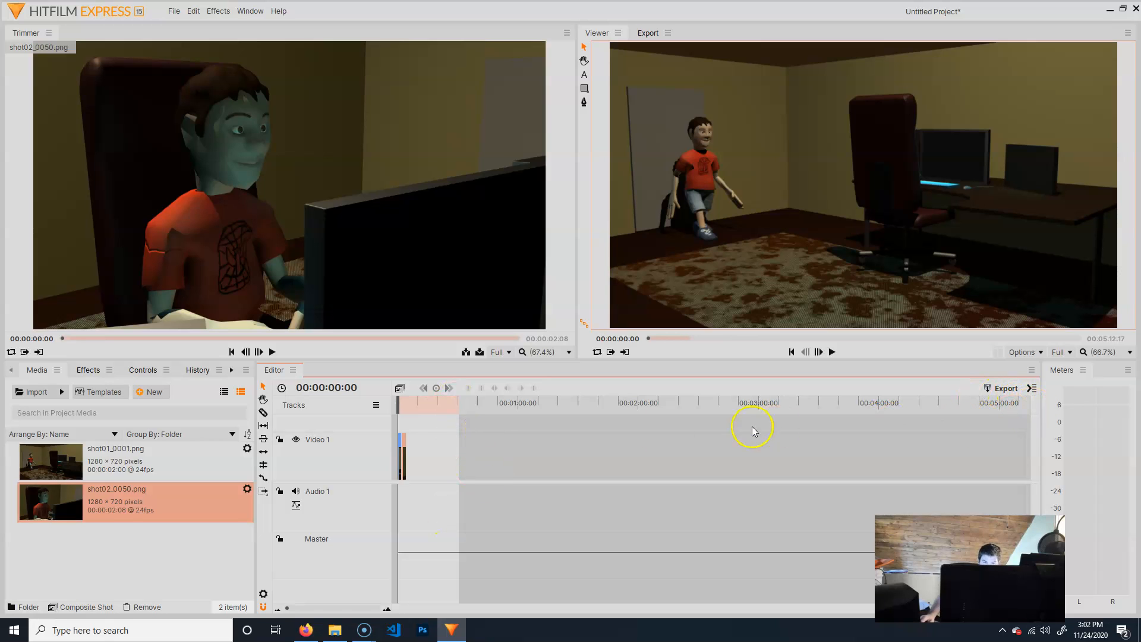
{"action": "left_click_drag", "start_coordinate": [415, 408], "coordinate": [425, 528]}
{"action": "left_click", "coordinate": [387, 609]}
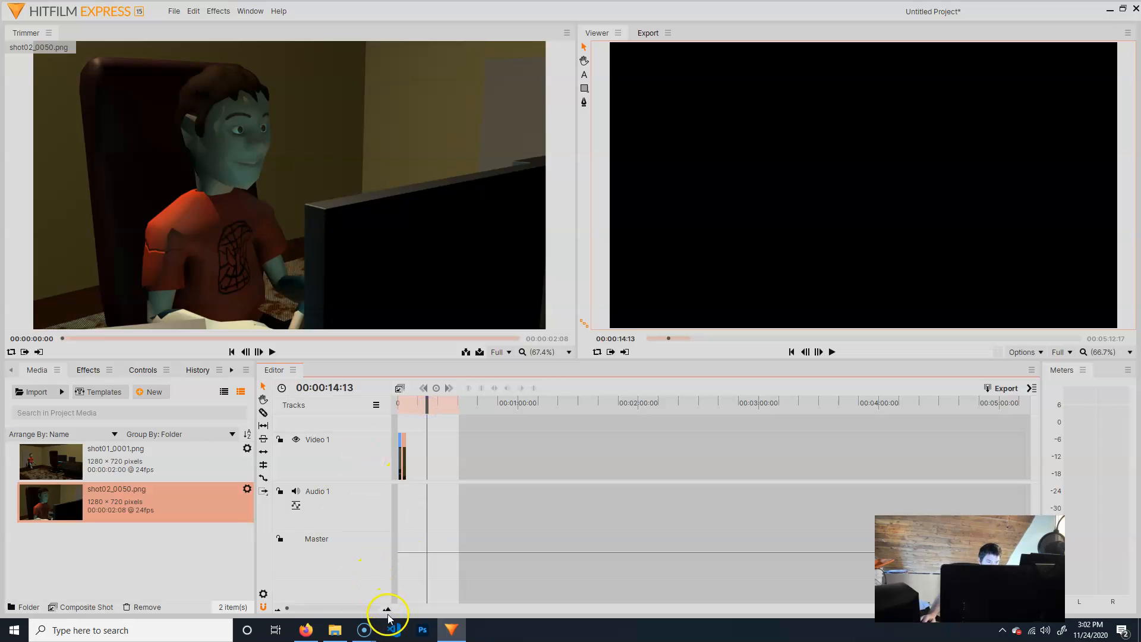
{"action": "left_click", "coordinate": [387, 609]}
{"action": "left_click", "coordinate": [387, 609]}
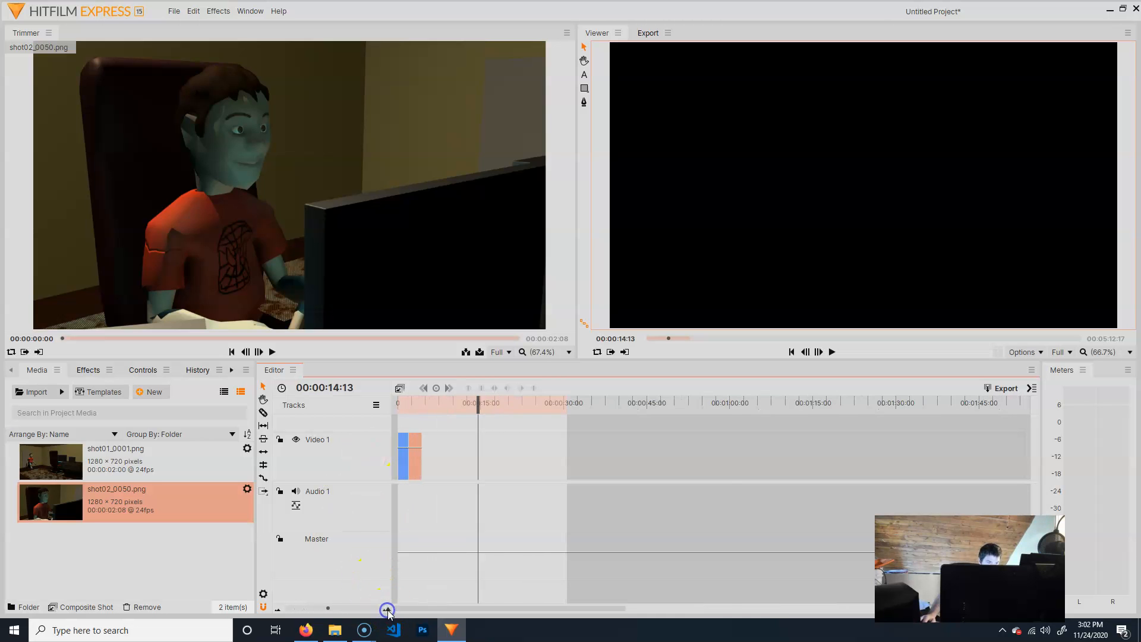
{"action": "left_click", "coordinate": [387, 611]}
Play the two-shot edit from the beginning and return the playhead to 00:00:00:00.
{"action": "left_click_drag", "start_coordinate": [639, 415], "coordinate": [233, 411]}
{"action": "key", "text": "space"}
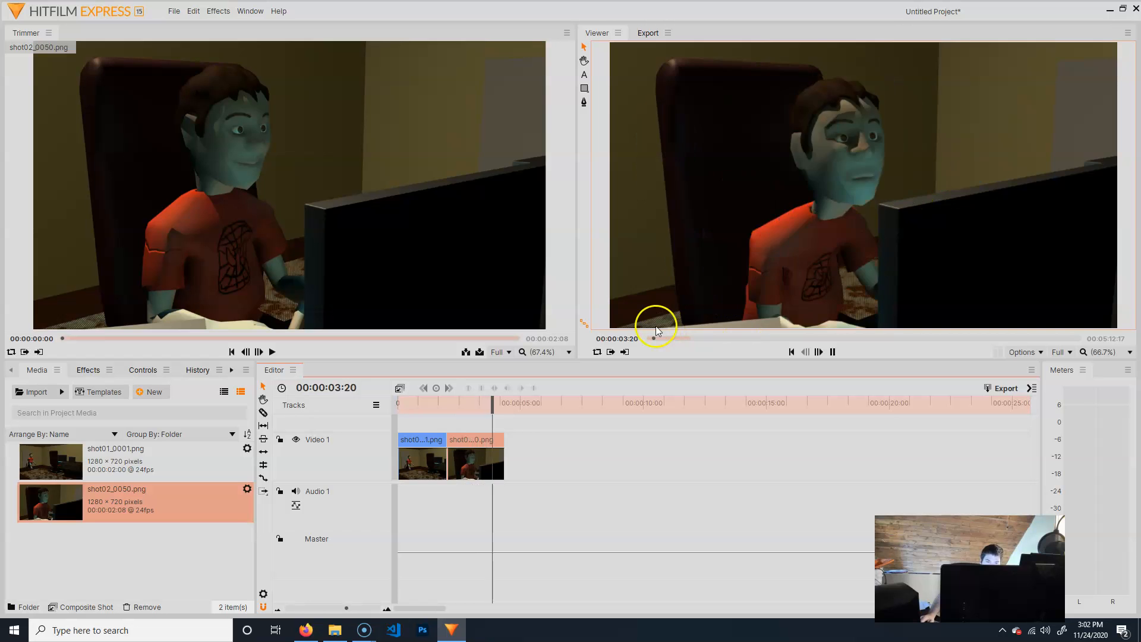
{"action": "left_click_drag", "start_coordinate": [468, 404], "coordinate": [366, 406]}
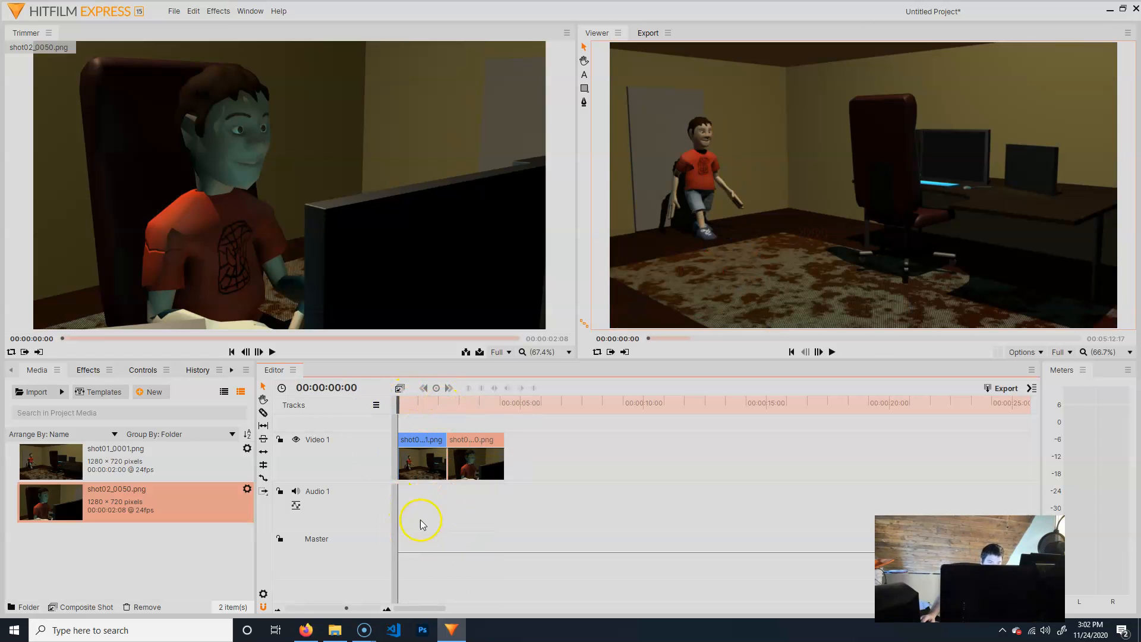
{"action": "left_click", "coordinate": [60, 392]}
{"action": "left_click", "coordinate": [75, 538]}
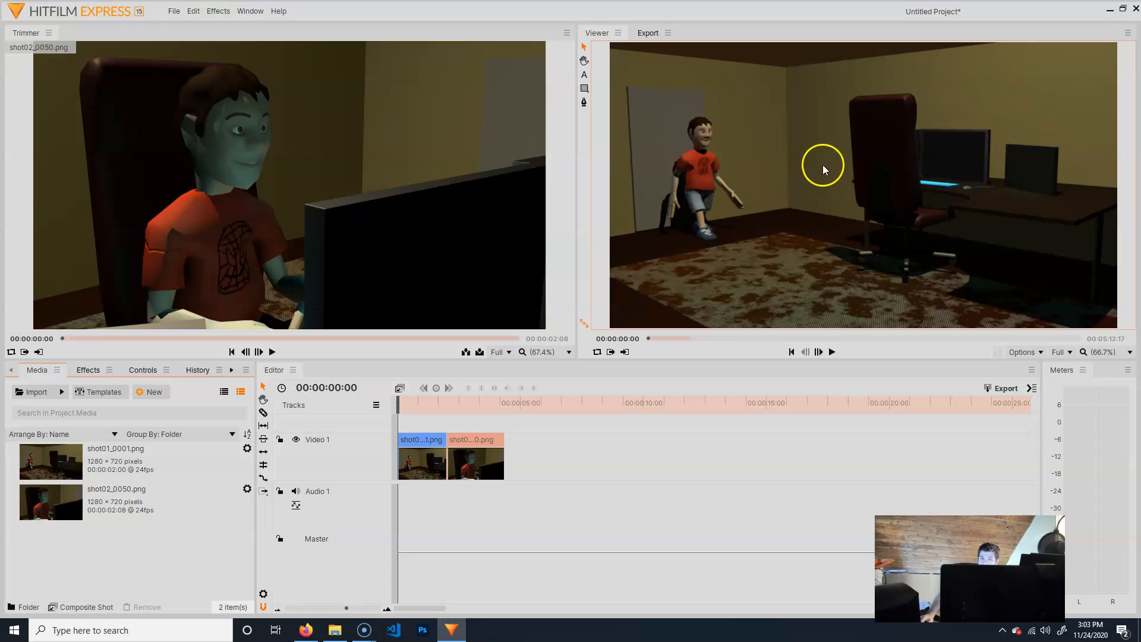
Select the shot01 clip on Video 1 and look through the Generate category of the available effects.
{"action": "left_click", "coordinate": [404, 465]}
{"action": "left_click", "coordinate": [438, 438]}
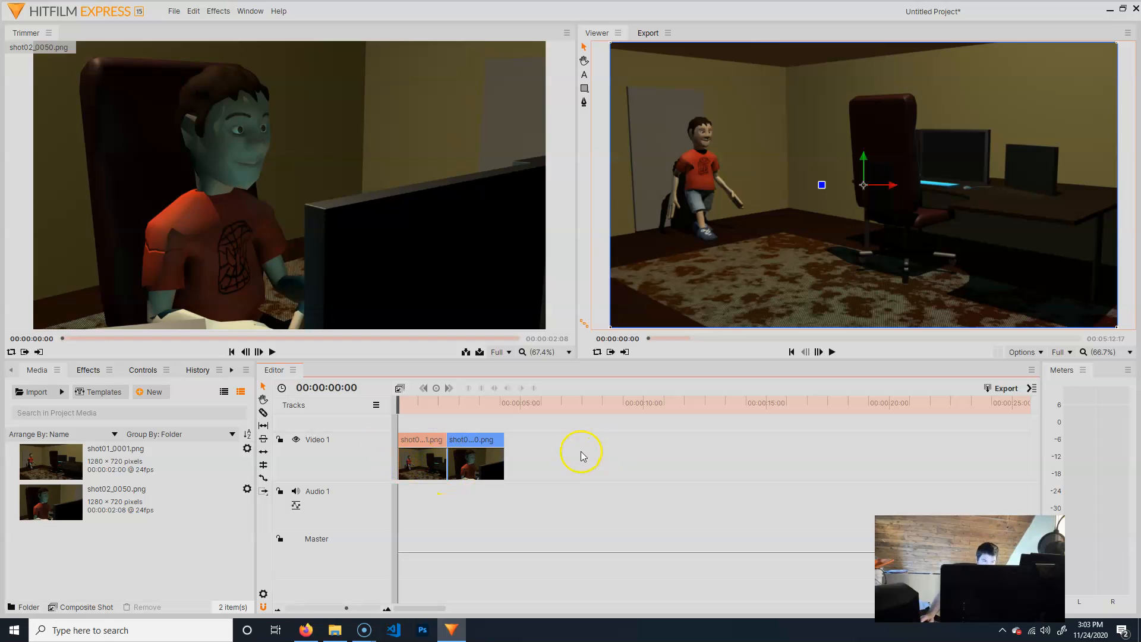
{"action": "left_click", "coordinate": [85, 372]}
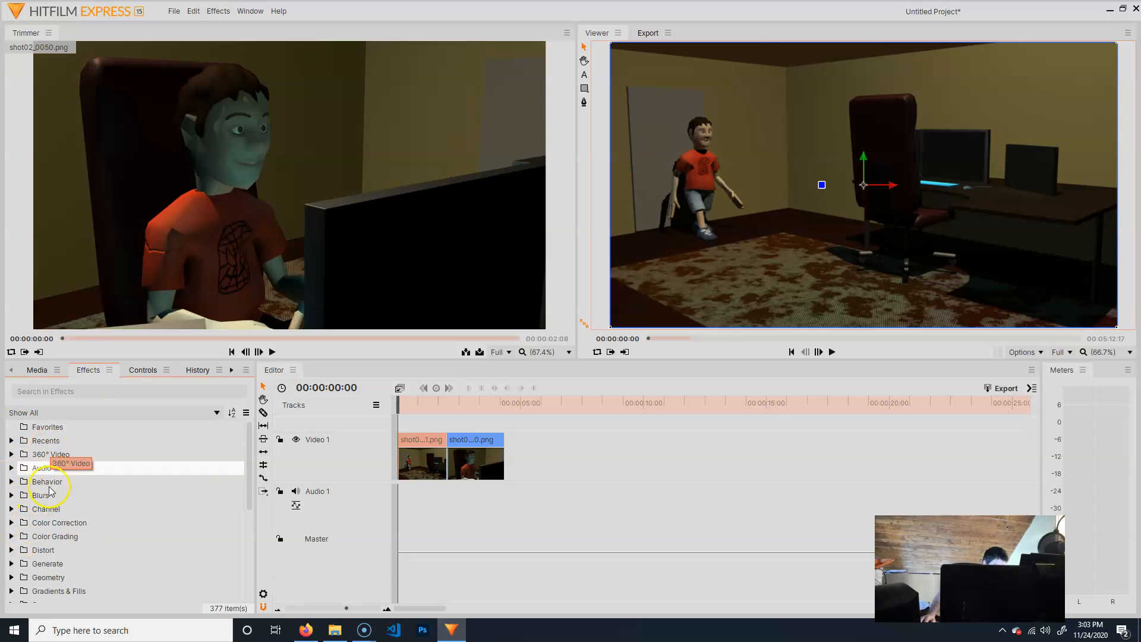
{"action": "left_click", "coordinate": [12, 563]}
{"action": "scroll", "coordinate": [159, 560], "scroll_direction": "down", "scroll_amount": 3}
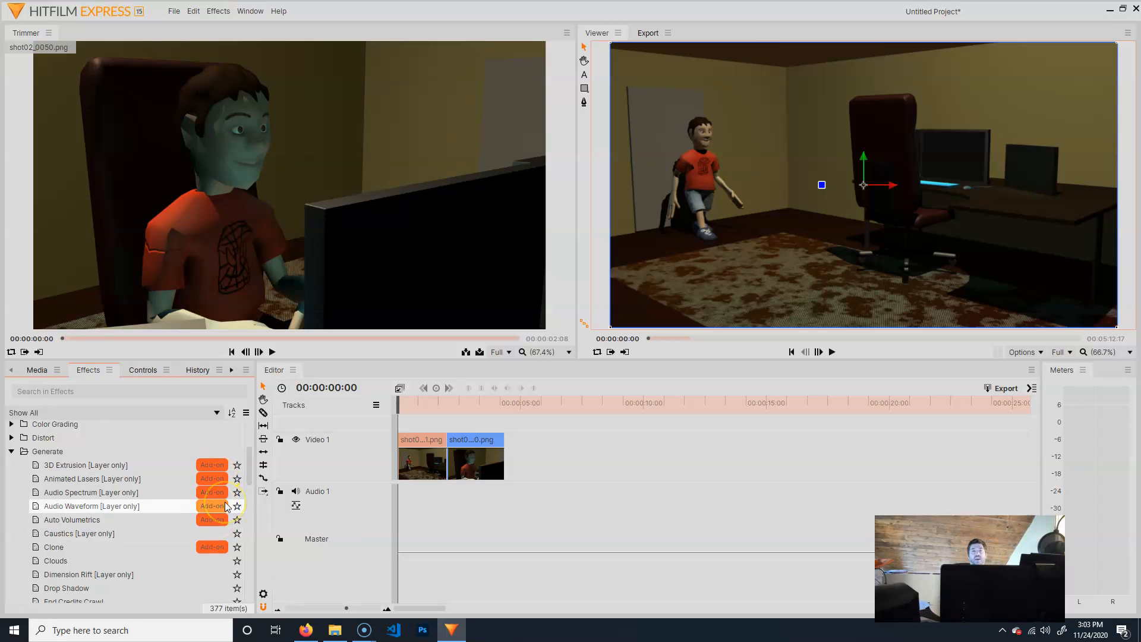
{"action": "mouse_move", "coordinate": [226, 505]}
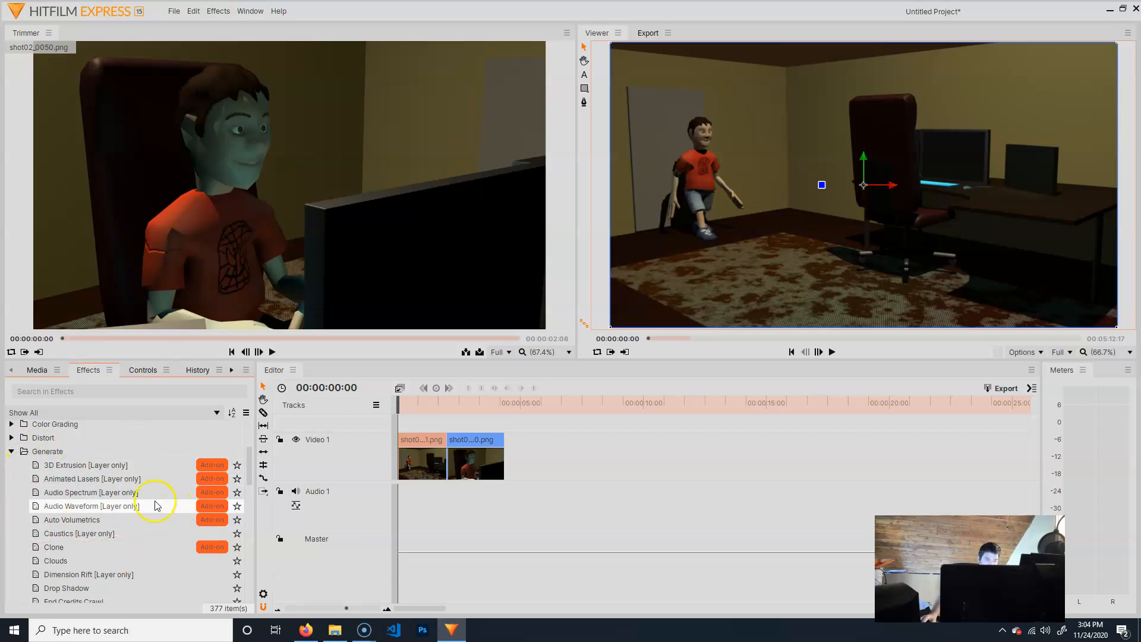
{"action": "left_click", "coordinate": [11, 450]}
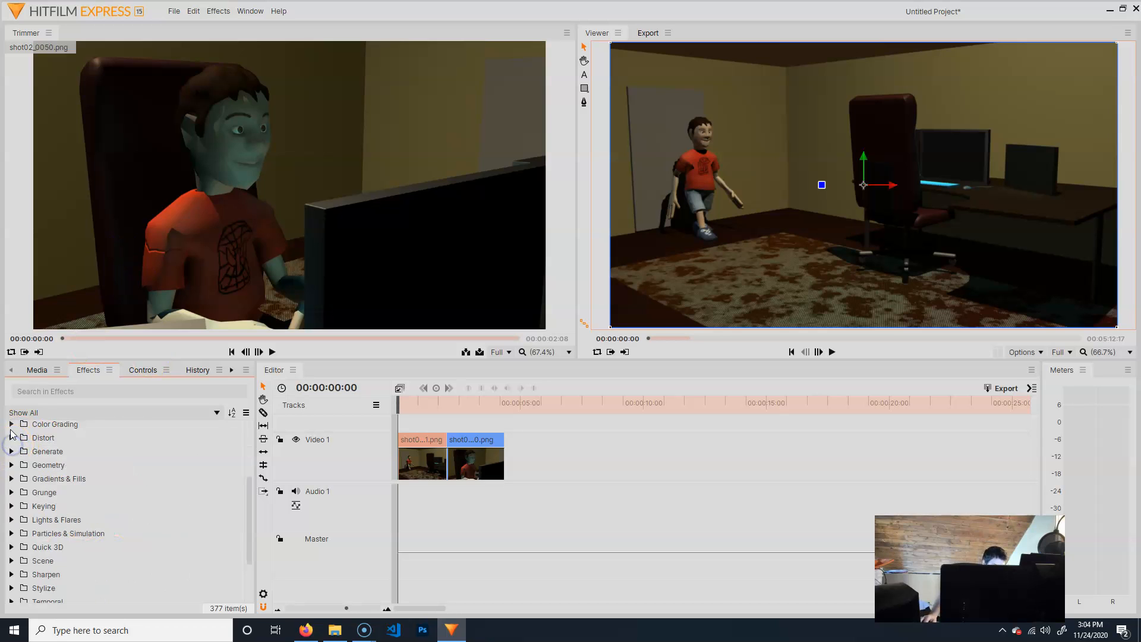
Apply the Auto Levels effect from the Color Correction category to the shot01 clip on Video 1.
{"action": "scroll", "coordinate": [12, 436], "scroll_direction": "up", "scroll_amount": 2}
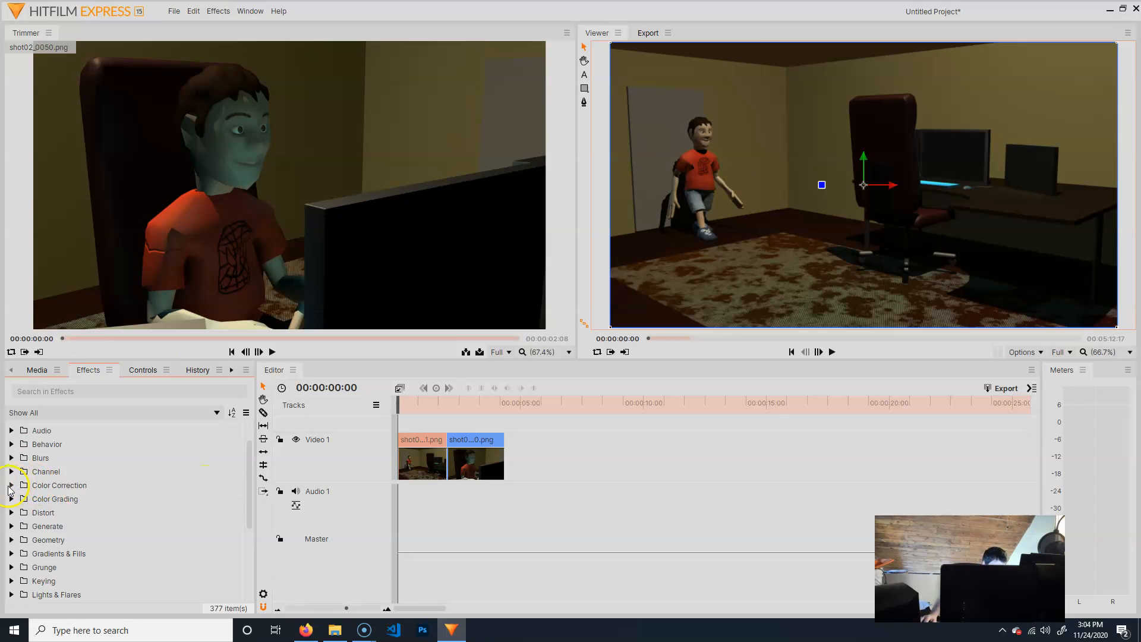
{"action": "left_click", "coordinate": [11, 485]}
{"action": "scroll", "coordinate": [111, 507], "scroll_direction": "down", "scroll_amount": 1}
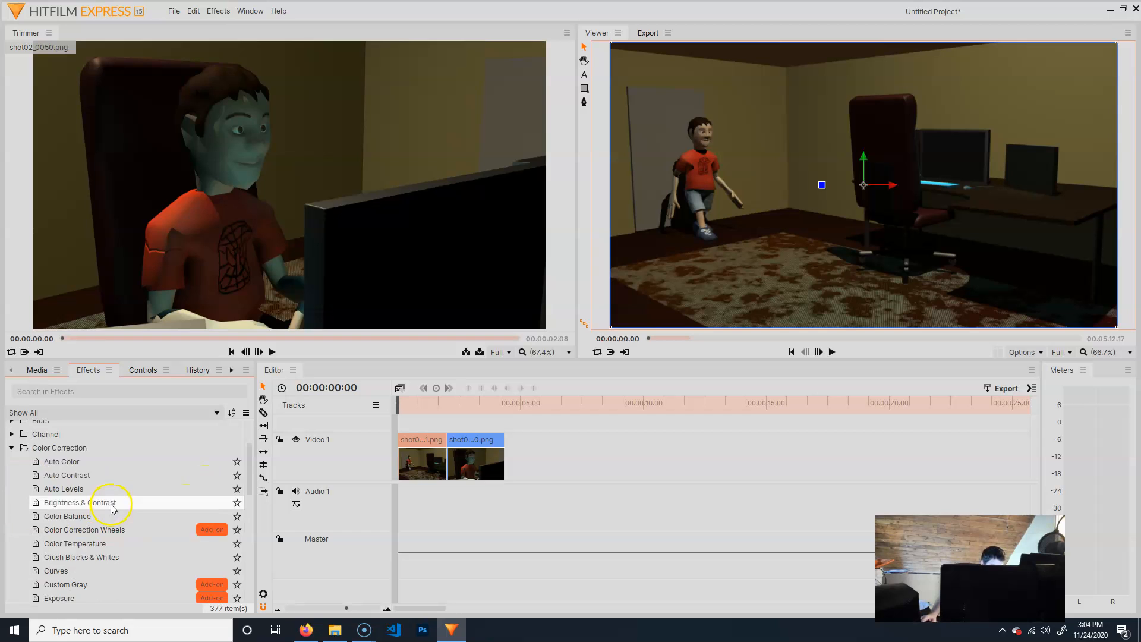
{"action": "scroll", "coordinate": [78, 511], "scroll_direction": "down", "scroll_amount": 1}
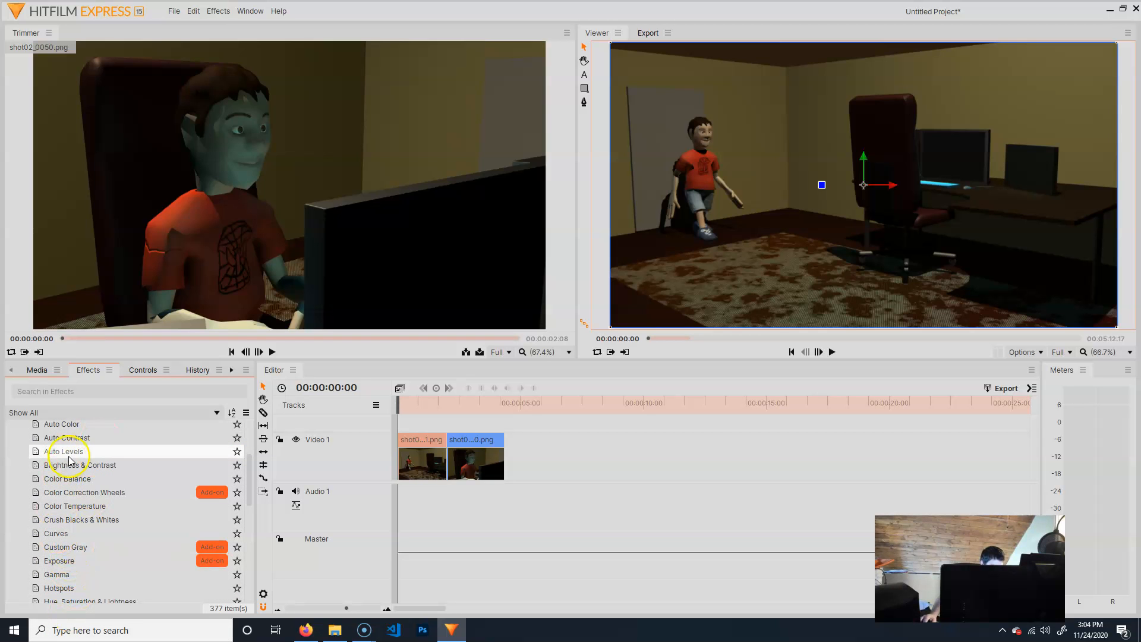
{"action": "left_click_drag", "start_coordinate": [76, 456], "coordinate": [423, 452]}
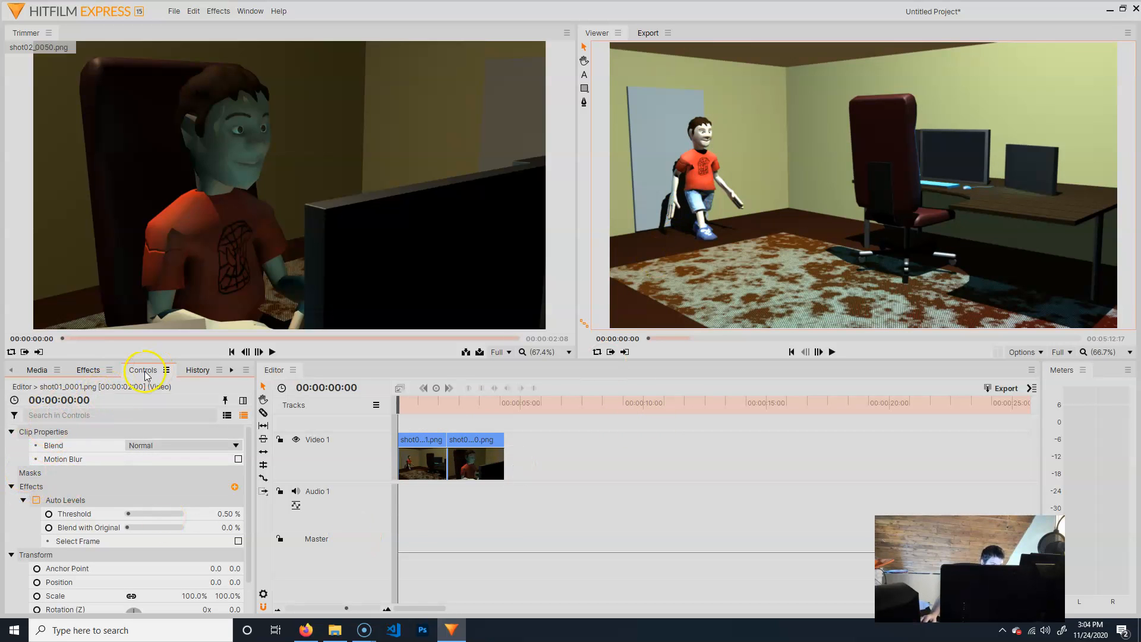
Examine the shot01 clip's controls, including its blend modes, Auto Levels settings and Transform properties.
{"action": "left_click", "coordinate": [88, 370]}
{"action": "left_click", "coordinate": [137, 370]}
{"action": "left_click", "coordinate": [21, 435]}
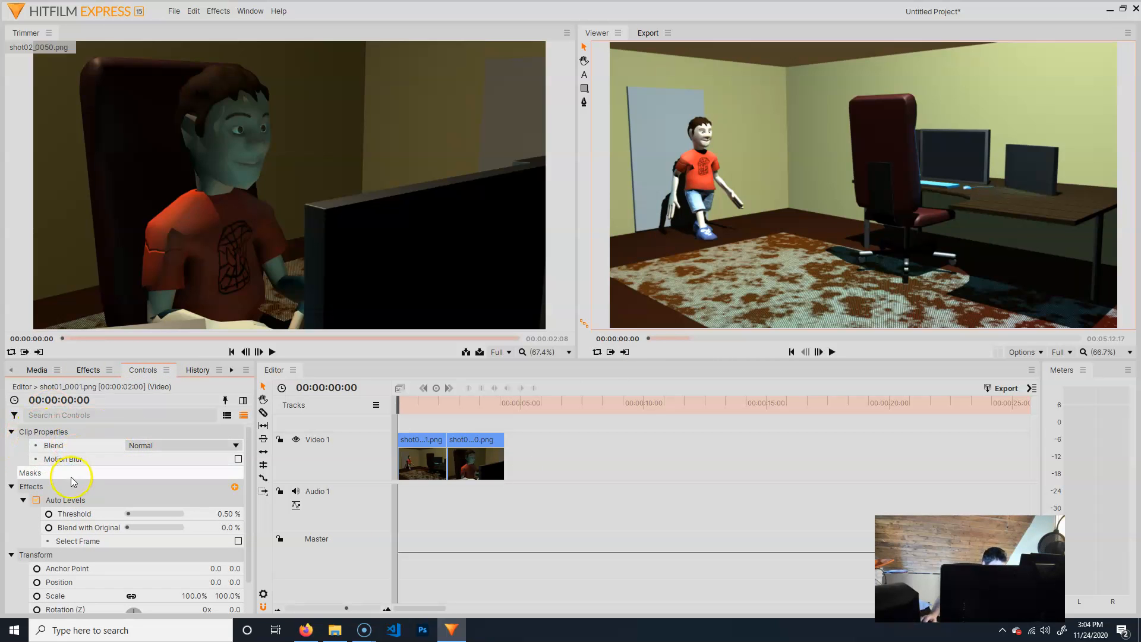
{"action": "left_click", "coordinate": [186, 445]}
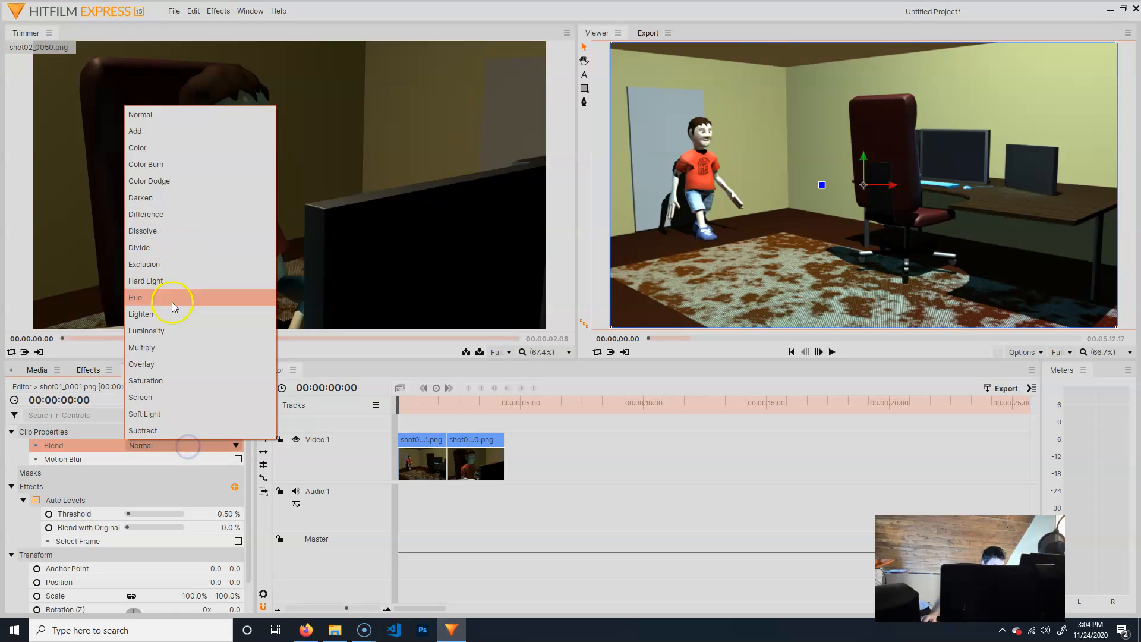
{"action": "left_click", "coordinate": [624, 483]}
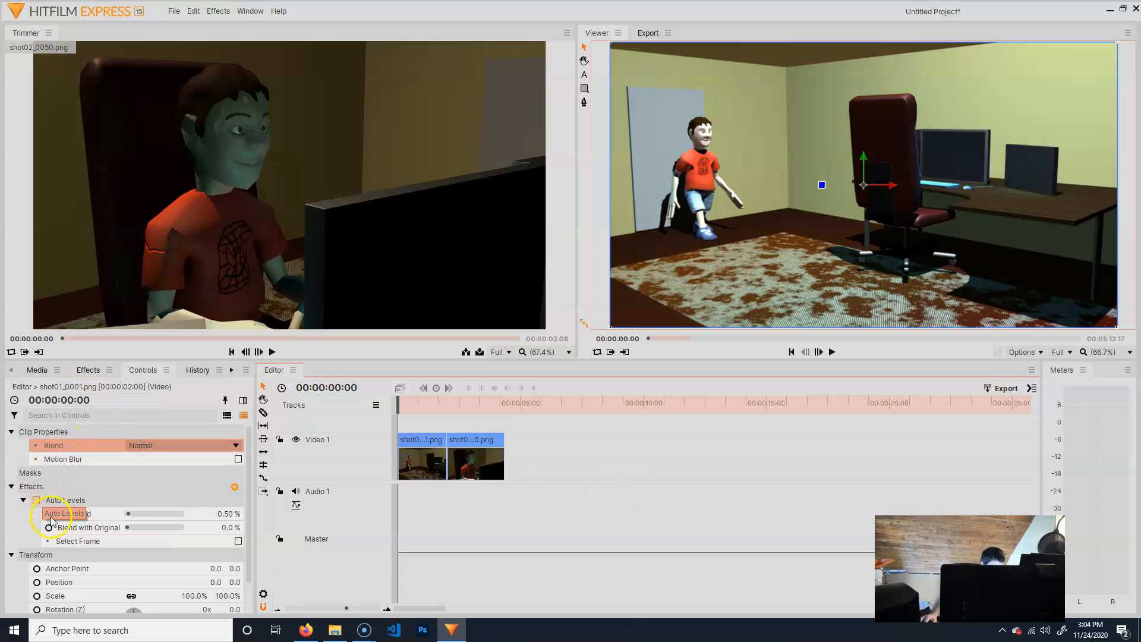
{"action": "left_click", "coordinate": [40, 487]}
{"action": "left_click", "coordinate": [51, 555]}
{"action": "scroll", "coordinate": [52, 555], "scroll_direction": "down", "scroll_amount": 1}
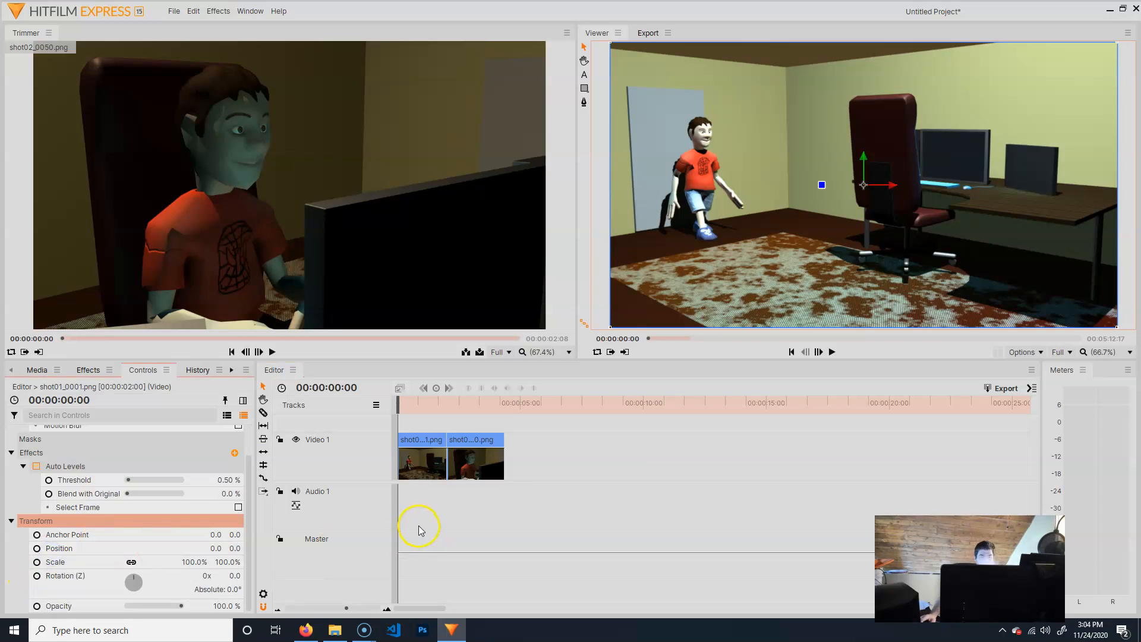
{"action": "scroll", "coordinate": [133, 482], "scroll_direction": "up", "scroll_amount": 1}
Set the shot01 clip's Auto Levels Threshold to 1.75 % and Blend with Original to 76.0 %.
{"action": "left_click", "coordinate": [43, 486]}
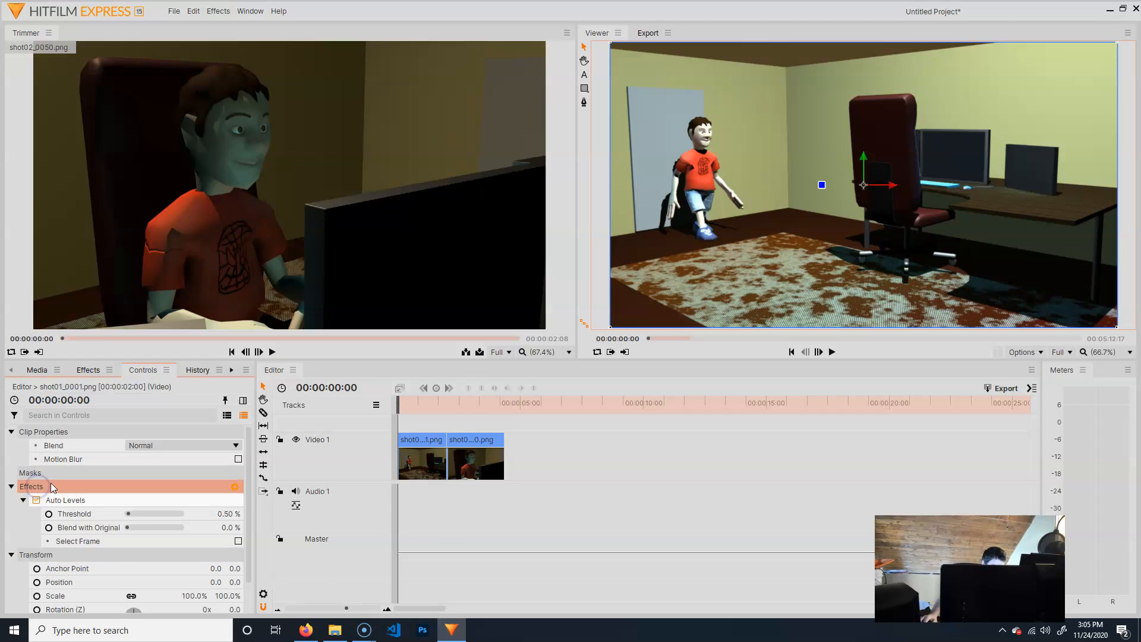
{"action": "left_click", "coordinate": [11, 554]}
{"action": "left_click", "coordinate": [12, 432]}
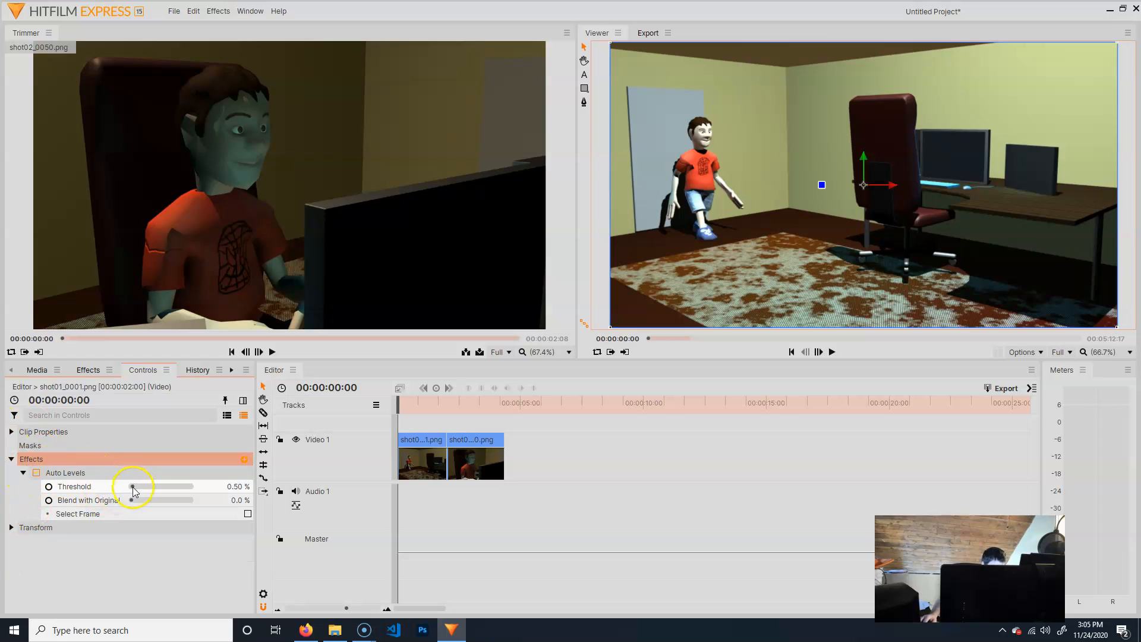
{"action": "left_click_drag", "start_coordinate": [143, 485], "coordinate": [177, 504]}
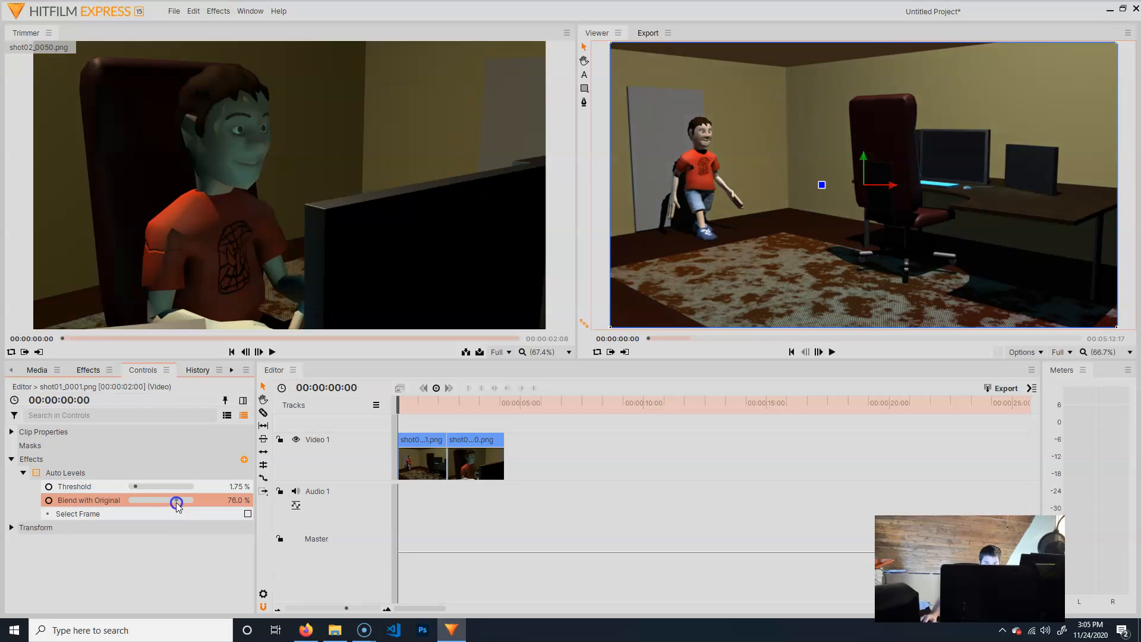
Toggle the Auto Levels effect to compare the shot01 clip with and without it, and scrub the clip's opening frames.
{"action": "left_click", "coordinate": [423, 404]}
{"action": "left_click_drag", "start_coordinate": [423, 404], "coordinate": [375, 405]}
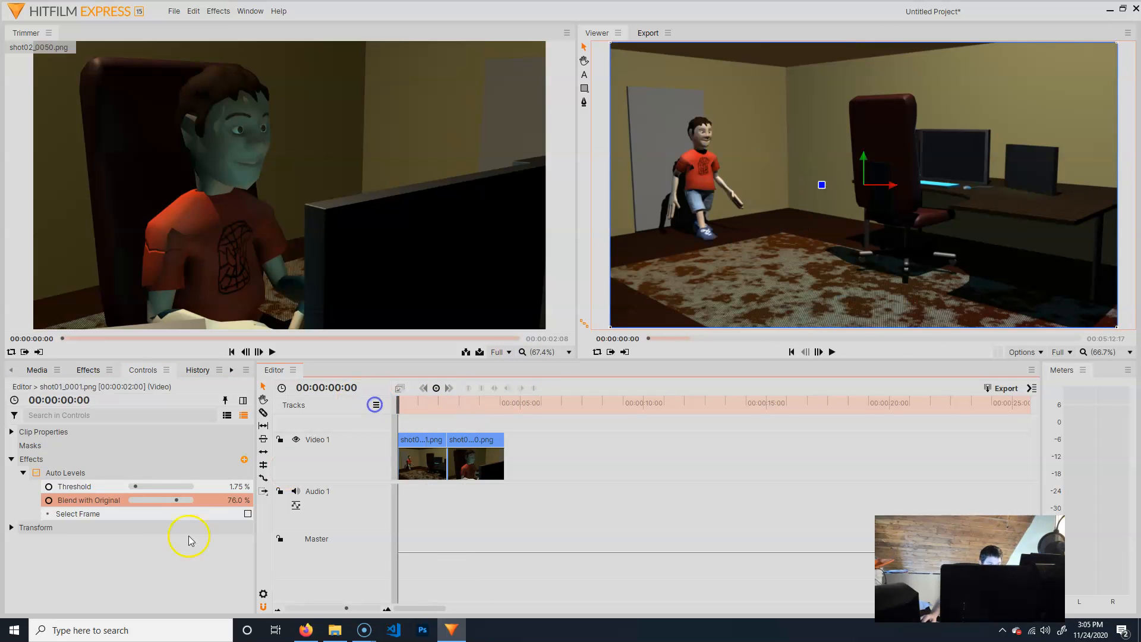
{"action": "left_click", "coordinate": [37, 474]}
{"action": "left_click", "coordinate": [36, 473]}
{"action": "left_click", "coordinate": [36, 474]}
{"action": "left_click", "coordinate": [36, 473]}
{"action": "left_click", "coordinate": [36, 474]}
{"action": "left_click", "coordinate": [36, 473]}
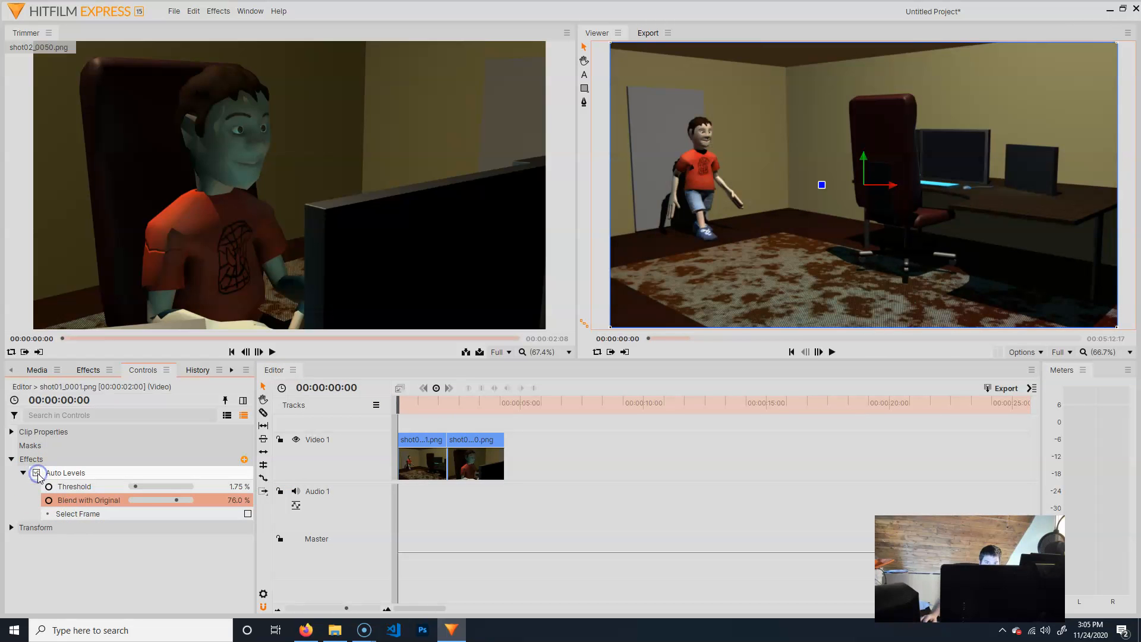
{"action": "left_click", "coordinate": [88, 370]}
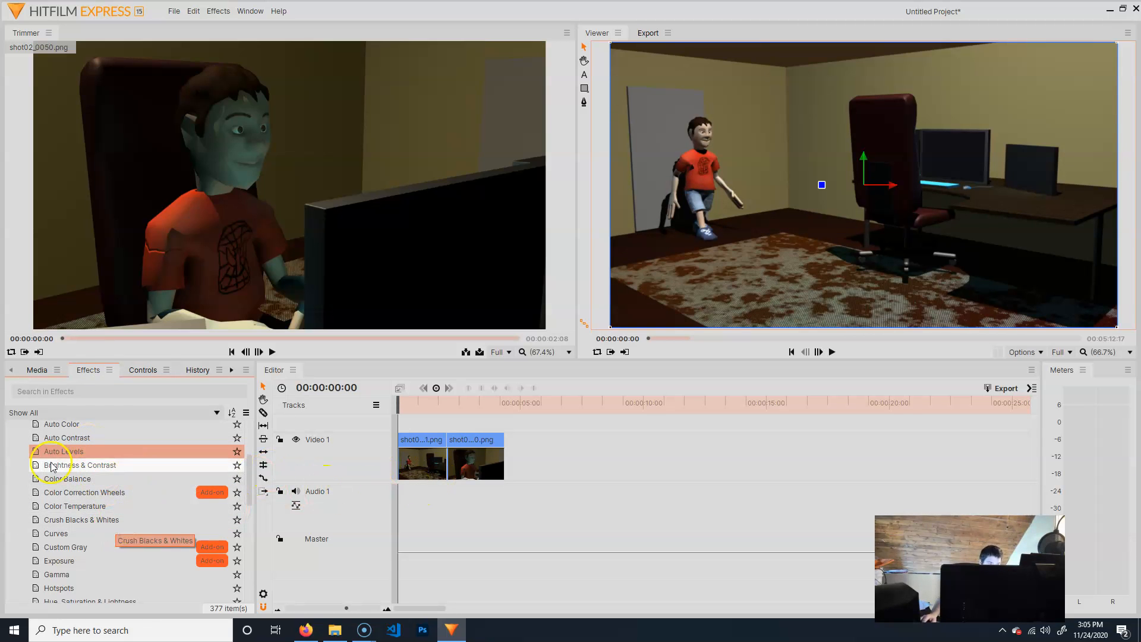
{"action": "left_click", "coordinate": [143, 369]}
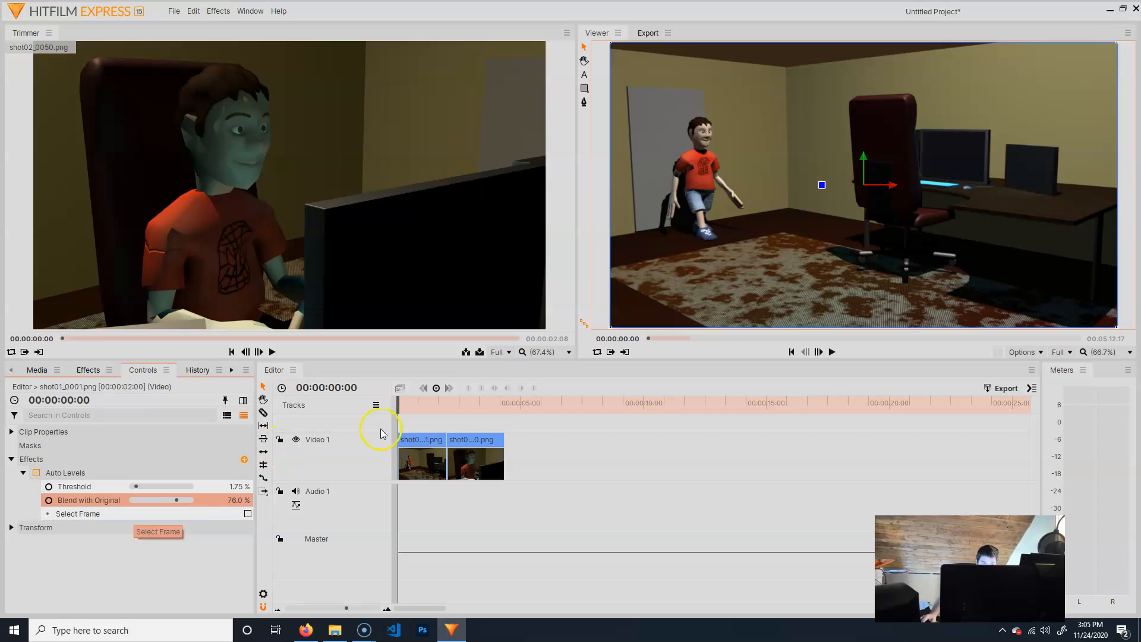
{"action": "left_click", "coordinate": [444, 422]}
{"action": "mouse_move", "coordinate": [406, 404]}
{"action": "left_mouse_down"}
{"action": "mouse_move", "coordinate": [430, 404]}
{"action": "mouse_move", "coordinate": [408, 405]}
{"action": "left_mouse_up"}
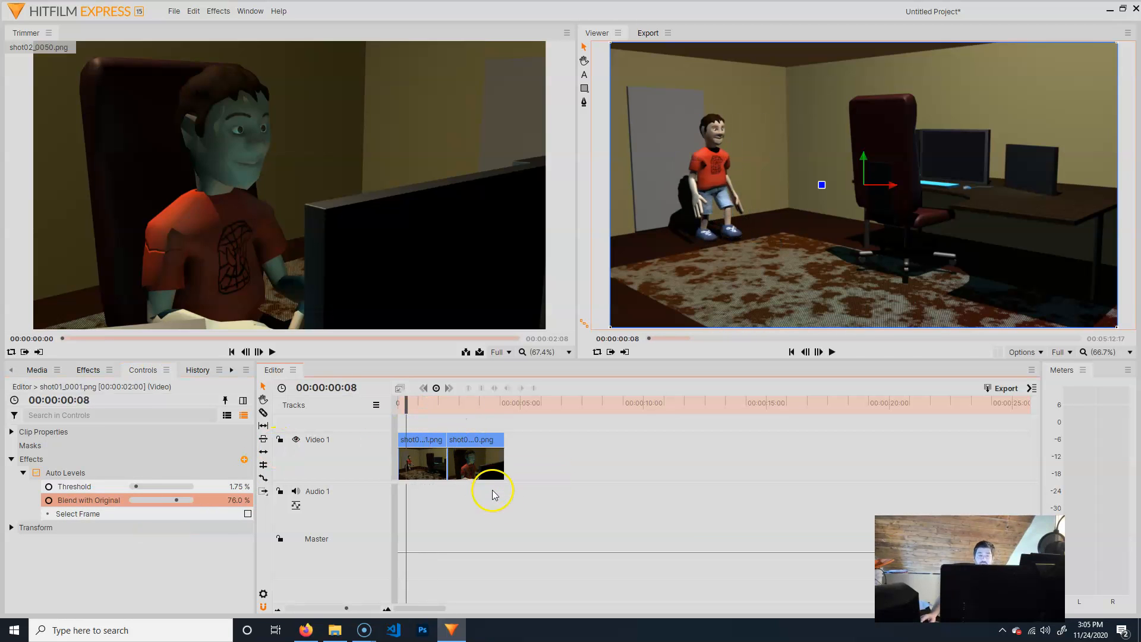
Make a composite shot from the shot02 clip, taking properties from the Selected Clip with Leave Here, and scrub through it.
{"action": "left_click", "coordinate": [486, 471]}
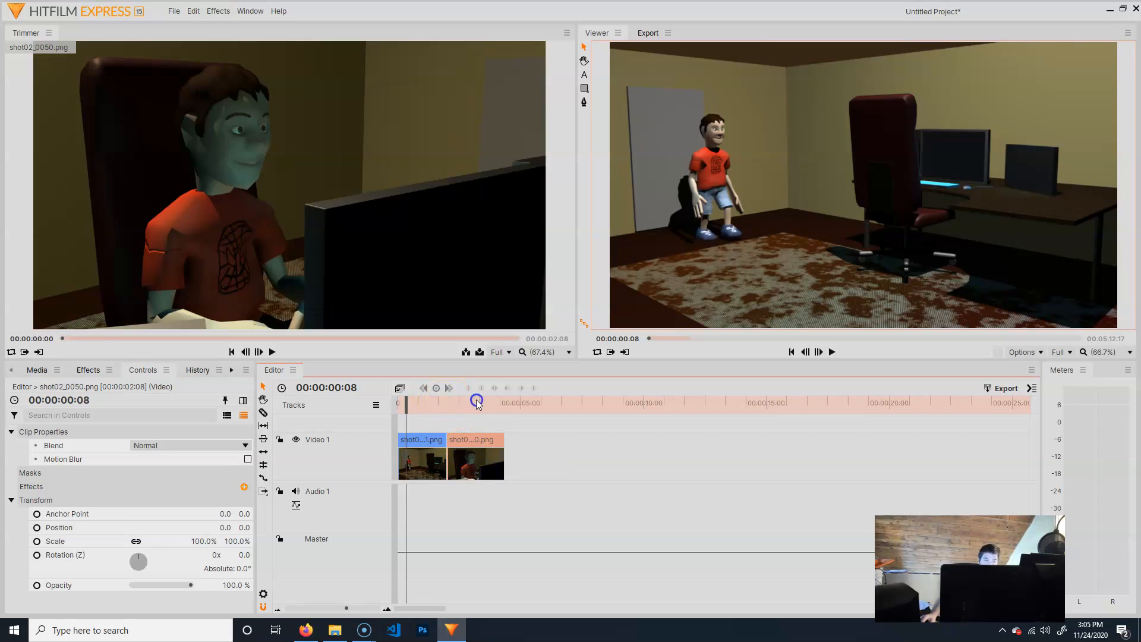
{"action": "right_click", "coordinate": [479, 465]}
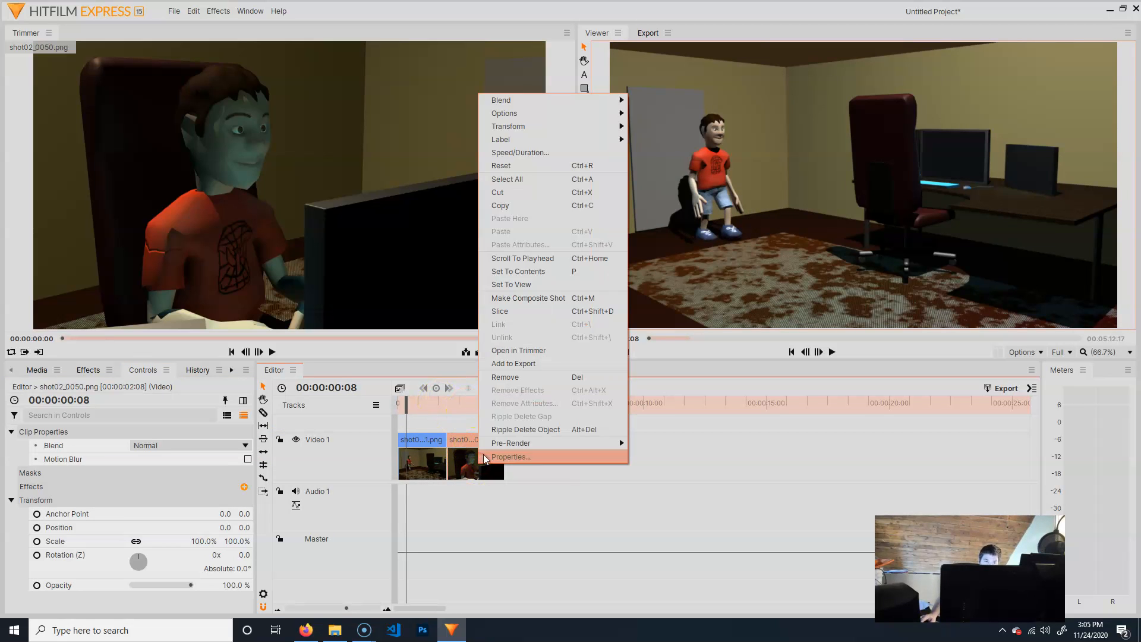
{"action": "left_click", "coordinate": [576, 299]}
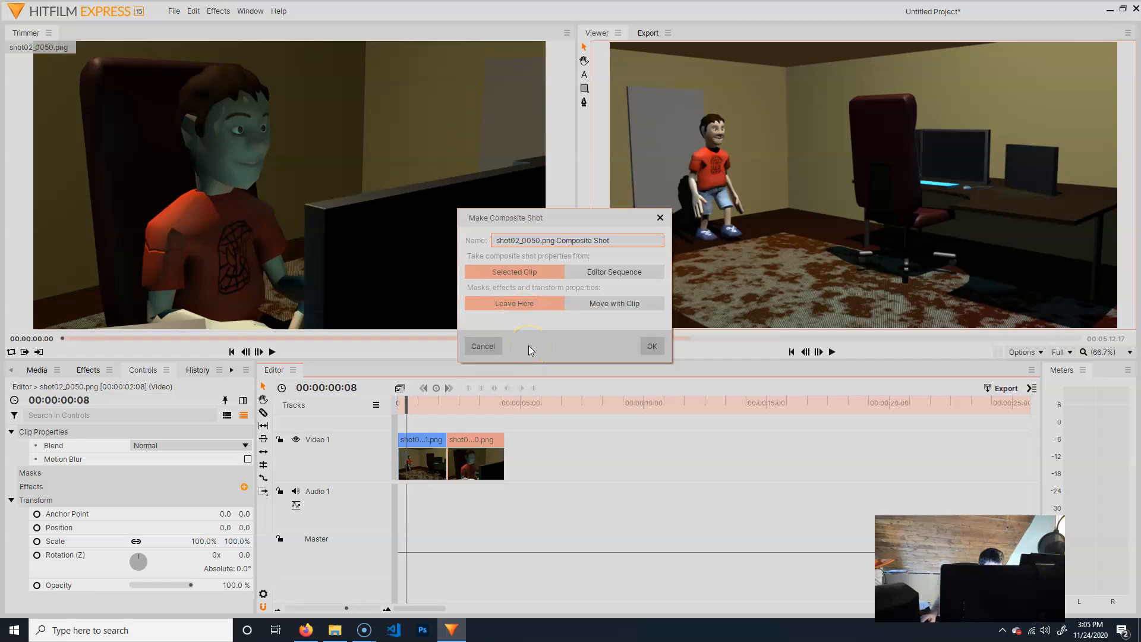
{"action": "left_click", "coordinate": [518, 303]}
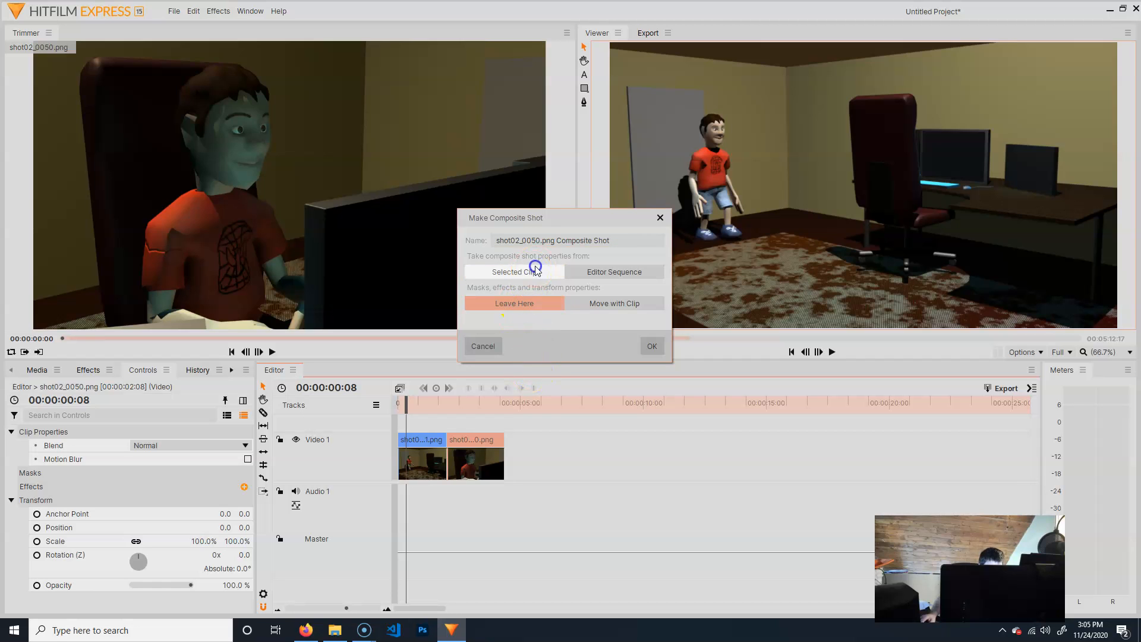
{"action": "left_click", "coordinate": [649, 347]}
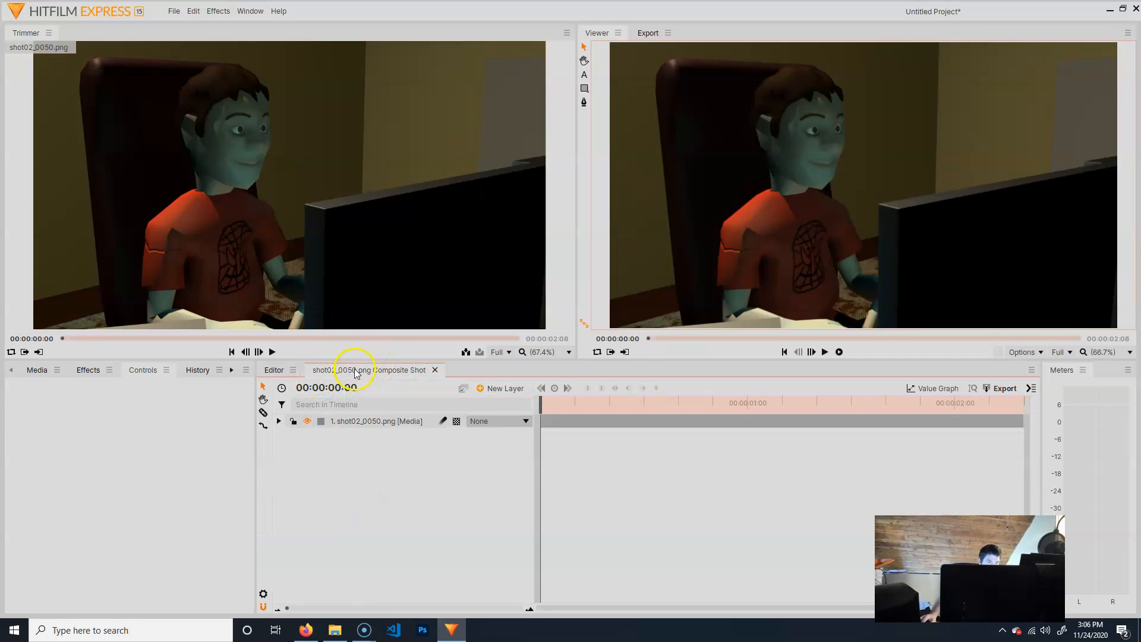
{"action": "left_click_drag", "start_coordinate": [580, 409], "coordinate": [1003, 402]}
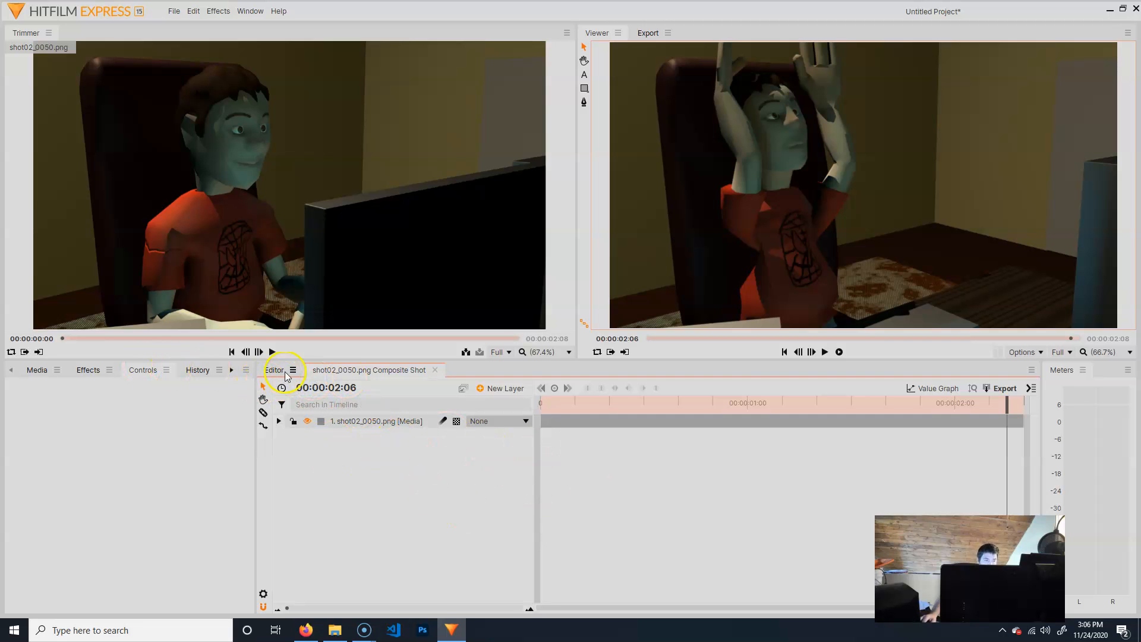
Place another shot01 clip after the composite shot in the editor sequence, move it to a new Video 2 track, and delete it.
{"action": "left_click", "coordinate": [275, 371]}
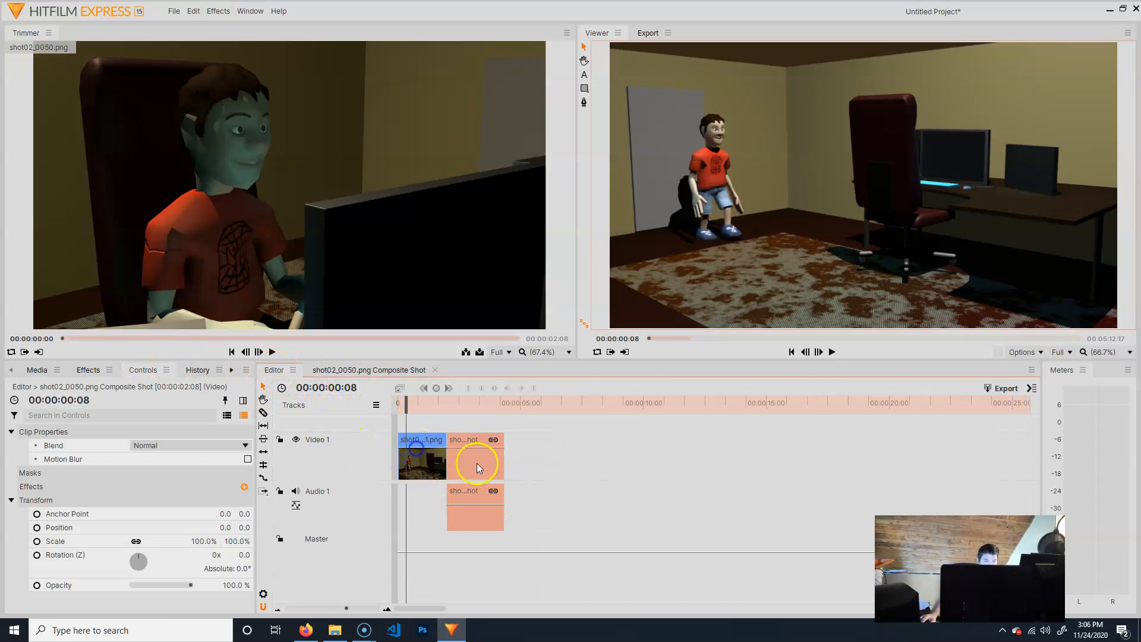
{"action": "left_click", "coordinate": [32, 371]}
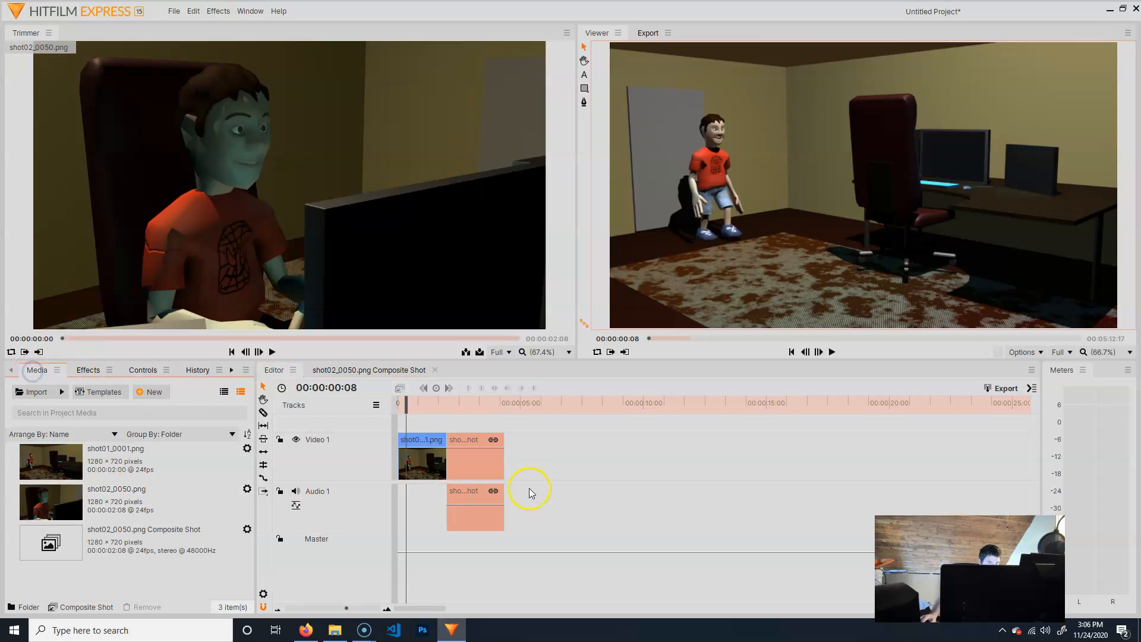
{"action": "left_click_drag", "start_coordinate": [57, 461], "coordinate": [511, 467]}
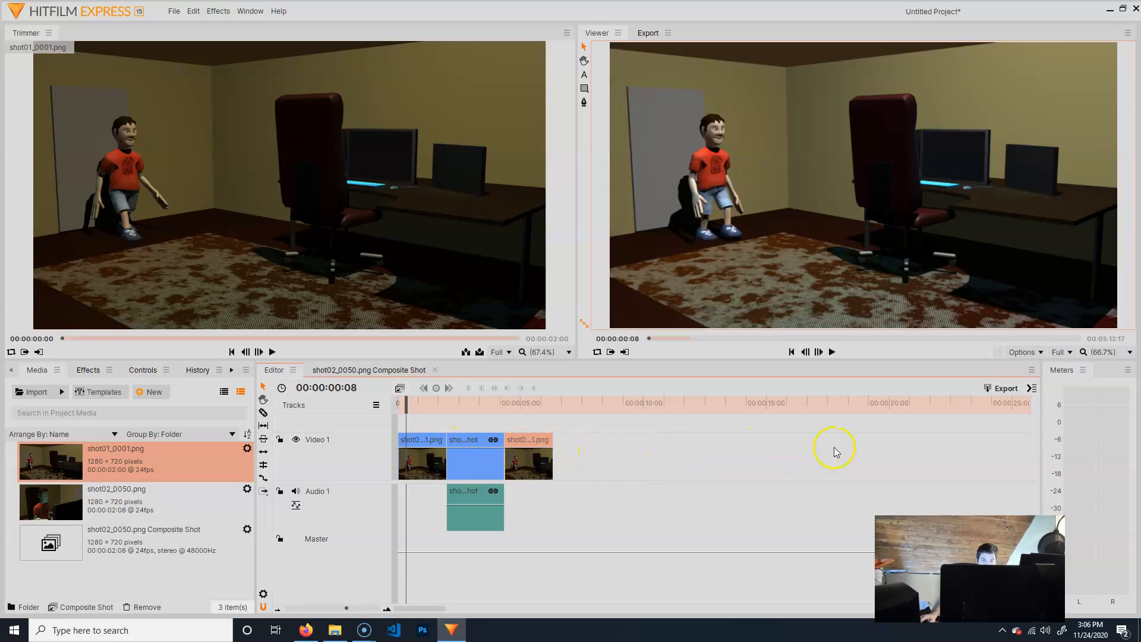
{"action": "left_click_drag", "start_coordinate": [540, 459], "coordinate": [517, 451]}
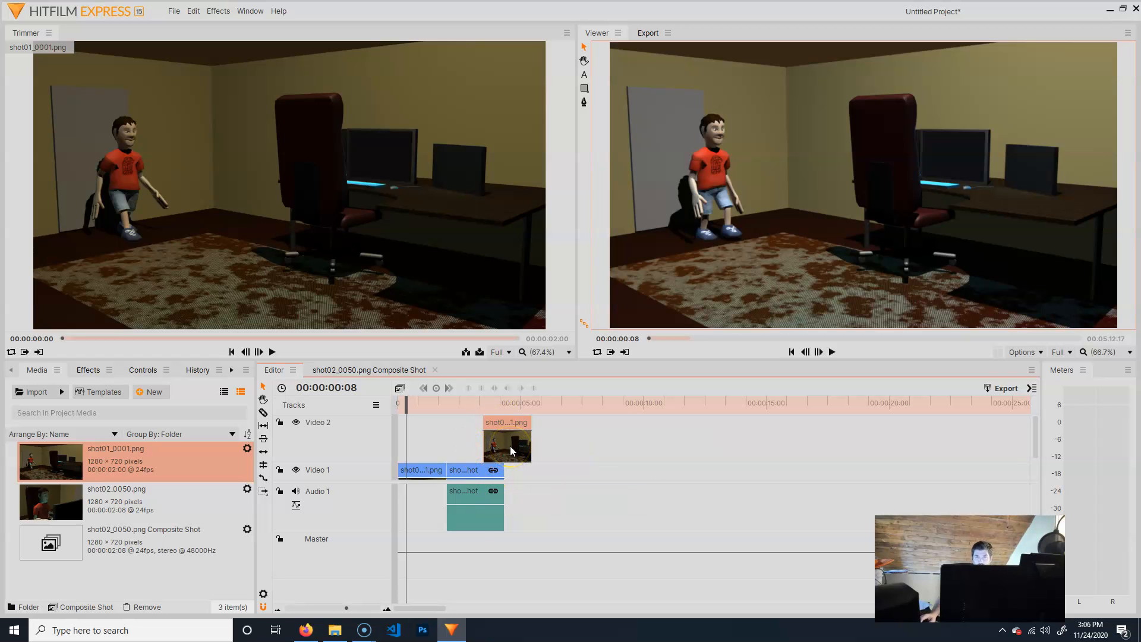
{"action": "key", "text": "Delete"}
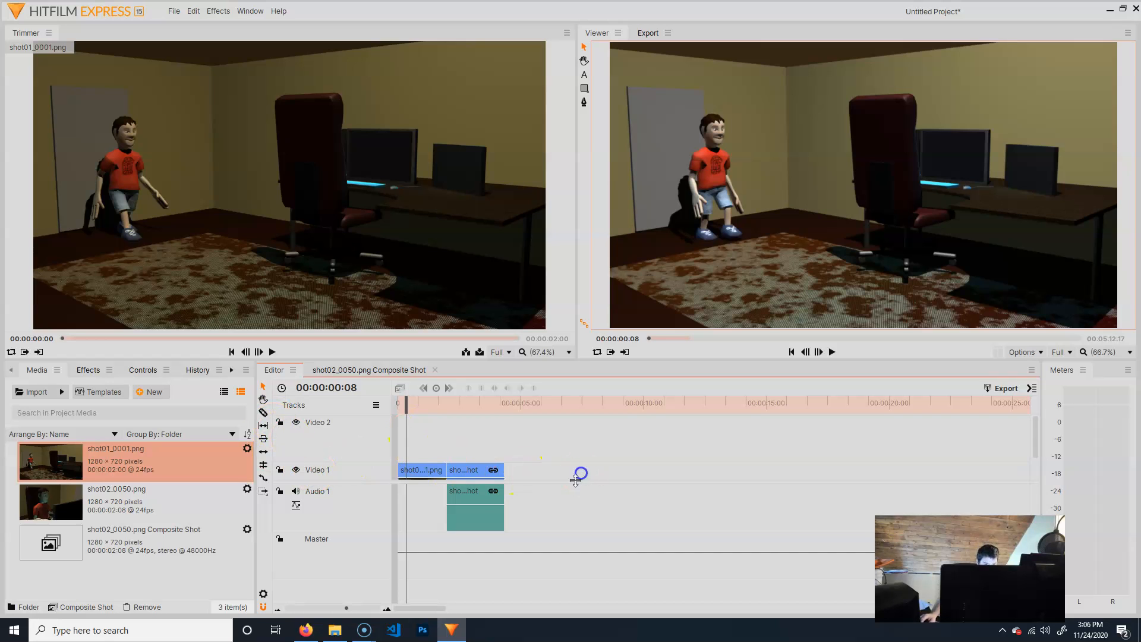
{"action": "left_click_drag", "start_coordinate": [606, 482], "coordinate": [610, 538]}
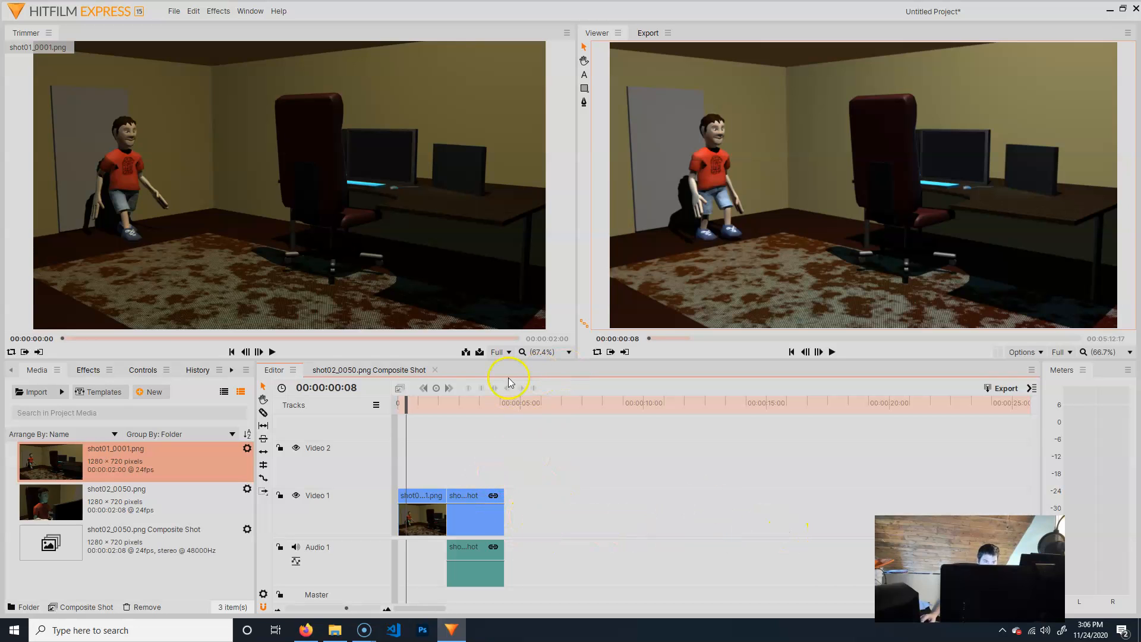
Open the shot02 composite shot and add shot02_0050.png as a second layer beneath the existing one.
{"action": "left_click", "coordinate": [355, 370]}
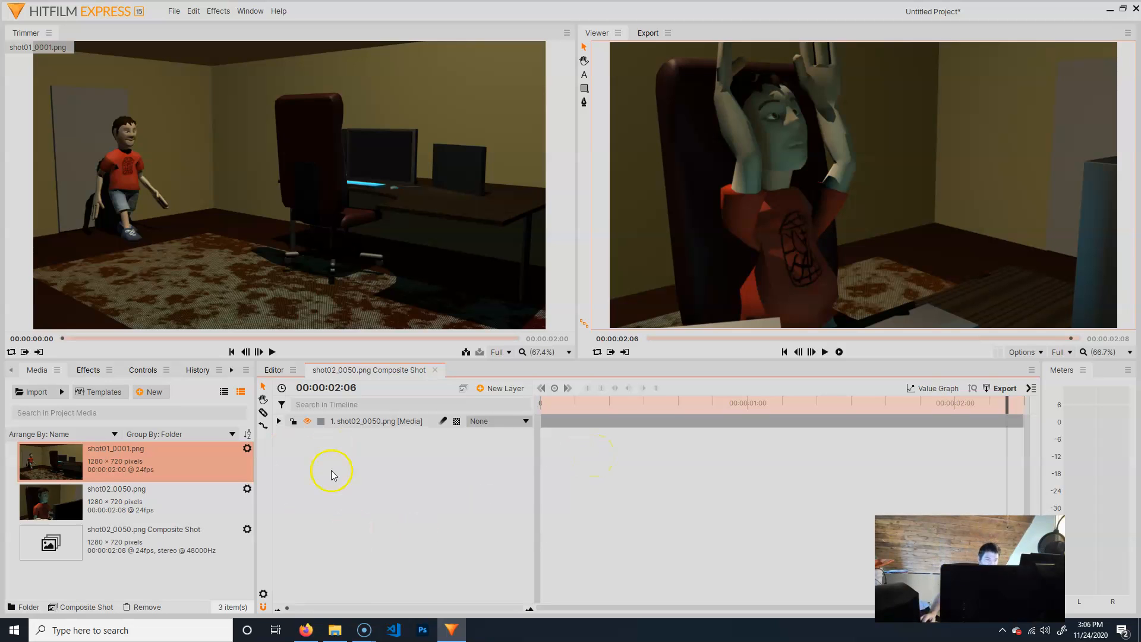
{"action": "left_click", "coordinate": [371, 422]}
{"action": "left_click_drag", "start_coordinate": [882, 416], "coordinate": [559, 384]}
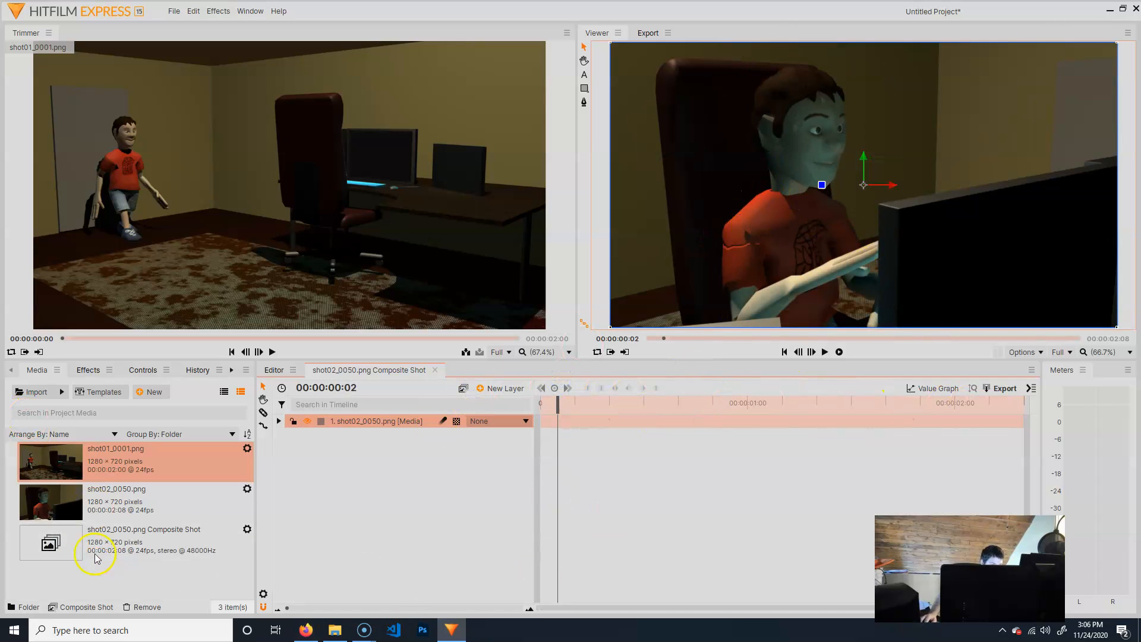
{"action": "left_click_drag", "start_coordinate": [38, 501], "coordinate": [399, 484]}
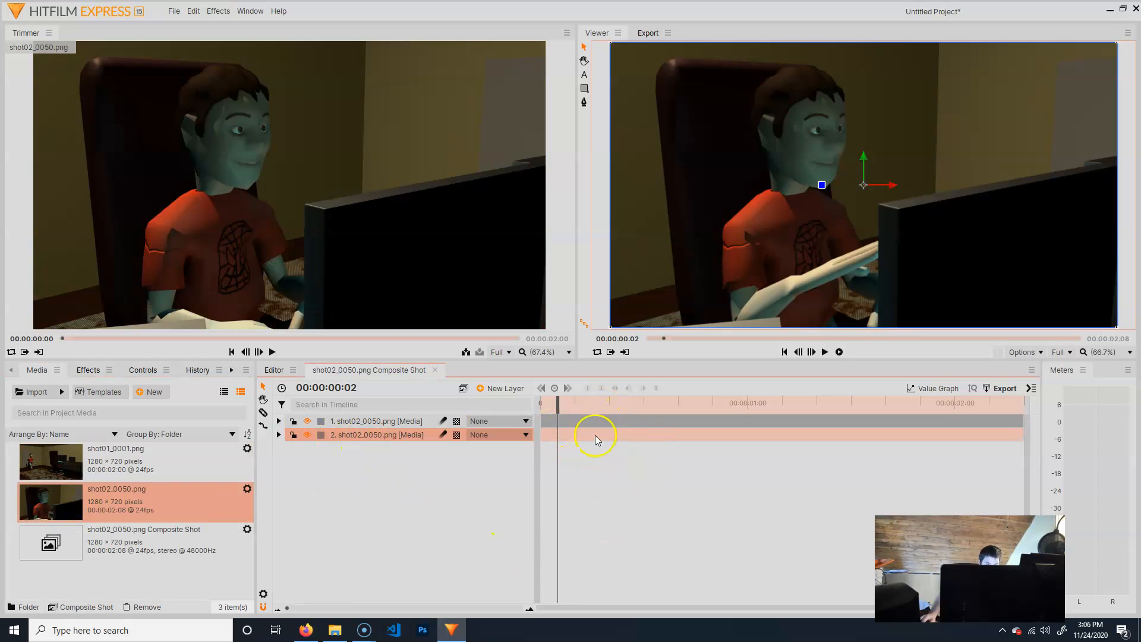
Trim the end of the upper shot02 layer to about 00:00:01:02 and delete the duplicate shot02 layer beneath it.
{"action": "left_click_drag", "start_coordinate": [576, 436], "coordinate": [807, 440]}
{"action": "left_click", "coordinate": [927, 421]}
{"action": "left_click_drag", "start_coordinate": [1022, 421], "coordinate": [762, 413]}
{"action": "left_click_drag", "start_coordinate": [653, 398], "coordinate": [596, 398]}
{"action": "left_click", "coordinate": [800, 431]}
{"action": "left_click_drag", "start_coordinate": [750, 403], "coordinate": [800, 404]}
{"action": "left_click", "coordinate": [829, 433]}
{"action": "key", "text": "Delete"}
Add shot01_0001.png as a layer beneath the trimmed shot02 layer and scrub across the cut between them.
{"action": "left_click", "coordinate": [116, 457]}
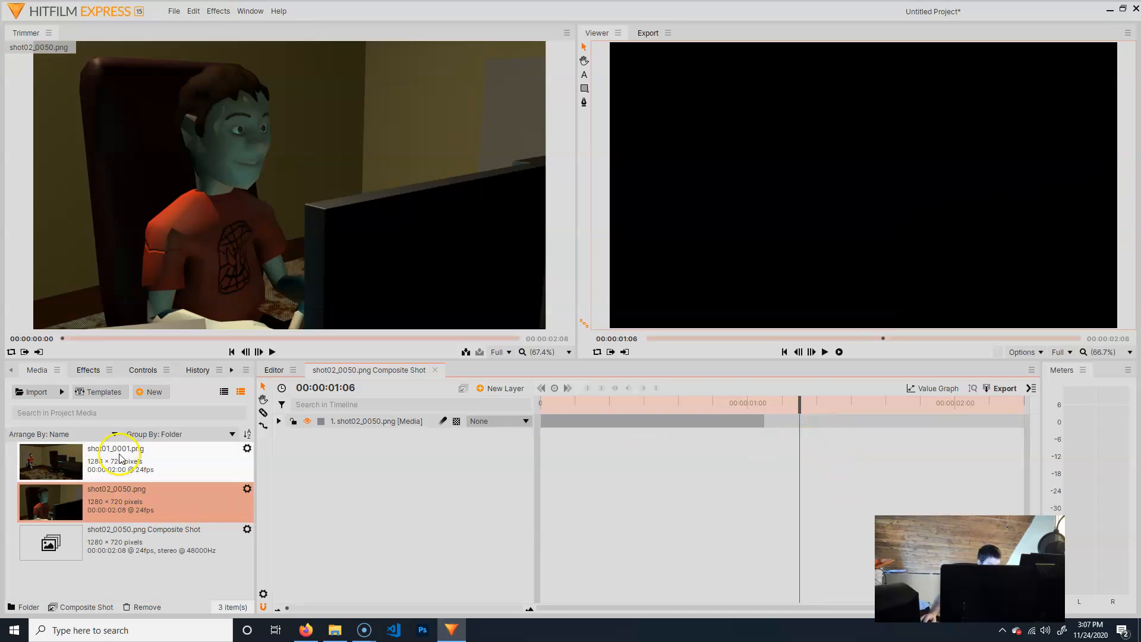
{"action": "left_click_drag", "start_coordinate": [116, 458], "coordinate": [430, 473]}
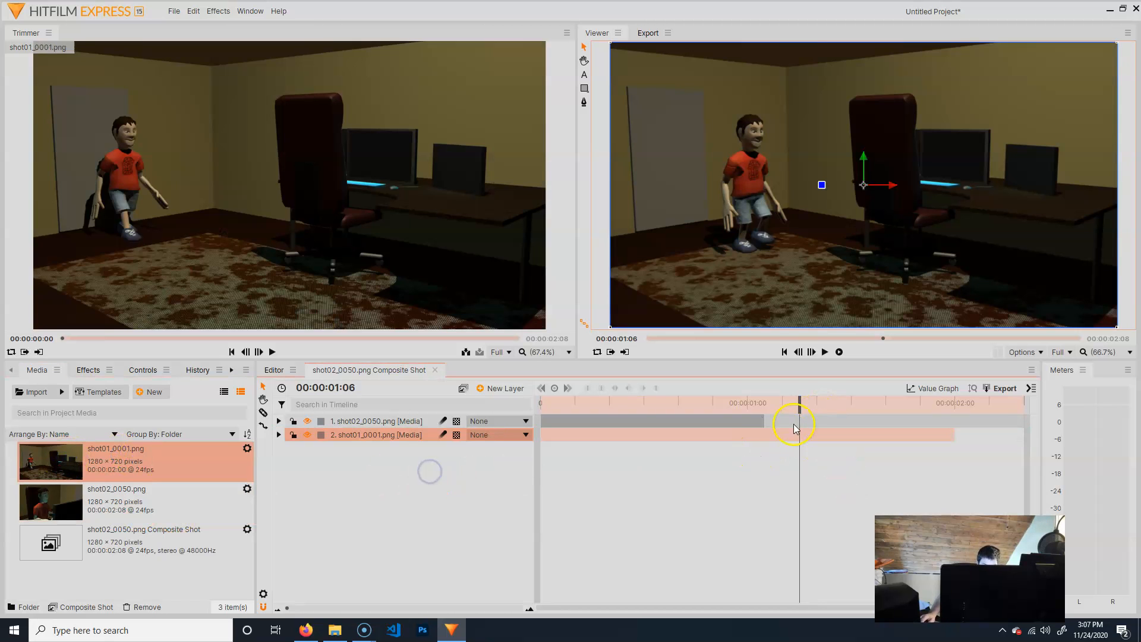
{"action": "left_click_drag", "start_coordinate": [800, 395], "coordinate": [764, 395]}
{"action": "left_click", "coordinate": [793, 438]}
{"action": "left_click", "coordinate": [713, 402]}
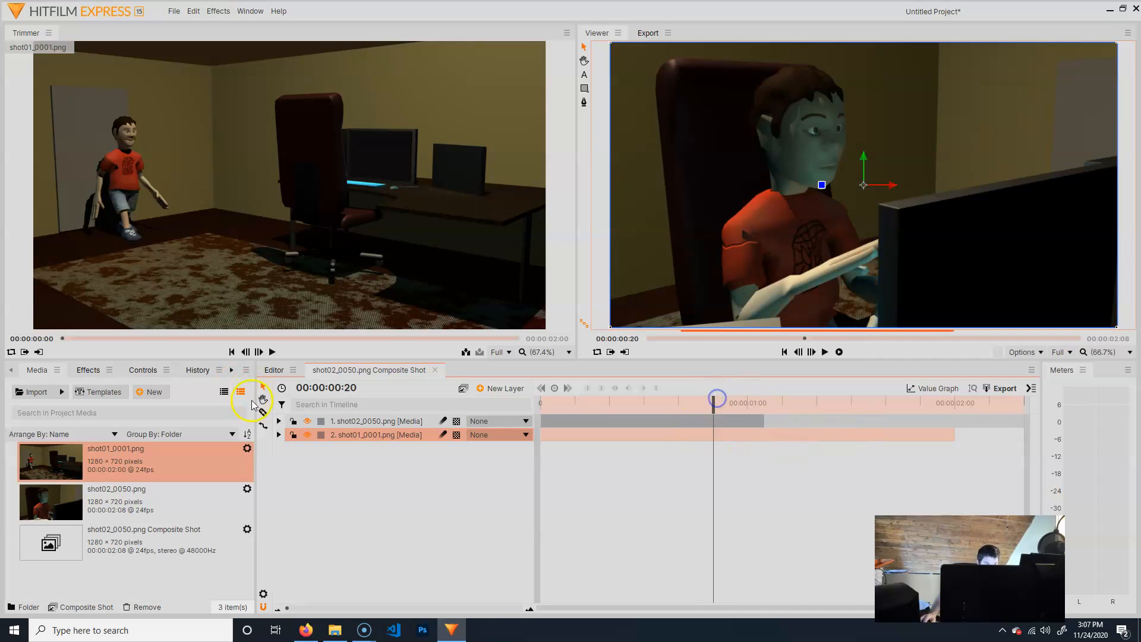
Keyframe the shot02 layer's Opacity from 100 % at 00:00:00:22 to 0 % at 00:00:01:02.
{"action": "left_click", "coordinate": [279, 420]}
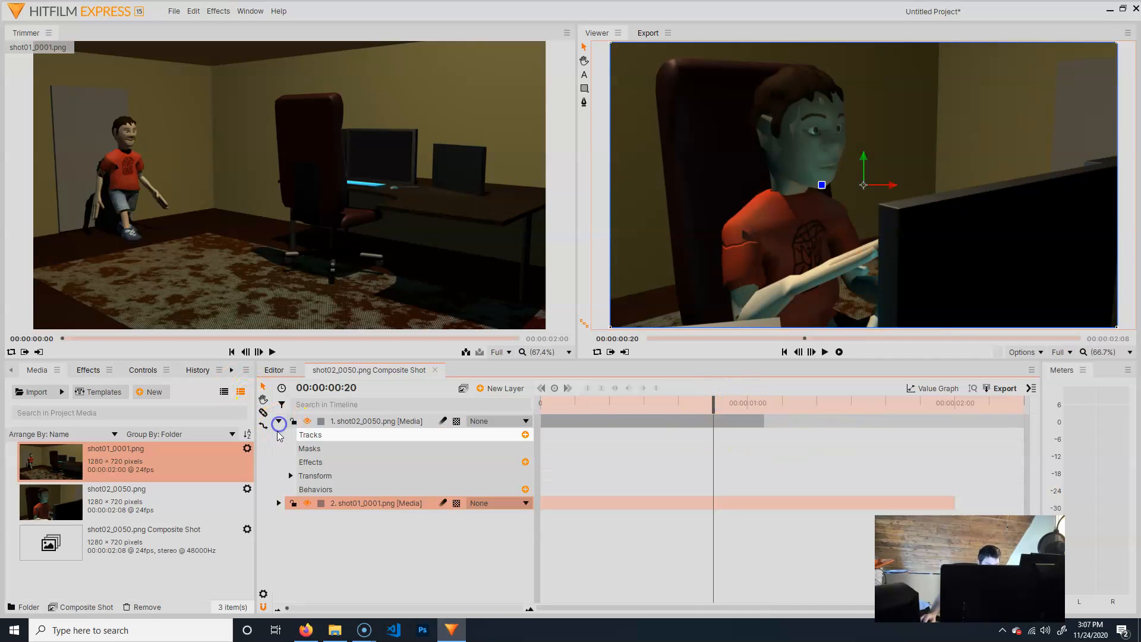
{"action": "left_click", "coordinate": [290, 475]}
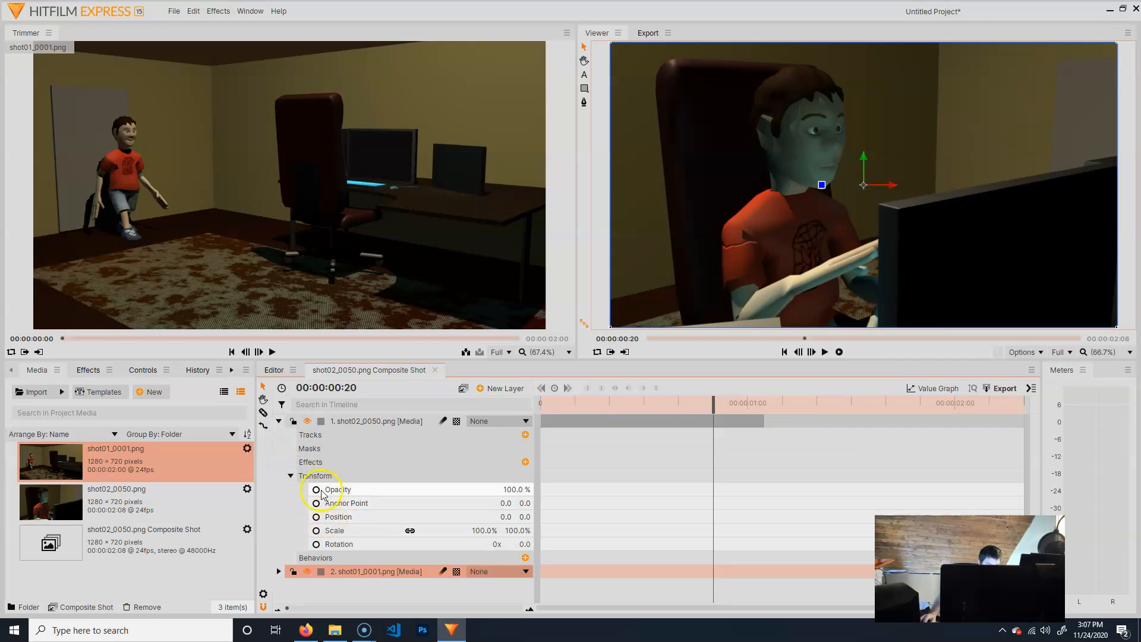
{"action": "left_click_drag", "start_coordinate": [715, 402], "coordinate": [753, 401]}
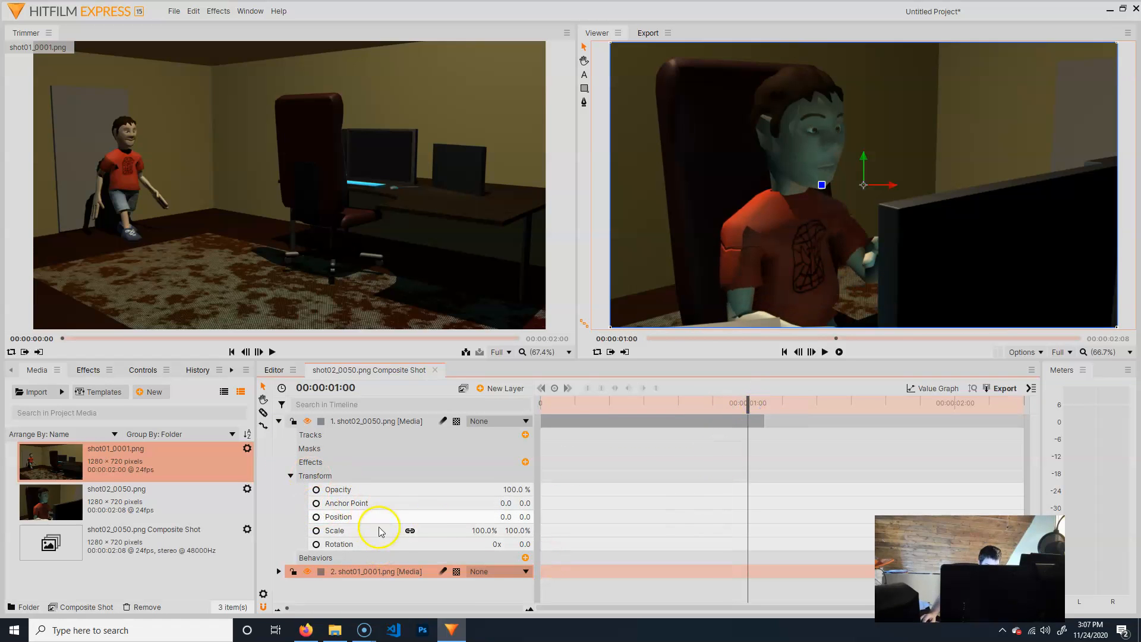
{"action": "left_click_drag", "start_coordinate": [746, 403], "coordinate": [731, 403]}
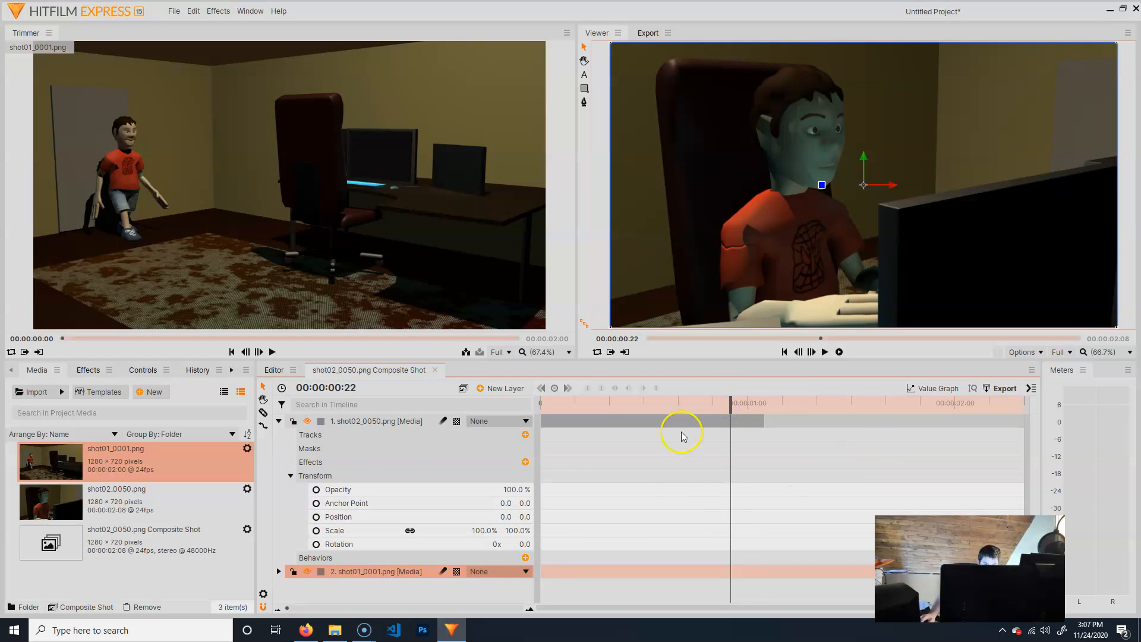
{"action": "left_click", "coordinate": [316, 489]}
{"action": "left_click_drag", "start_coordinate": [726, 402], "coordinate": [765, 403]}
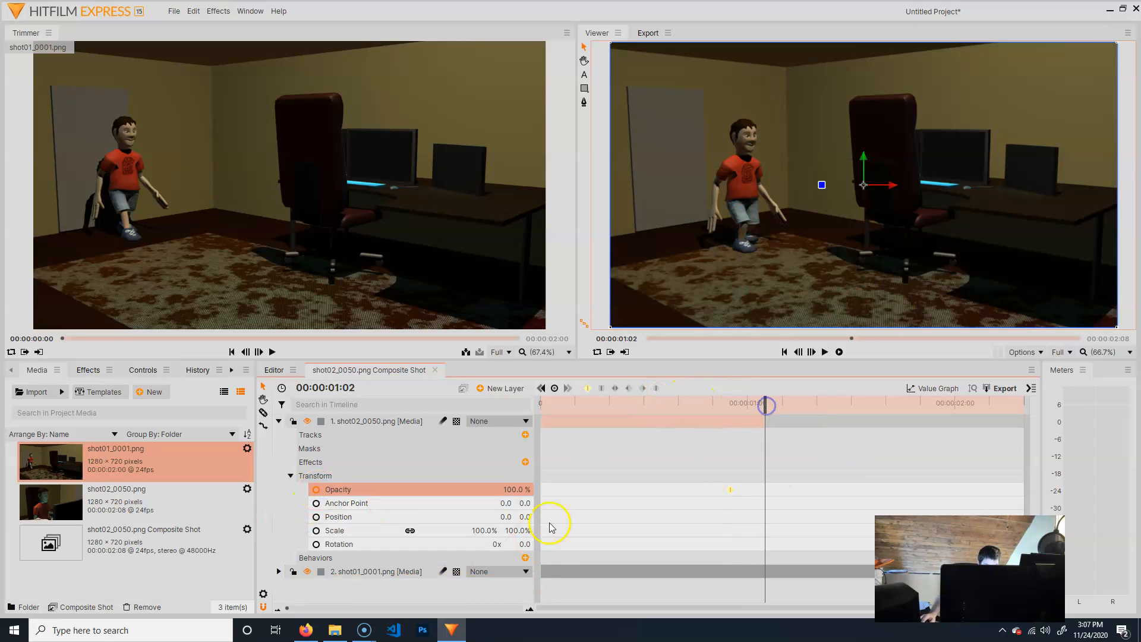
{"action": "left_click_drag", "start_coordinate": [506, 489], "coordinate": [451, 485]}
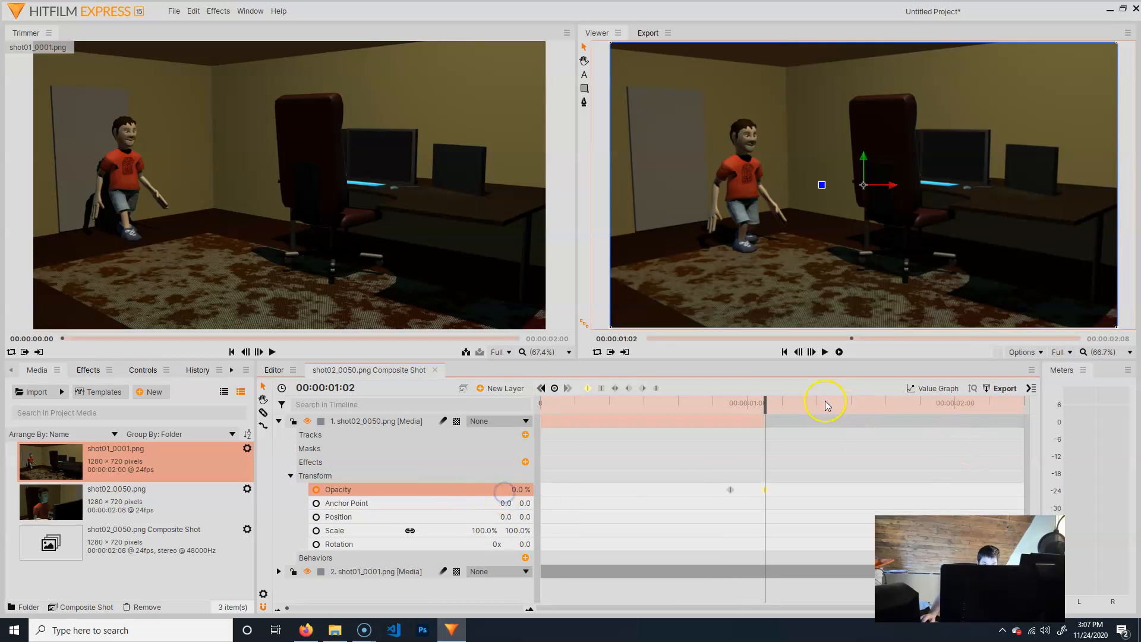
Delete both Opacity keyframes from the shot02 layer.
{"action": "mouse_move", "coordinate": [766, 407]}
{"action": "left_mouse_down"}
{"action": "mouse_move", "coordinate": [726, 405]}
{"action": "mouse_move", "coordinate": [810, 408]}
{"action": "mouse_move", "coordinate": [767, 407]}
{"action": "left_mouse_up"}
{"action": "left_click", "coordinate": [765, 487]}
{"action": "key", "text": "Delete"}
{"action": "left_click", "coordinate": [728, 489]}
{"action": "key", "text": "Delete"}
{"action": "left_click", "coordinate": [761, 427]}
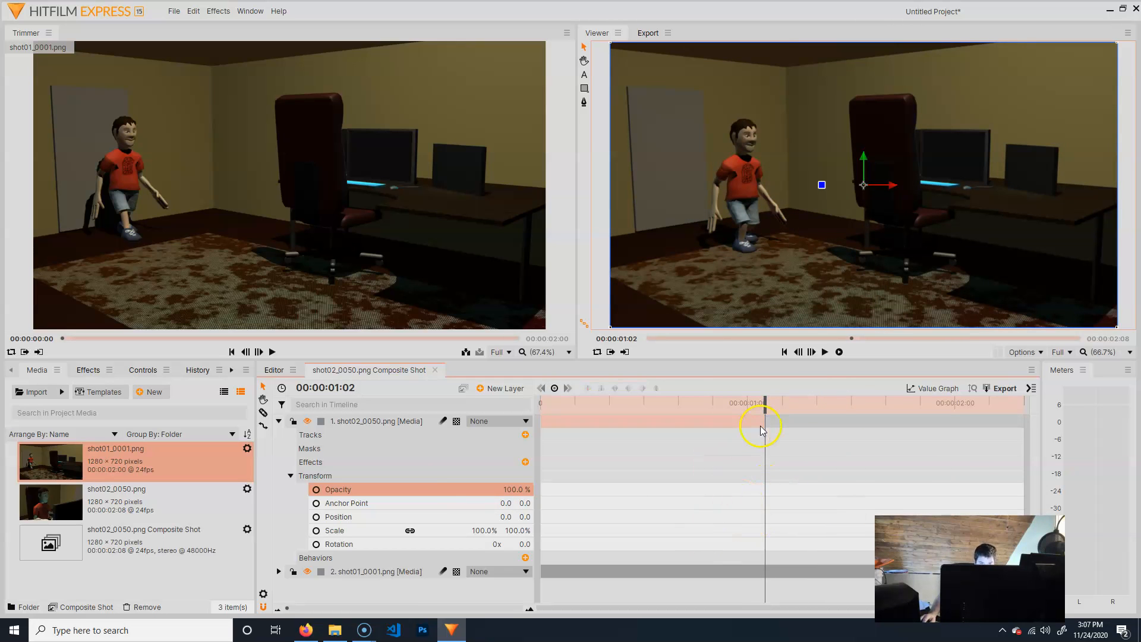
Delete the shot01 layer and extend the shot02 layer's end back to the full length of the composite shot.
{"action": "left_click", "coordinate": [625, 576]}
{"action": "key", "text": "Delete"}
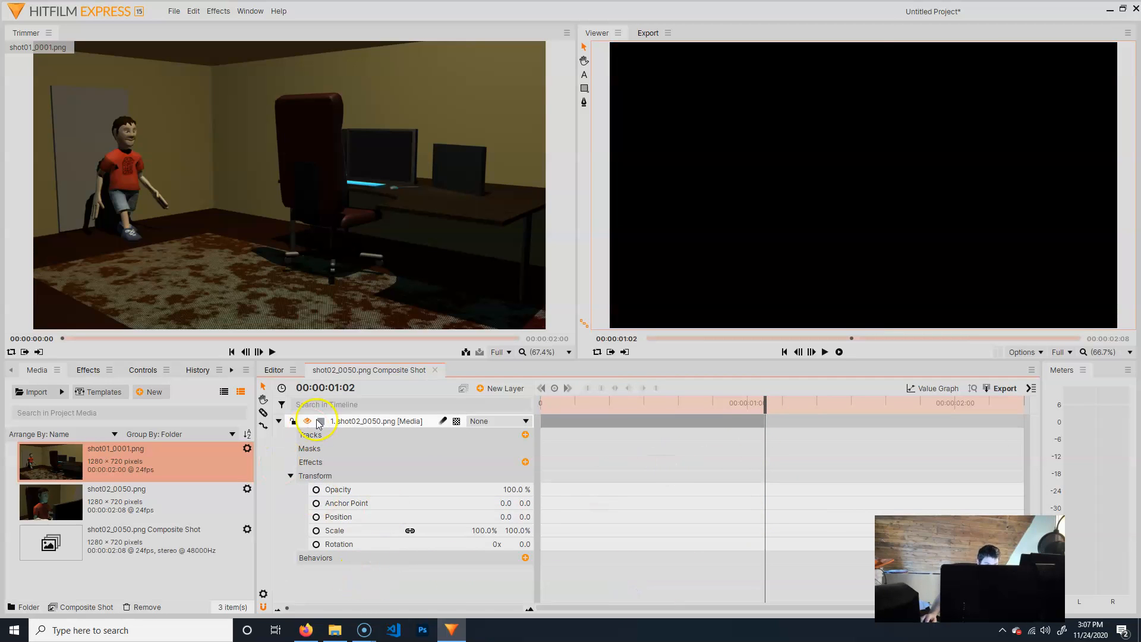
{"action": "left_click", "coordinate": [278, 420]}
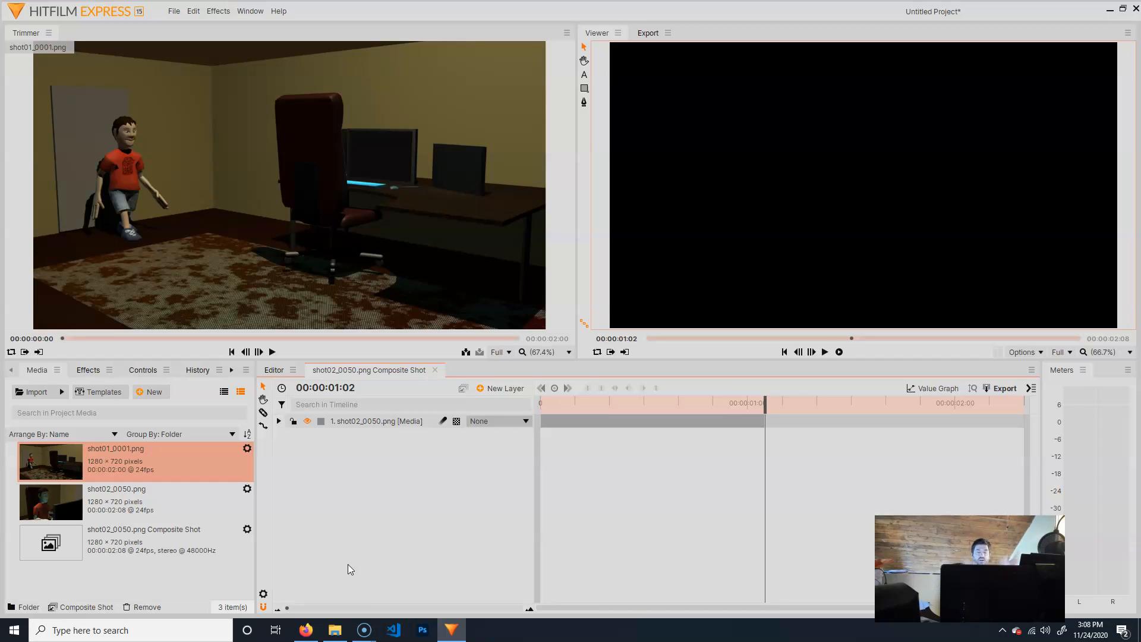
{"action": "left_click", "coordinate": [370, 380]}
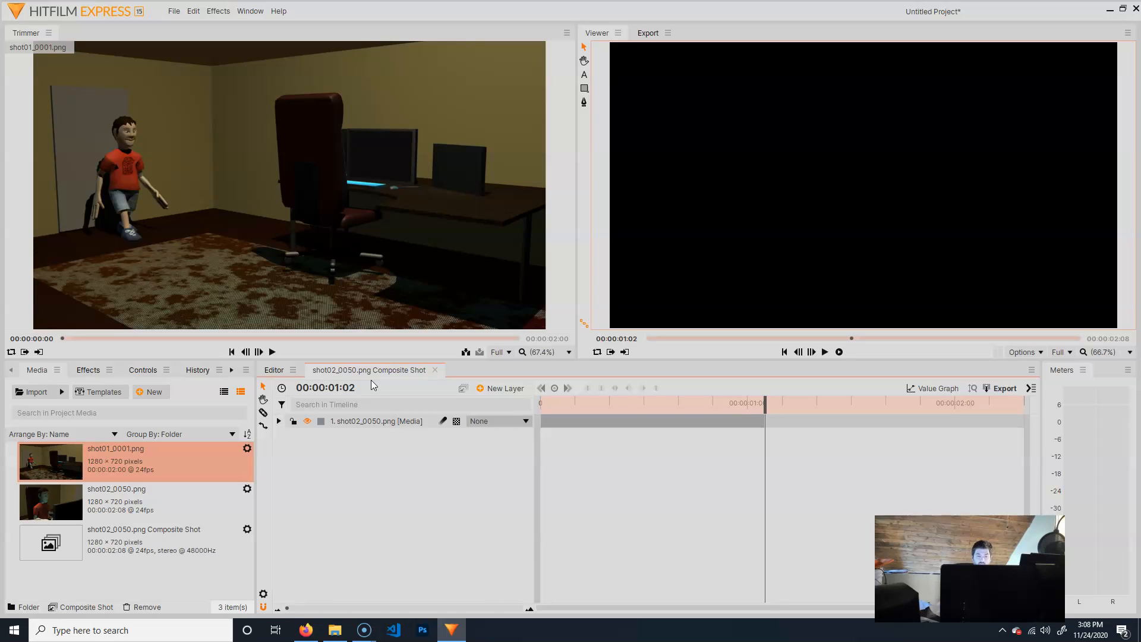
{"action": "left_click", "coordinate": [766, 422]}
Move the playhead to 00:00:00:15 and apply the Auto Levels effect to the shot02 layer in the composite shot.
{"action": "left_click", "coordinate": [782, 405]}
{"action": "left_click_drag", "start_coordinate": [782, 404], "coordinate": [670, 403]}
{"action": "left_click", "coordinate": [86, 371]}
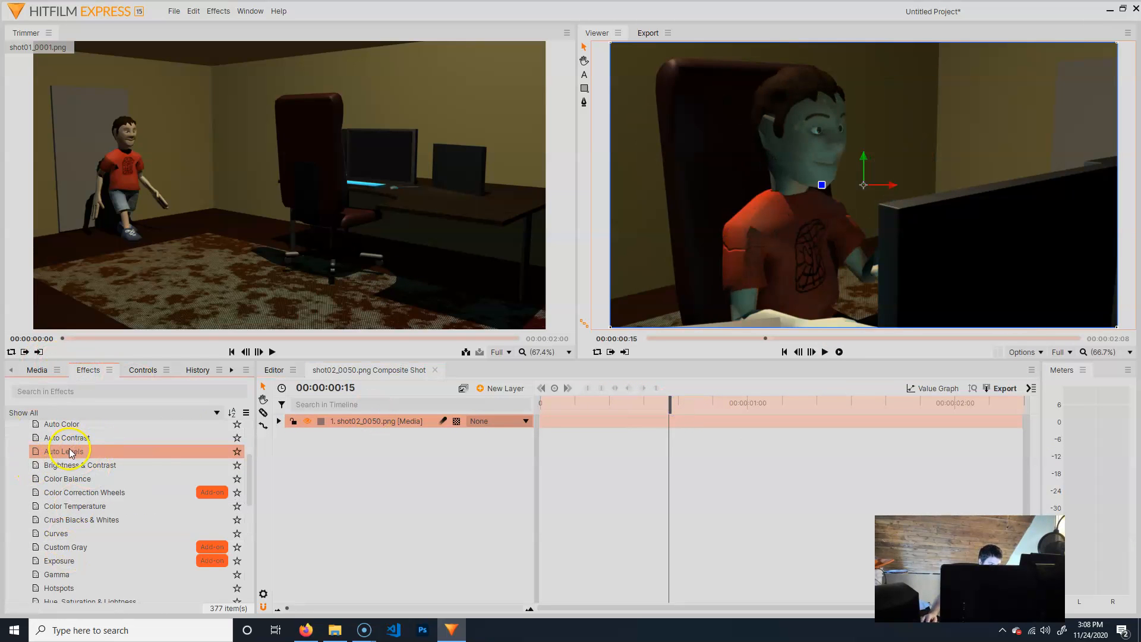
{"action": "left_click_drag", "start_coordinate": [400, 419], "coordinate": [401, 420]}
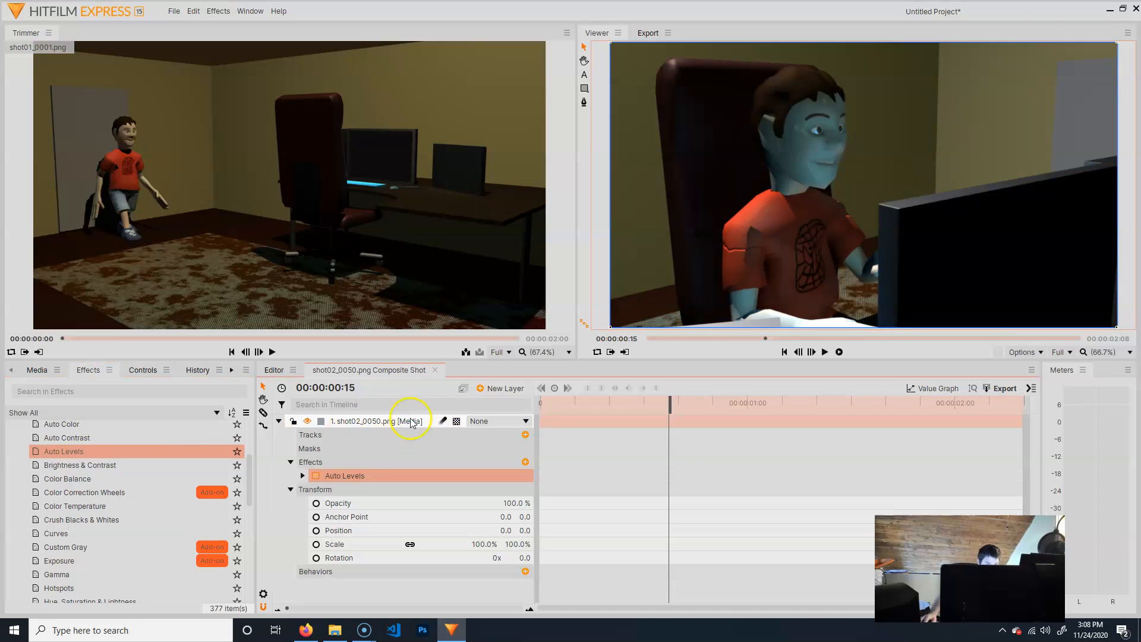
Set the shot02 layer's Auto Levels Threshold to 1.10 % and Blend with Original to 38.0 %, and check the frame at 00:00:00:10.
{"action": "left_click", "coordinate": [302, 475]}
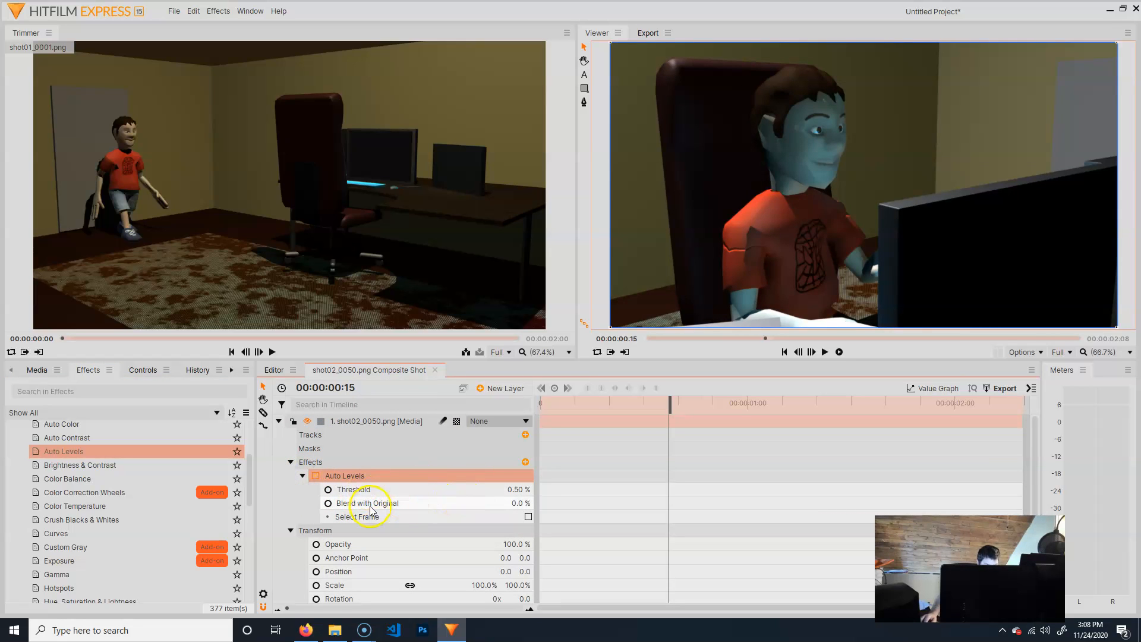
{"action": "left_click_drag", "start_coordinate": [517, 504], "coordinate": [513, 490]}
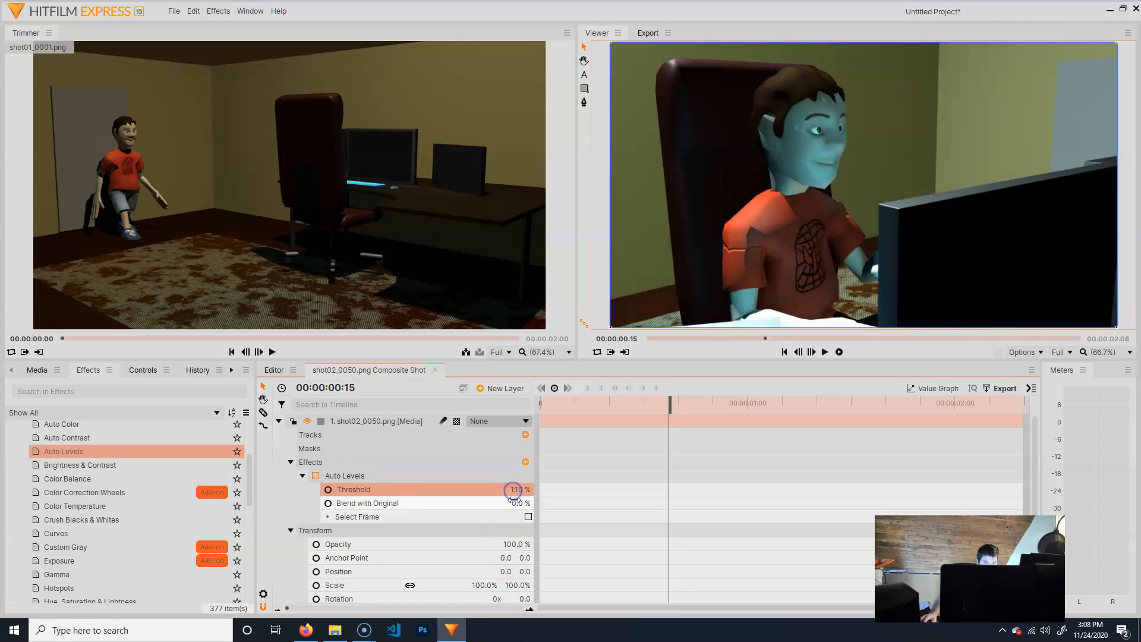
{"action": "left_click_drag", "start_coordinate": [518, 504], "coordinate": [515, 505]}
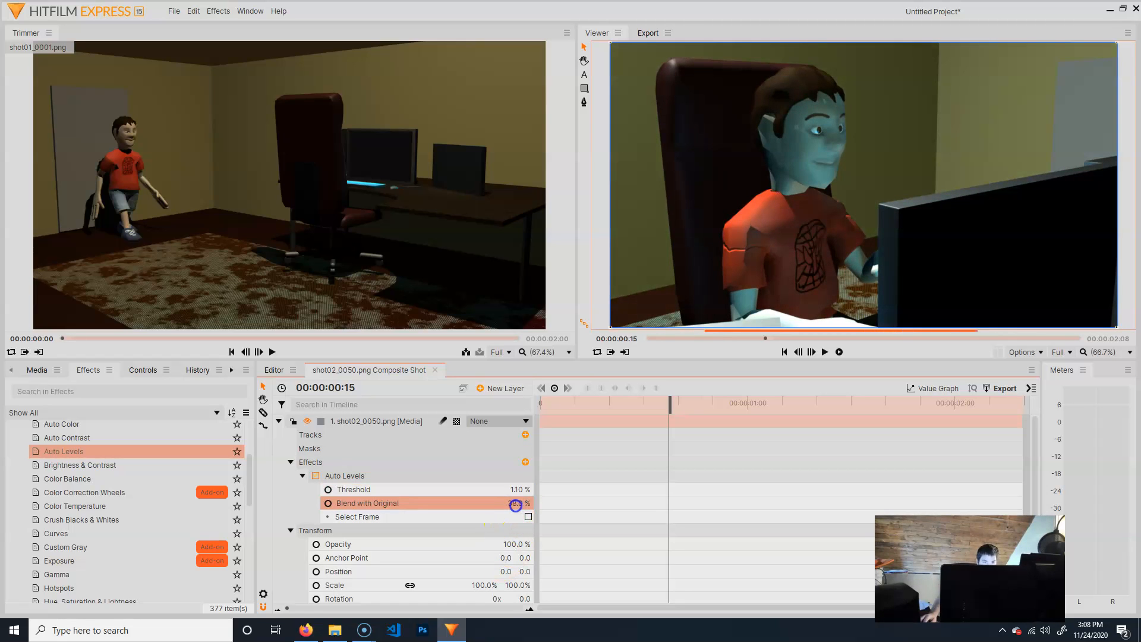
{"action": "left_click_drag", "start_coordinate": [668, 408], "coordinate": [626, 408]}
{"action": "left_click", "coordinate": [290, 462]}
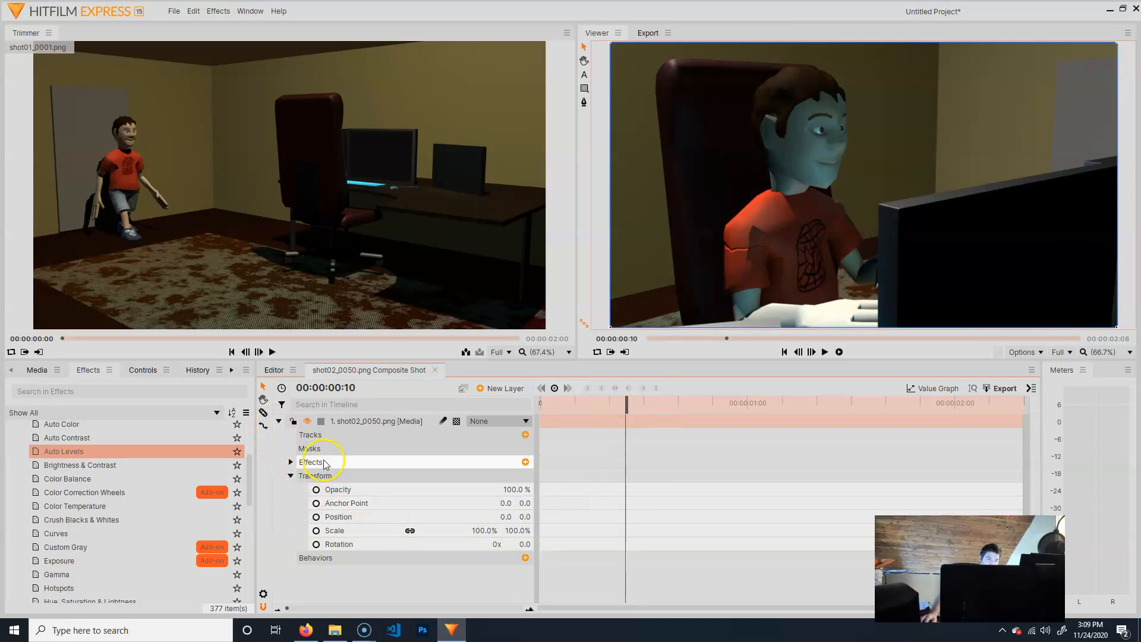
{"action": "left_click", "coordinate": [324, 462]}
{"action": "left_click", "coordinate": [289, 461]}
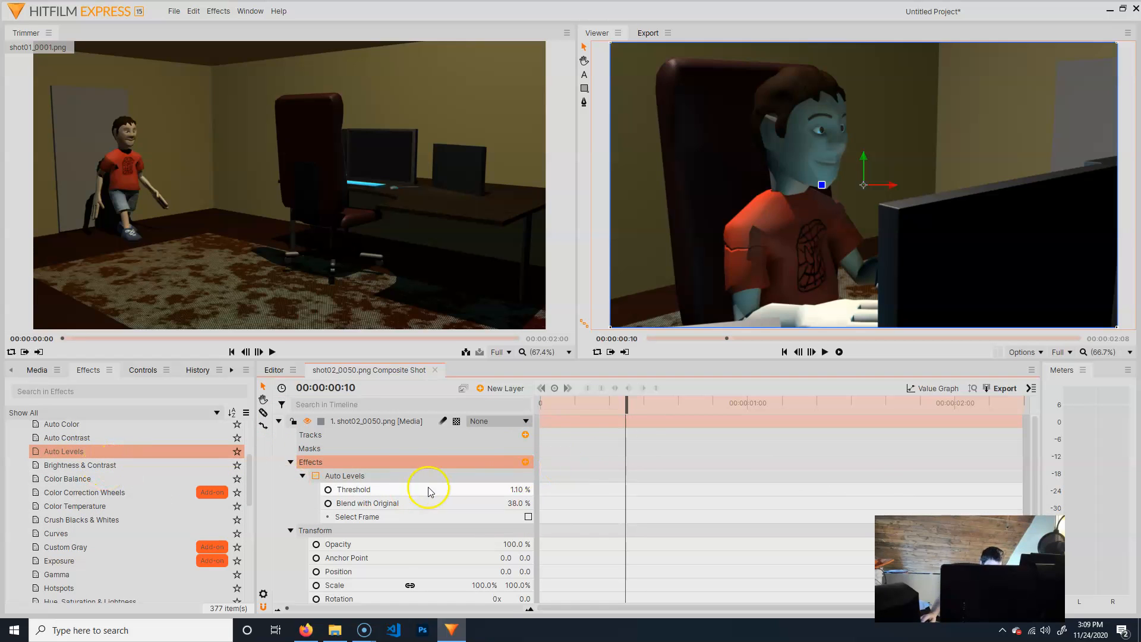
Try out a second Auto Levels effect on the shot02 layer and delete it.
{"action": "left_click_drag", "start_coordinate": [66, 451], "coordinate": [327, 533]}
{"action": "left_click", "coordinate": [303, 476]}
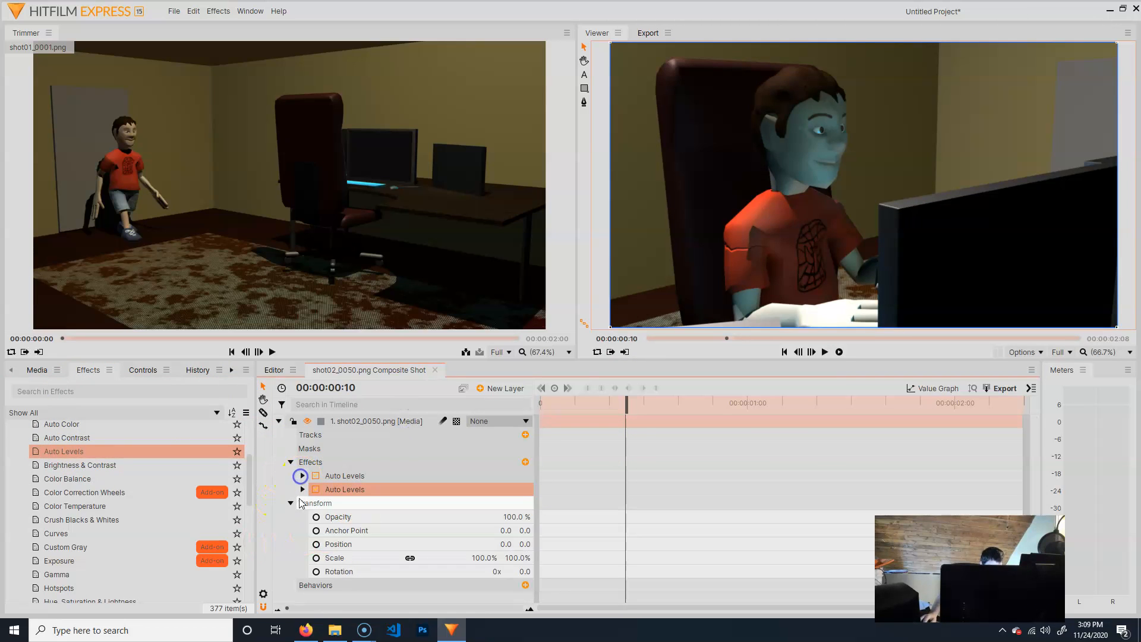
{"action": "left_click", "coordinate": [303, 490]}
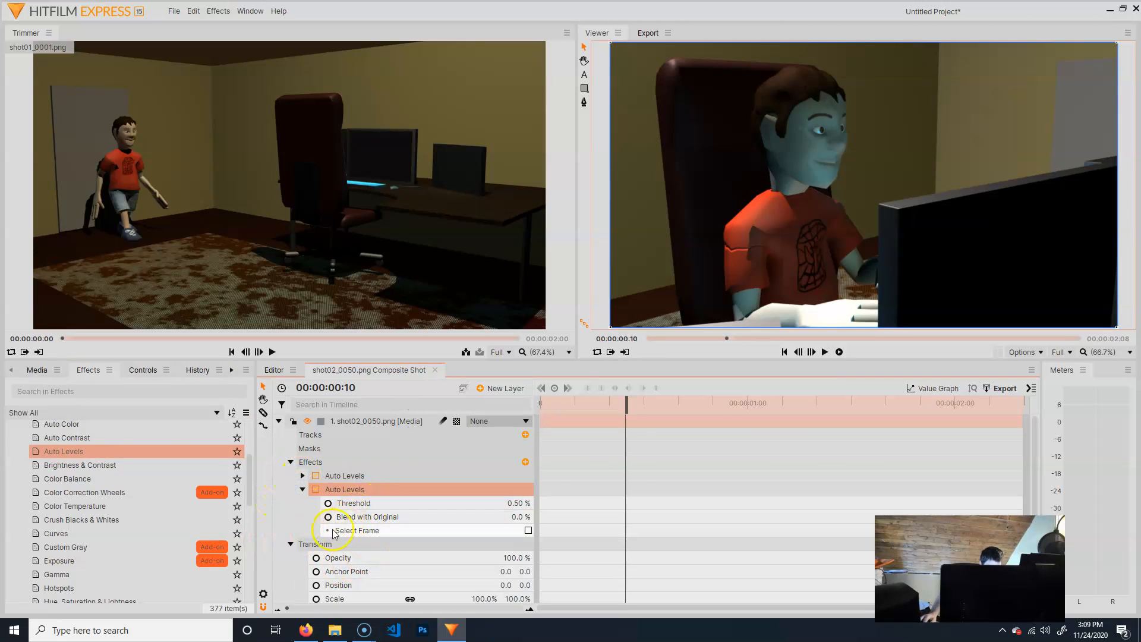
{"action": "left_click_drag", "start_coordinate": [521, 505], "coordinate": [520, 505]}
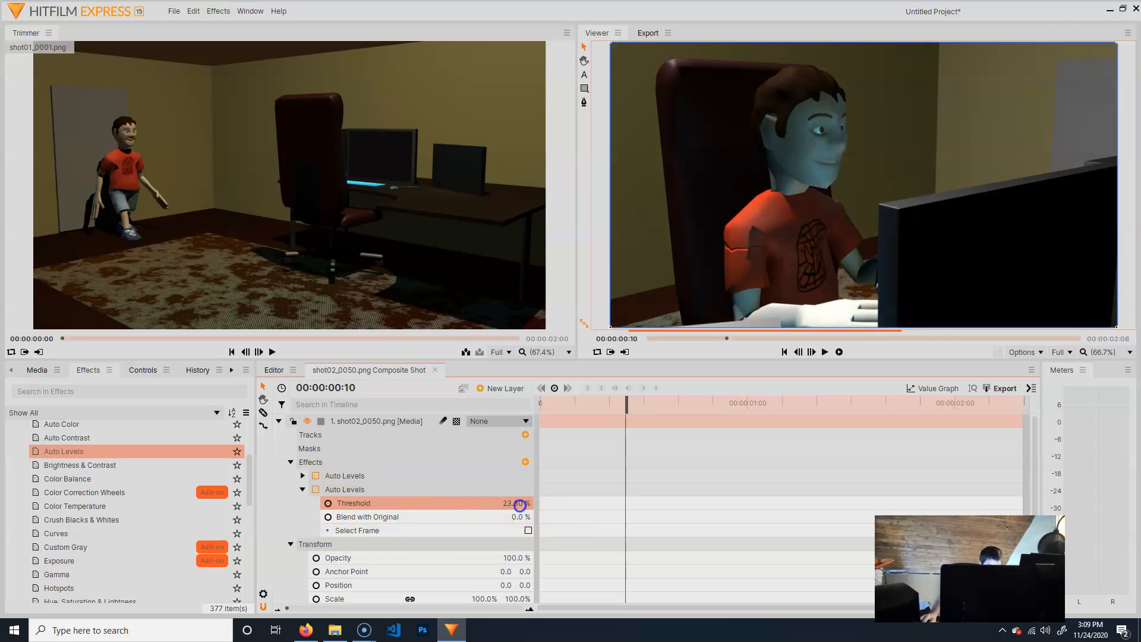
{"action": "key", "text": "ctrl+z"}
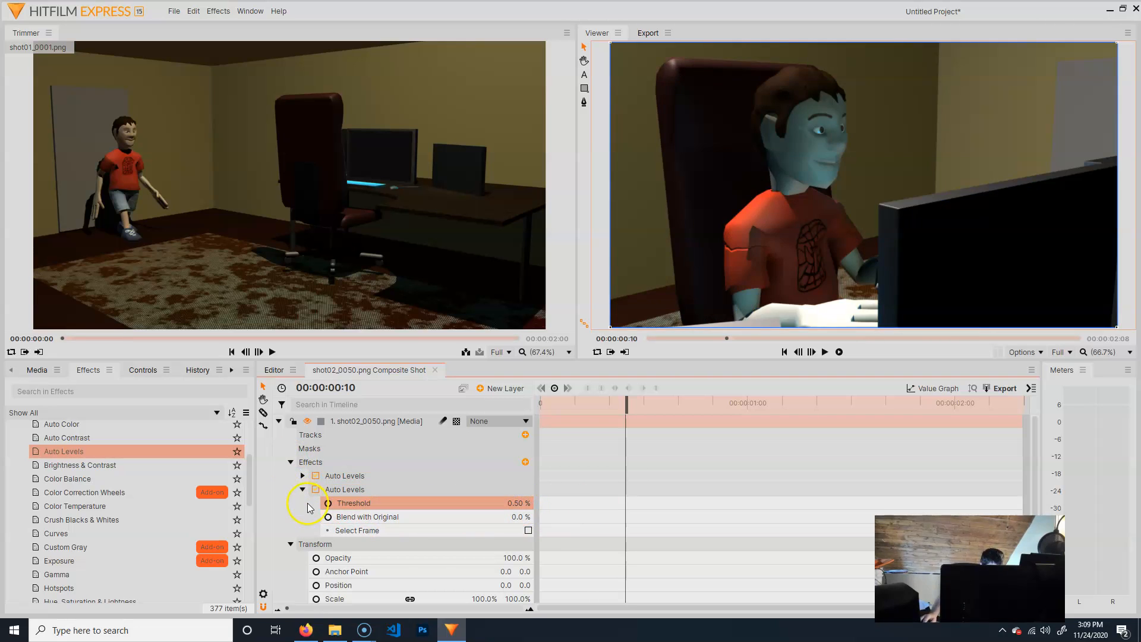
{"action": "left_click", "coordinate": [341, 491]}
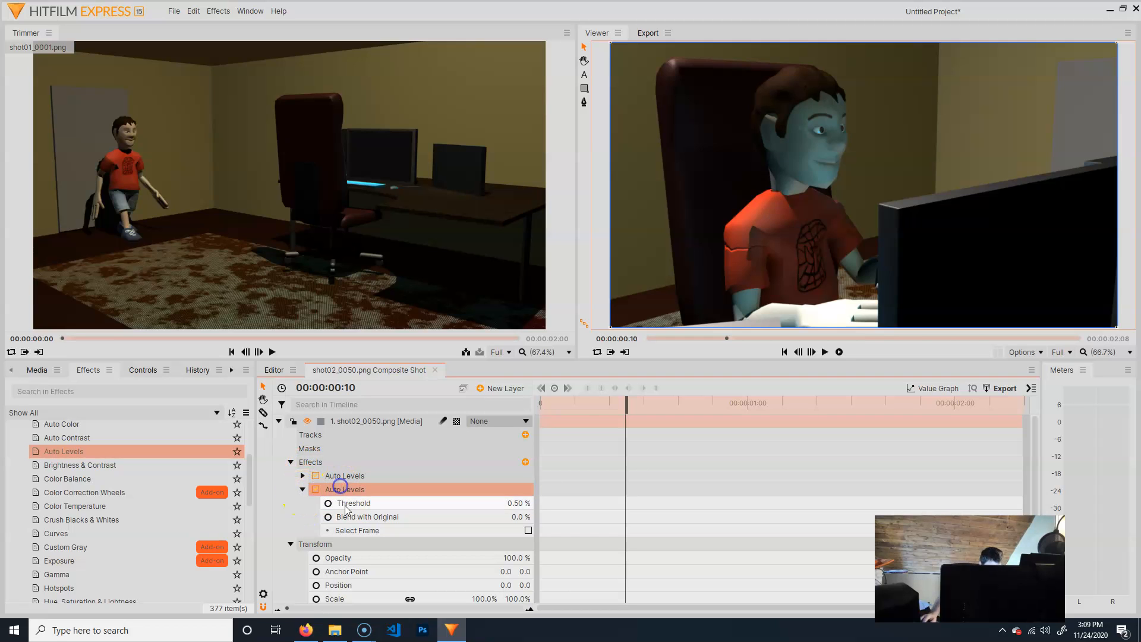
{"action": "key", "text": "Delete"}
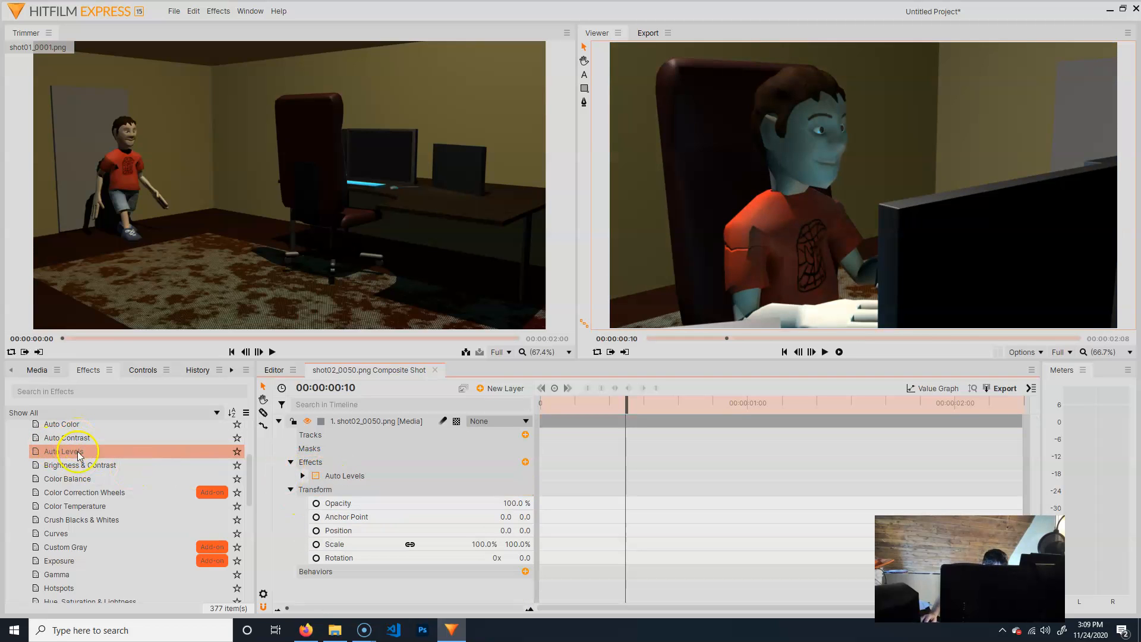
Apply the Brightness & Contrast effect to the shot02 layer and expand its settings.
{"action": "left_click", "coordinate": [76, 465]}
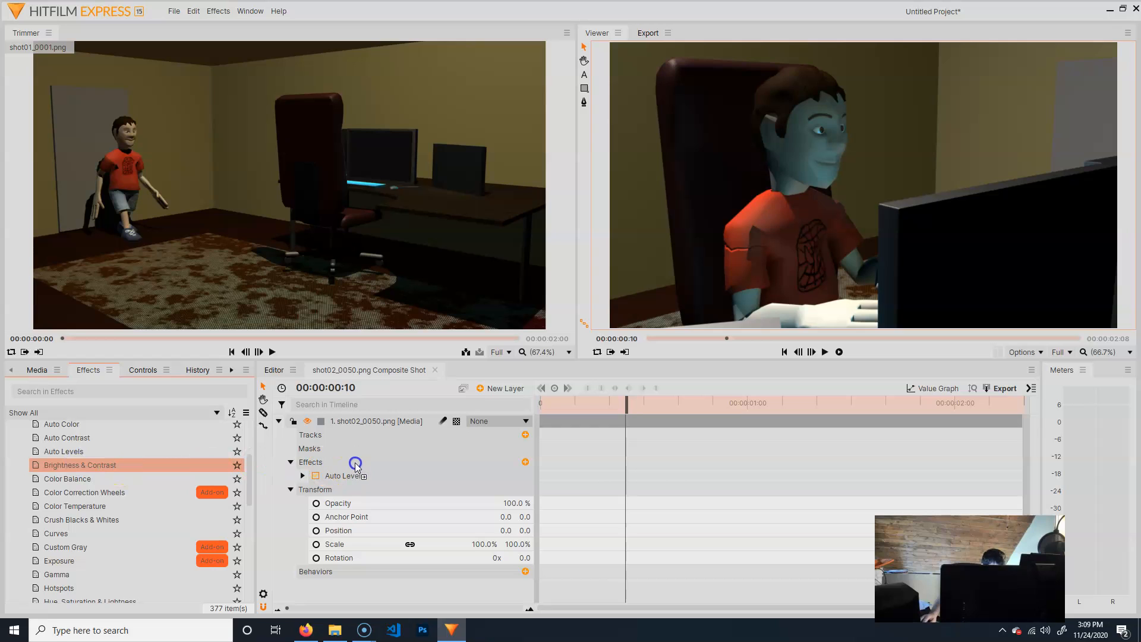
{"action": "left_click_drag", "start_coordinate": [356, 467], "coordinate": [355, 464]}
{"action": "left_click", "coordinate": [302, 489]}
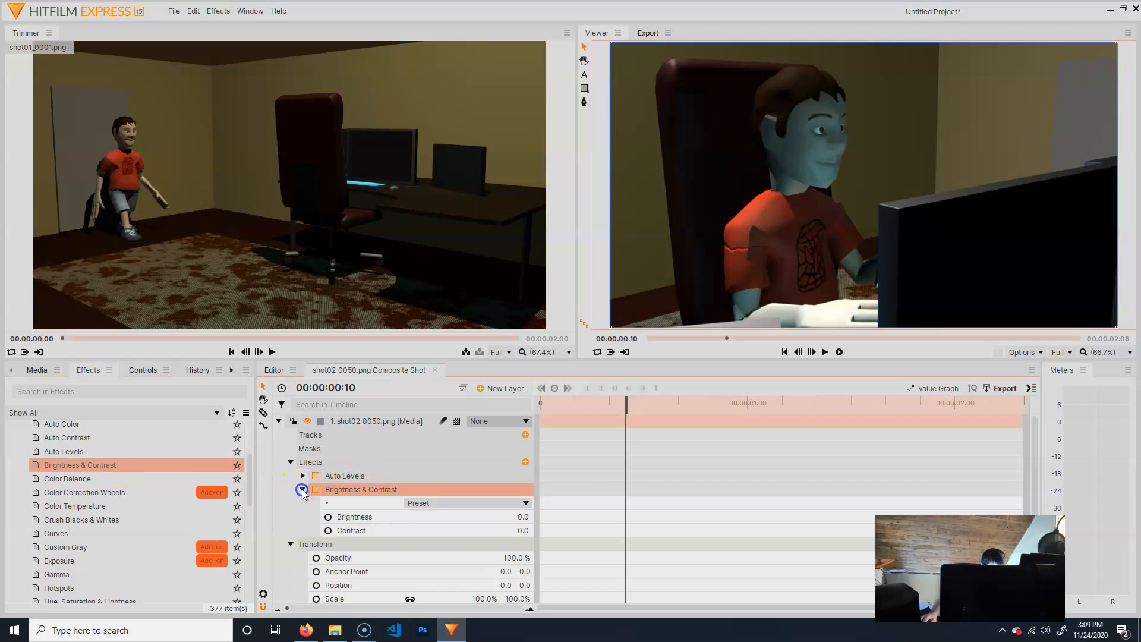
{"action": "left_click_drag", "start_coordinate": [522, 517], "coordinate": [473, 521]}
Set a first Brightness keyframe of 0.0 at 00:00:00:06 in the Brightness & Contrast effect.
{"action": "left_click_drag", "start_coordinate": [632, 412], "coordinate": [591, 411]}
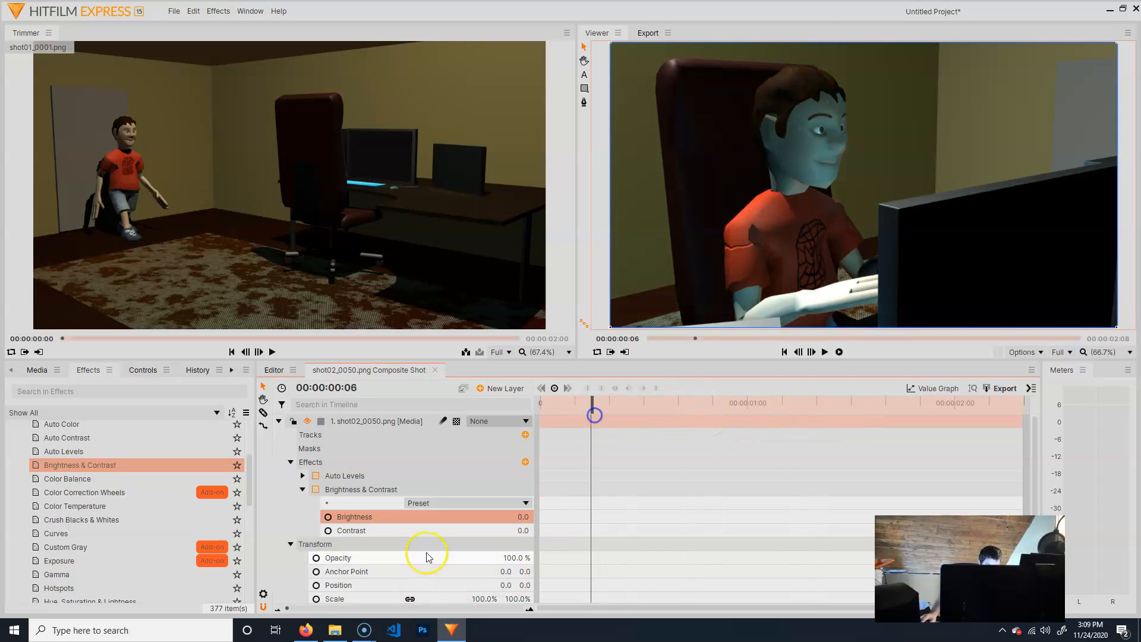
{"action": "left_click", "coordinate": [300, 478]}
{"action": "left_click", "coordinate": [300, 478]}
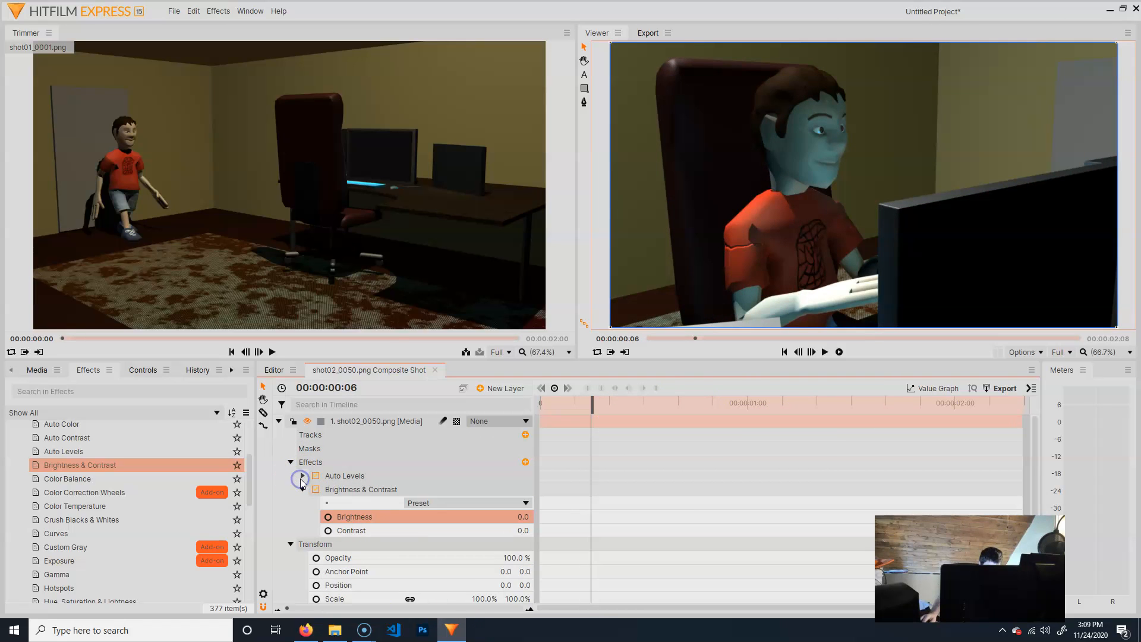
{"action": "left_click", "coordinate": [300, 479]}
{"action": "left_click", "coordinate": [302, 477]}
{"action": "left_click", "coordinate": [329, 517]}
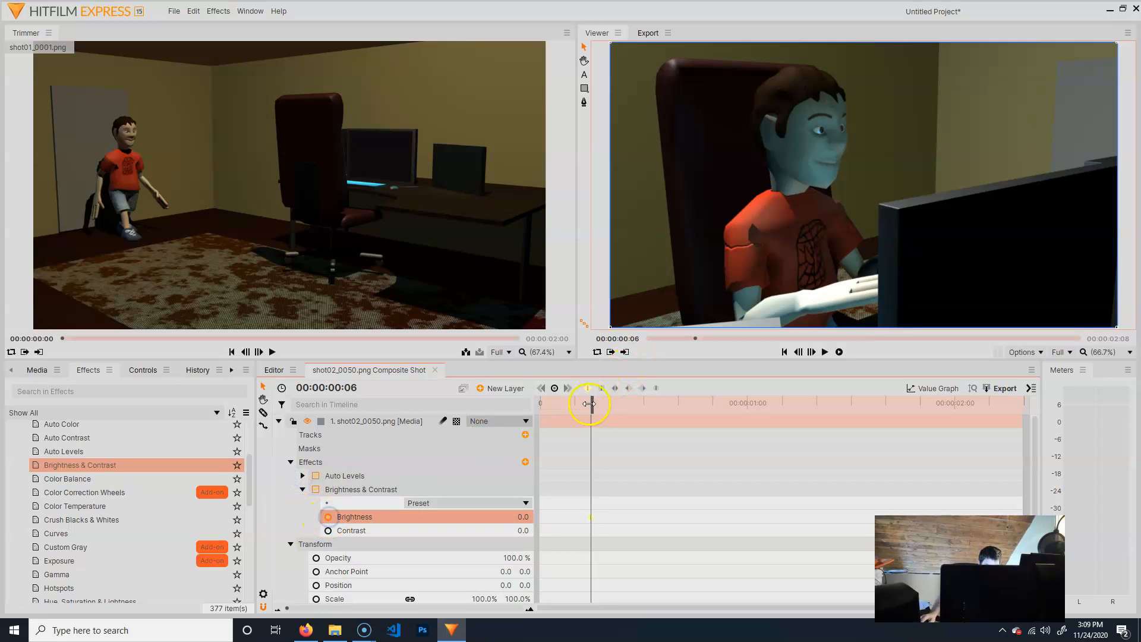
Keyframe Brightness to -48.0 at 00:00:00:08 and to 15.0 at 00:00:00:10.
{"action": "left_click_drag", "start_coordinate": [595, 411], "coordinate": [608, 411]}
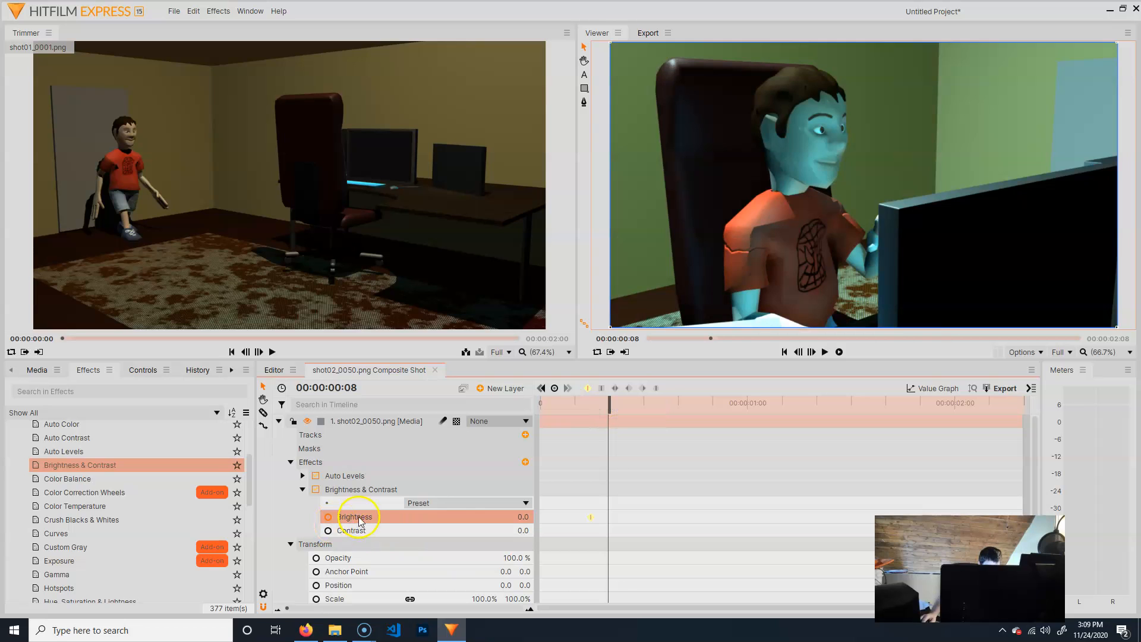
{"action": "left_click_drag", "start_coordinate": [519, 516], "coordinate": [506, 516]}
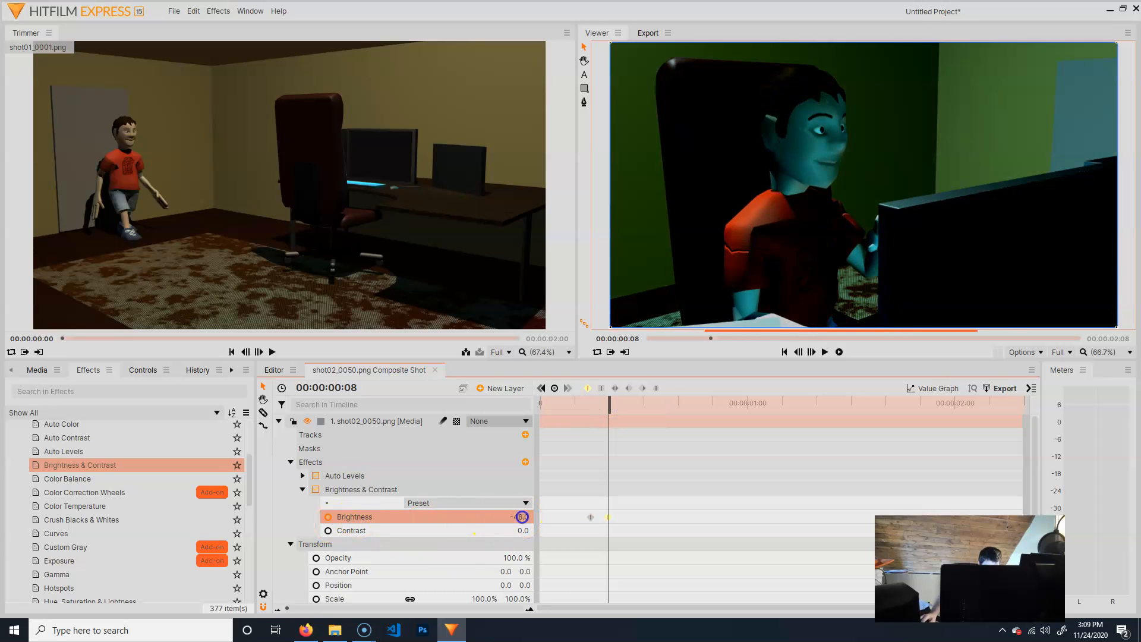
{"action": "left_click_drag", "start_coordinate": [613, 404], "coordinate": [635, 417]}
{"action": "left_click", "coordinate": [500, 517]}
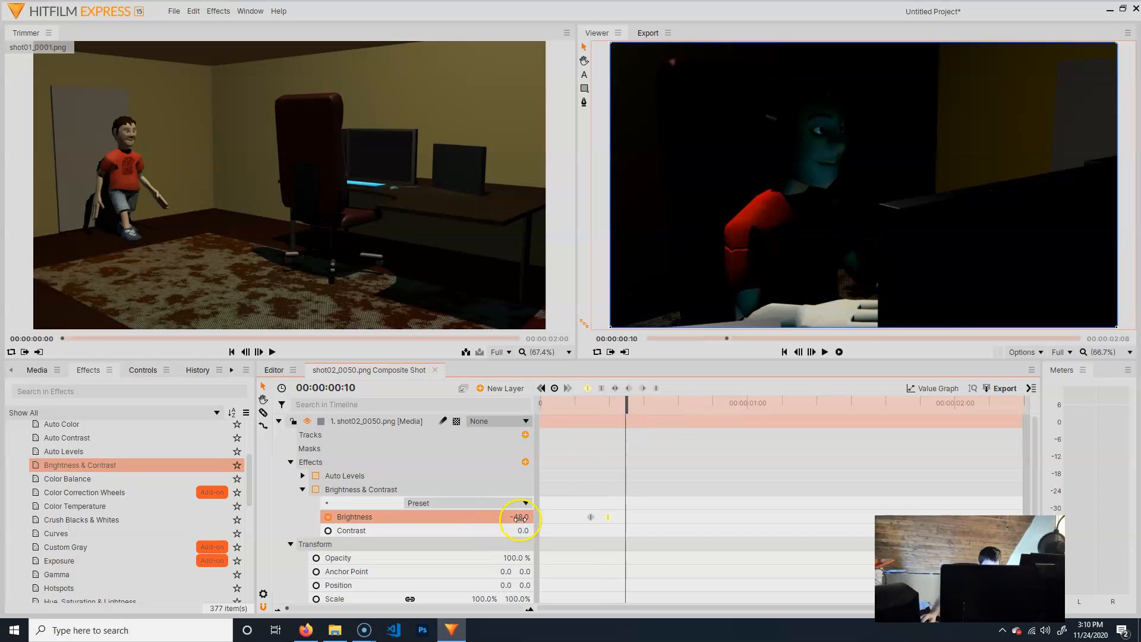
{"action": "left_click_drag", "start_coordinate": [521, 520], "coordinate": [520, 520]}
Keyframe Brightness to -9.0 at 00:00:00:14, add further flicker keyframes at 00:00:00:16 and a few frames after it, and return to 00:00:00:00.
{"action": "left_click", "coordinate": [660, 402]}
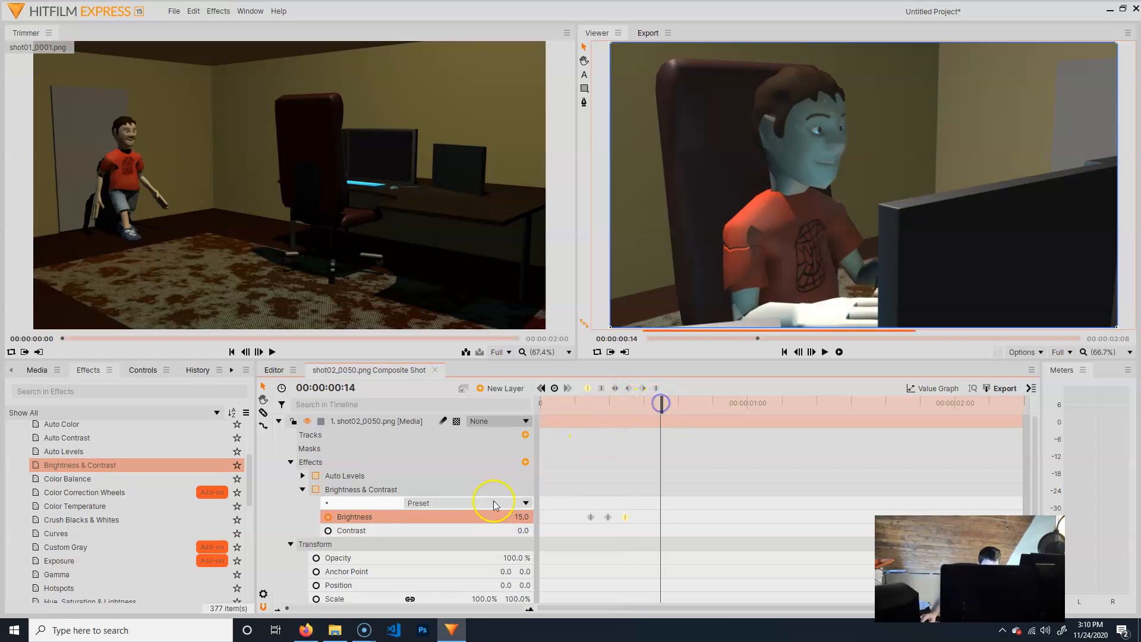
{"action": "left_click_drag", "start_coordinate": [521, 517], "coordinate": [522, 517]}
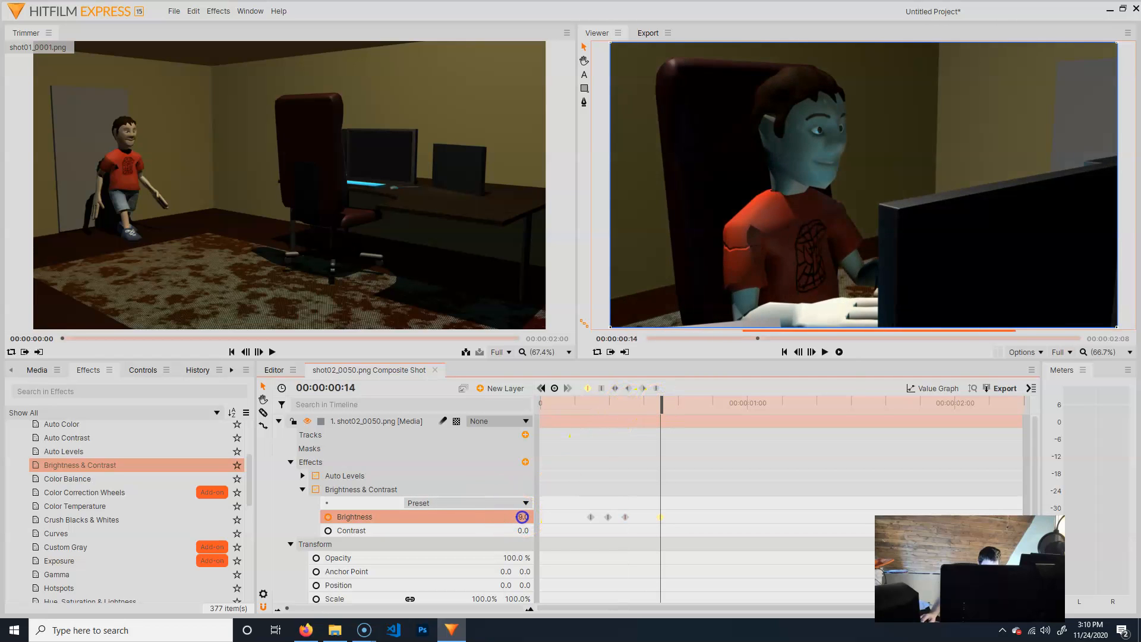
{"action": "left_click", "coordinate": [682, 404]}
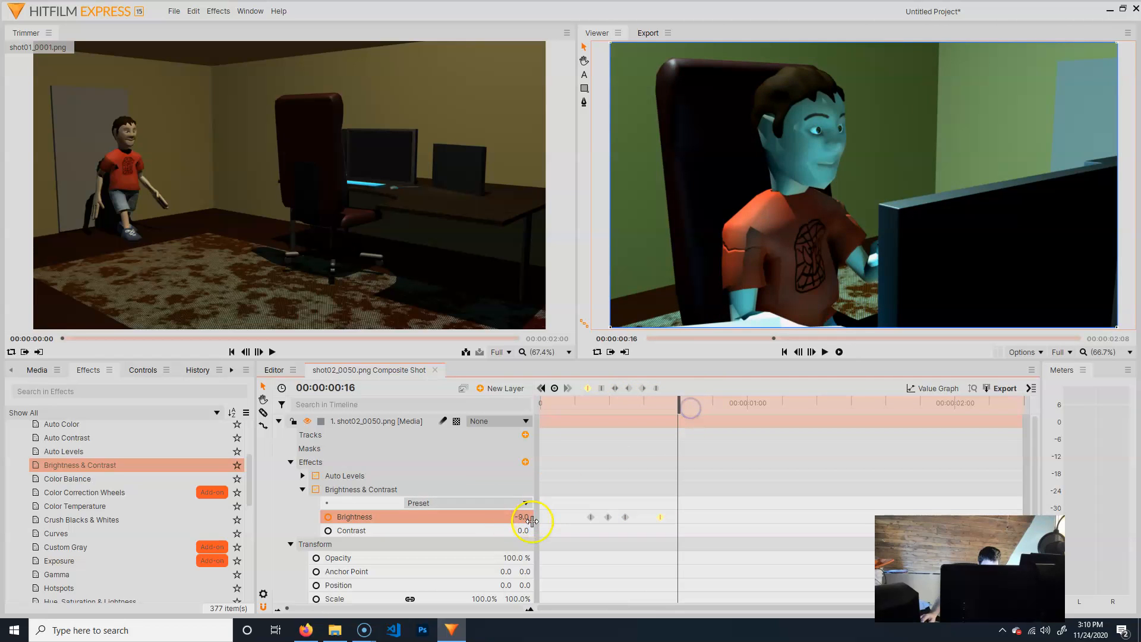
{"action": "left_click_drag", "start_coordinate": [527, 520], "coordinate": [522, 520]}
{"action": "left_click", "coordinate": [712, 409]}
{"action": "left_click_drag", "start_coordinate": [714, 404], "coordinate": [438, 454]}
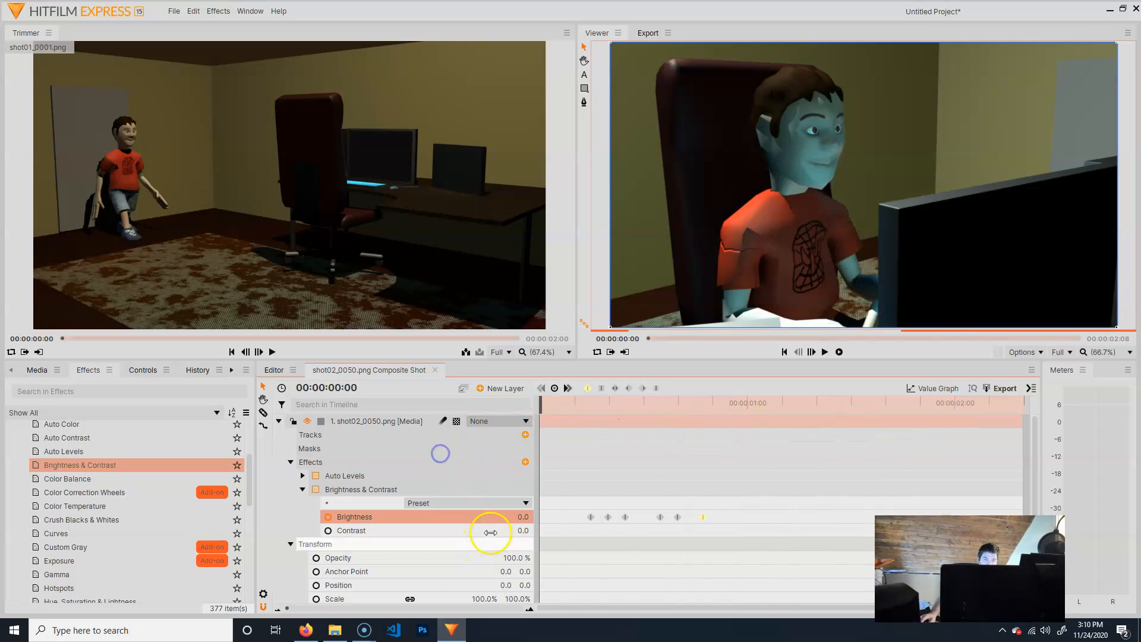
Close the shot02 composite shot timeline and move the Editor playhead to 00:00:02:17.
{"action": "left_click", "coordinate": [300, 488]}
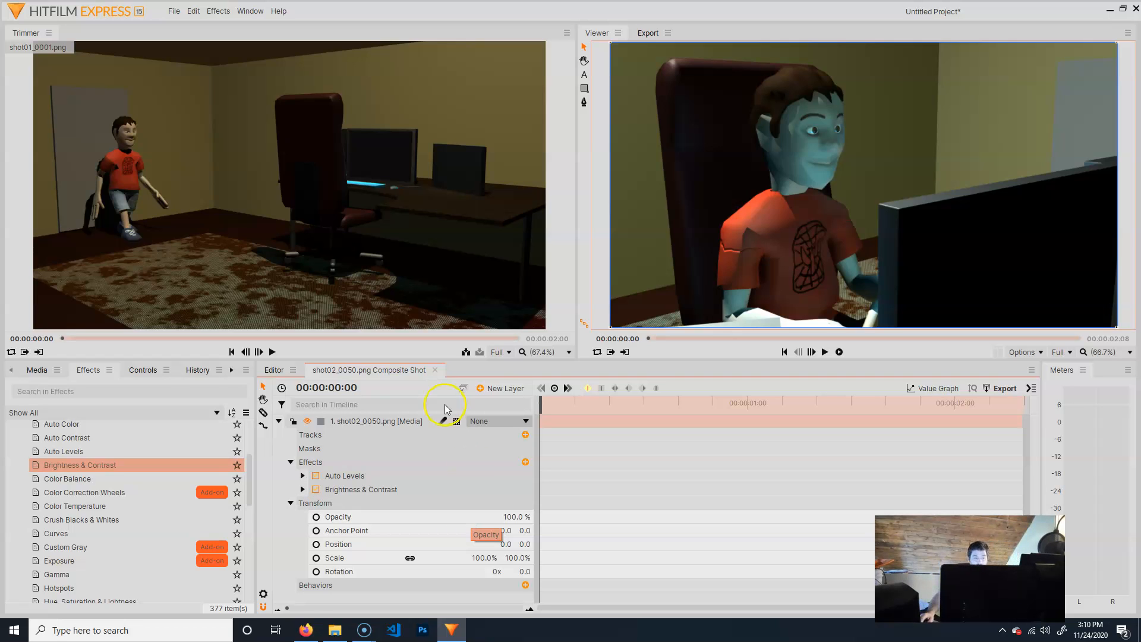
{"action": "left_click", "coordinate": [434, 369]}
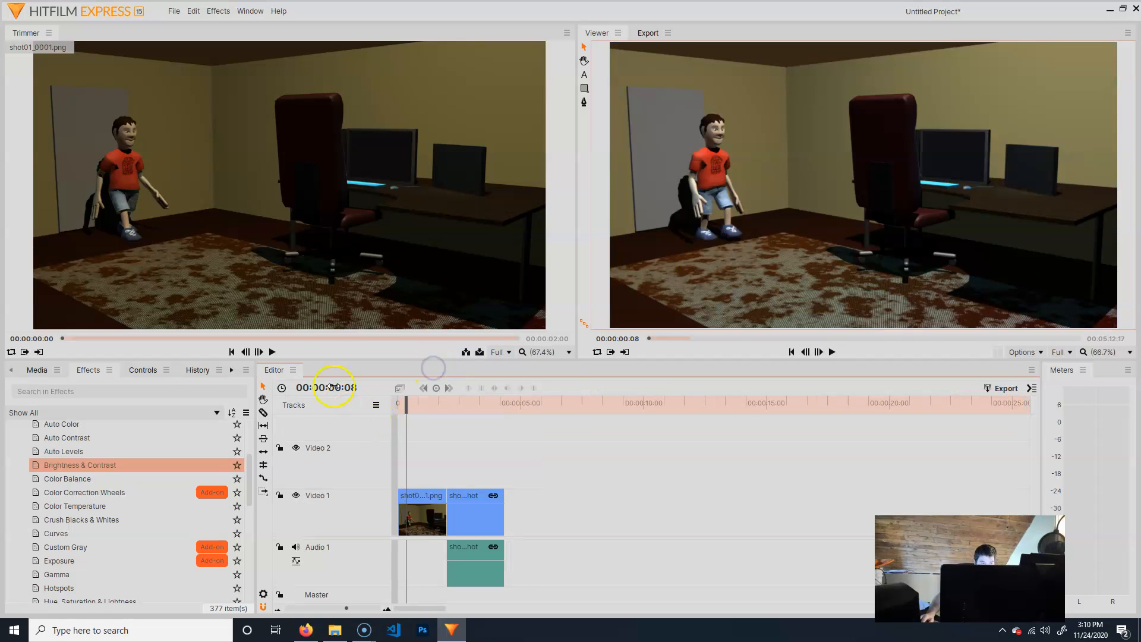
{"action": "left_click_drag", "start_coordinate": [429, 402], "coordinate": [465, 453]}
Unlink the audio of the shot02 composite shot clip from its video.
{"action": "left_click", "coordinate": [470, 515]}
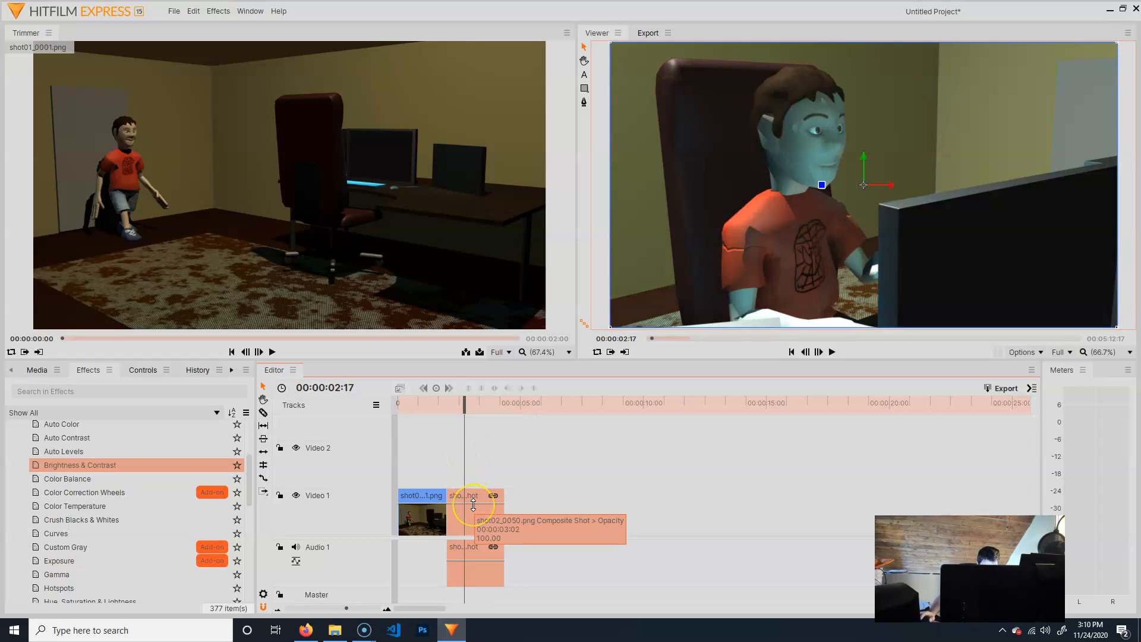
{"action": "left_click", "coordinate": [445, 491]}
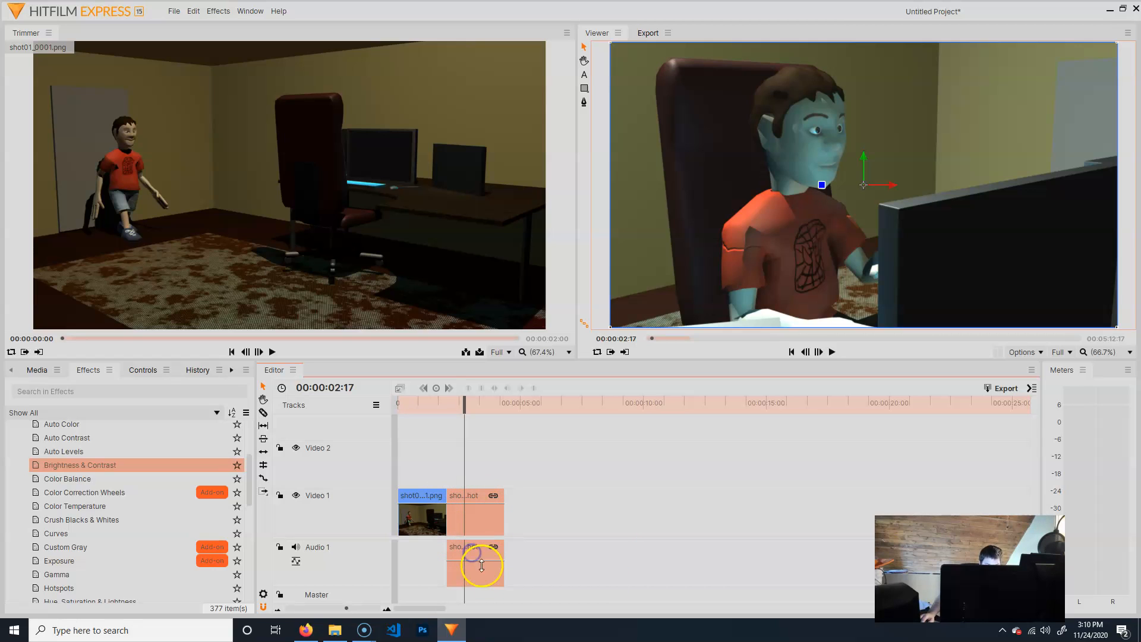
{"action": "left_click", "coordinate": [493, 547]}
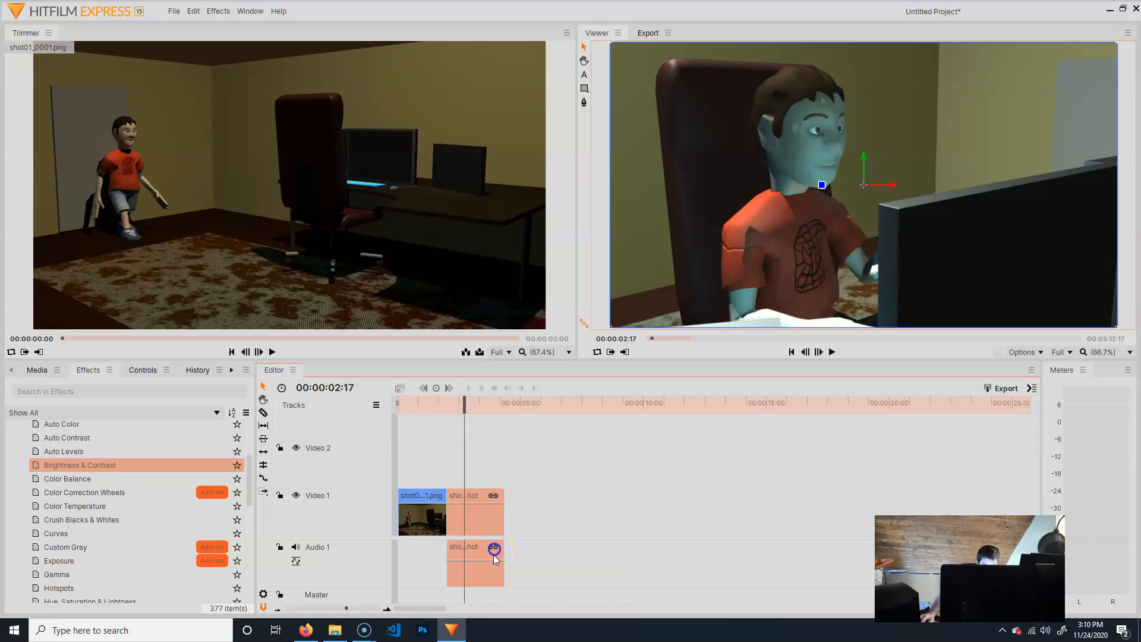
{"action": "right_click", "coordinate": [493, 546]}
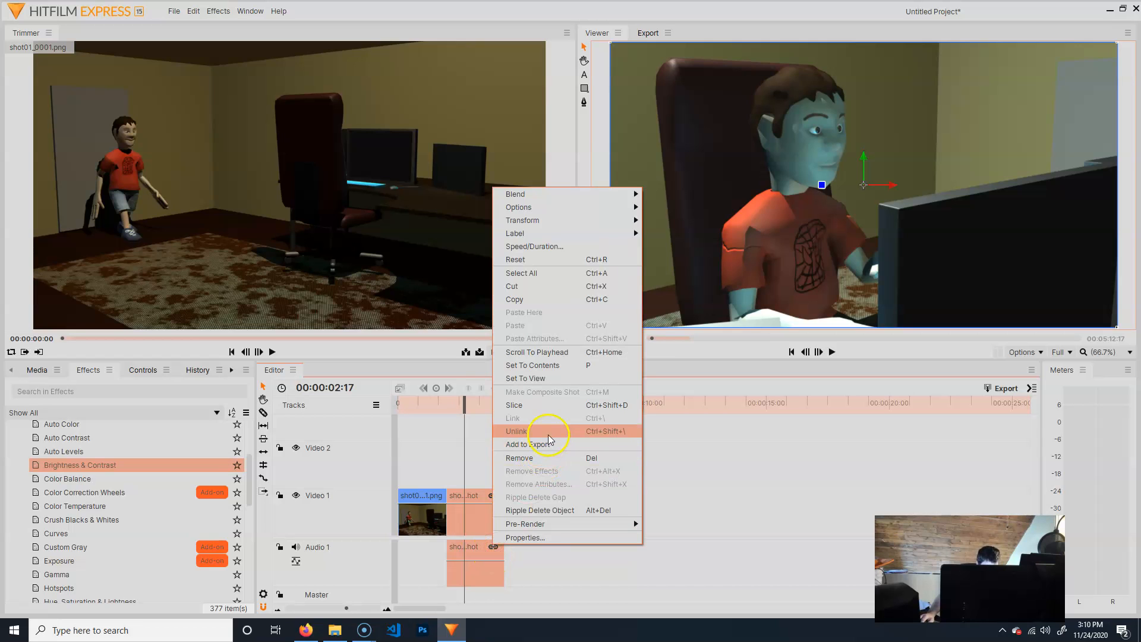
{"action": "left_click", "coordinate": [551, 432]}
Delete only the shot02 composite shot's audio clip from Audio 1, keeping its video clip.
{"action": "left_click", "coordinate": [492, 558]}
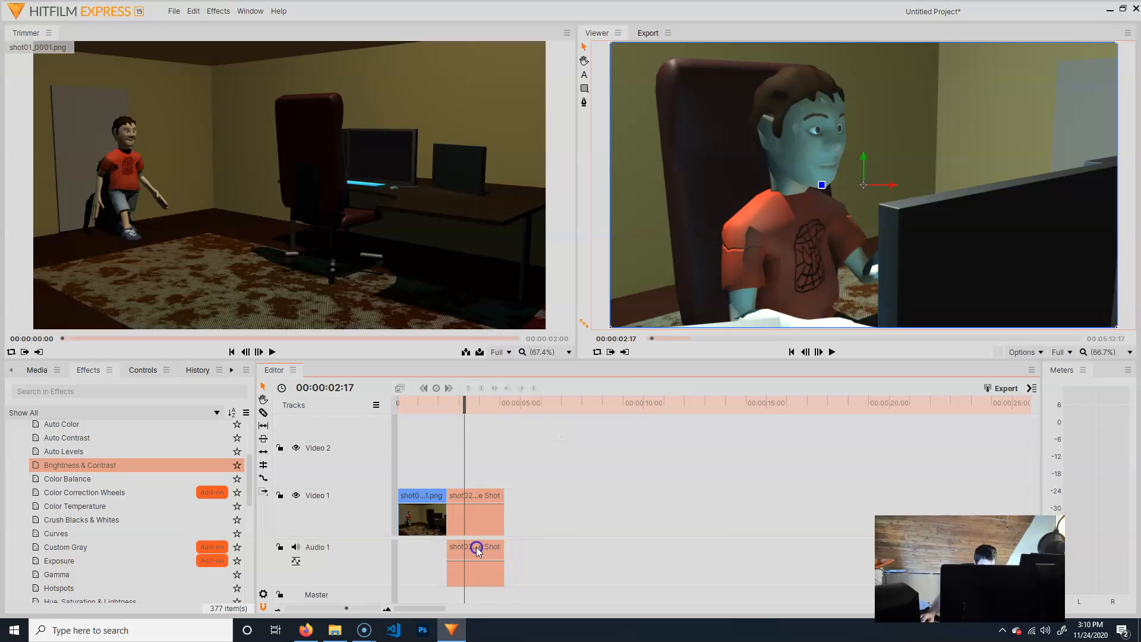
{"action": "key", "text": "Delete"}
{"action": "key", "text": "ctrl+z"}
{"action": "left_click", "coordinate": [481, 544]}
{"action": "key", "text": "Delete"}
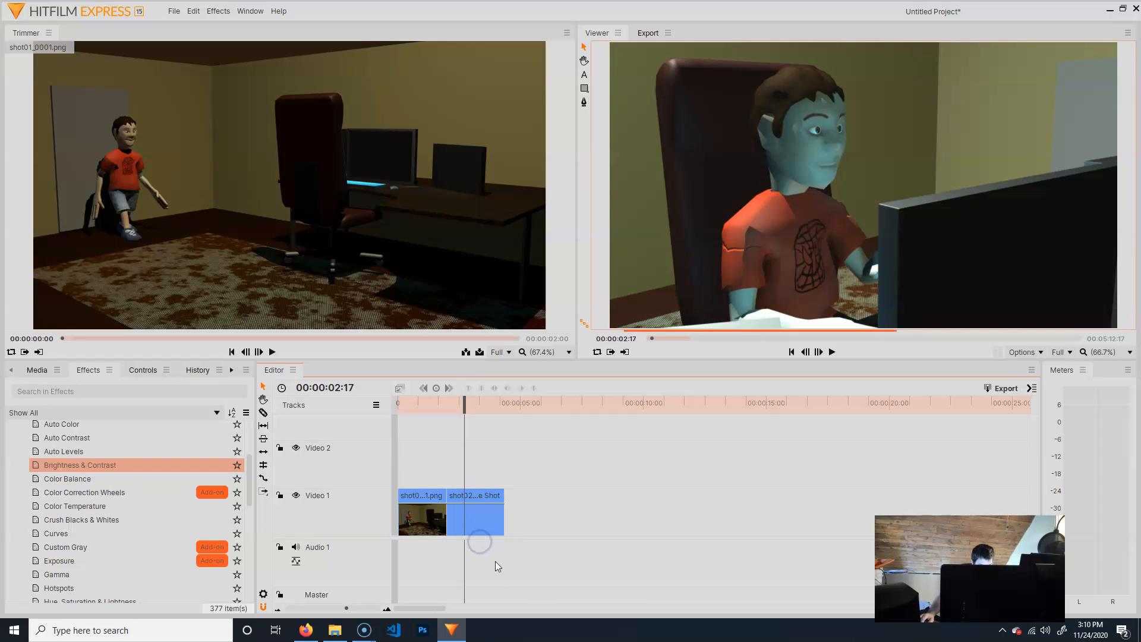
Preview both Video 1 clips by scrubbing forward to 00:00:03:23 and back to 00:00:01:02.
{"action": "left_click_drag", "start_coordinate": [464, 402], "coordinate": [500, 434]}
{"action": "left_click", "coordinate": [466, 514]}
{"action": "left_click", "coordinate": [434, 520]}
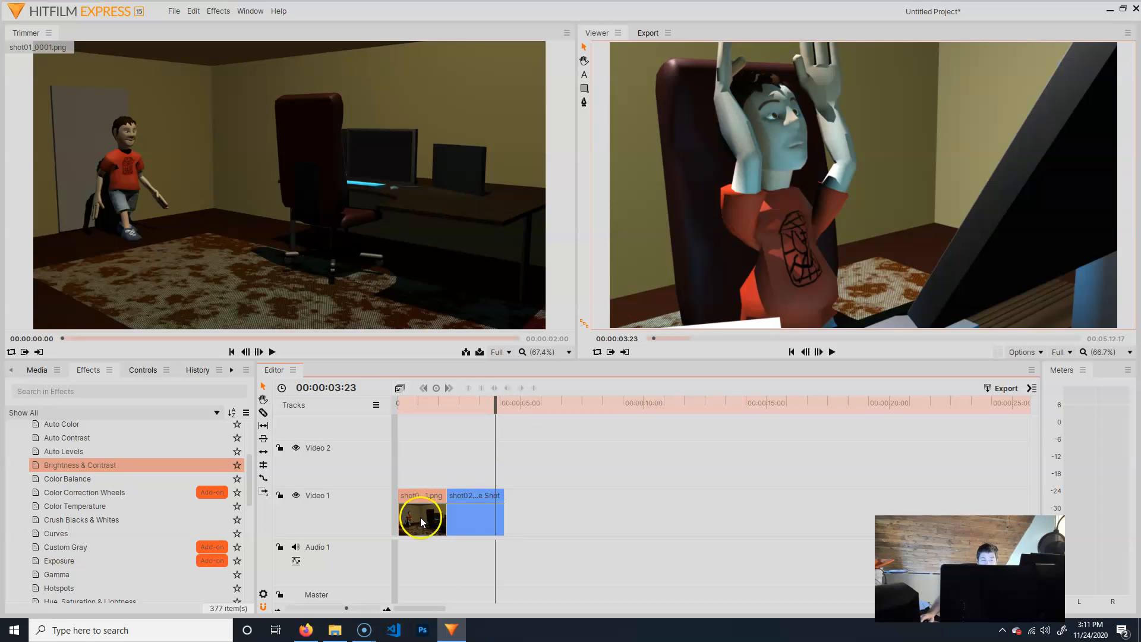
{"action": "left_click_drag", "start_coordinate": [496, 411], "coordinate": [426, 447]}
{"action": "left_click", "coordinate": [476, 517]}
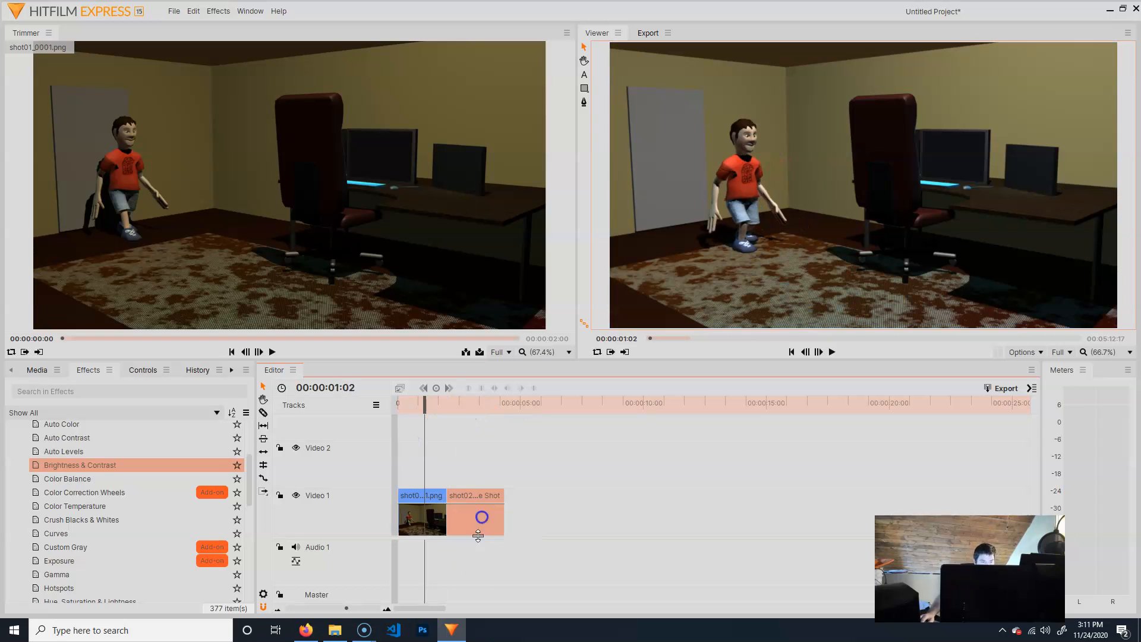
Move both Video 1 clips together so they start at about 00:00:02:21, and place the Editor playhead at 00:00:02:20.
{"action": "left_click", "coordinate": [584, 494]}
{"action": "left_click_drag", "start_coordinate": [580, 463], "coordinate": [516, 521]}
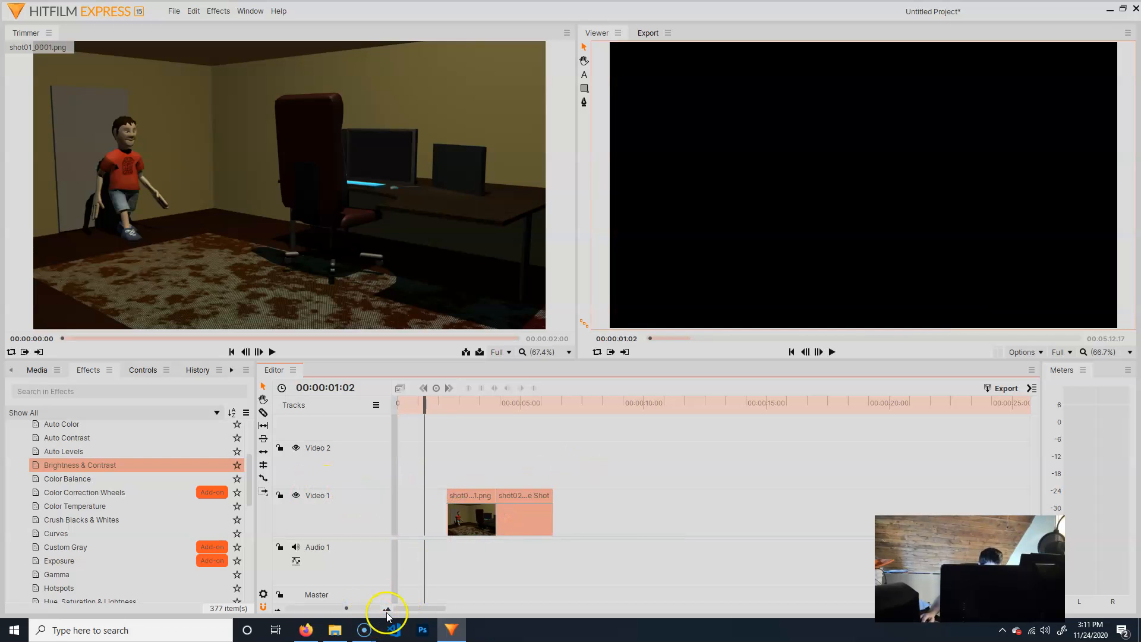
{"action": "left_click", "coordinate": [387, 609]}
{"action": "left_click", "coordinate": [386, 609]}
{"action": "left_click_drag", "start_coordinate": [455, 402], "coordinate": [525, 405]}
{"action": "left_click_drag", "start_coordinate": [584, 513], "coordinate": [639, 517]}
{"action": "left_click_drag", "start_coordinate": [527, 403], "coordinate": [569, 411]}
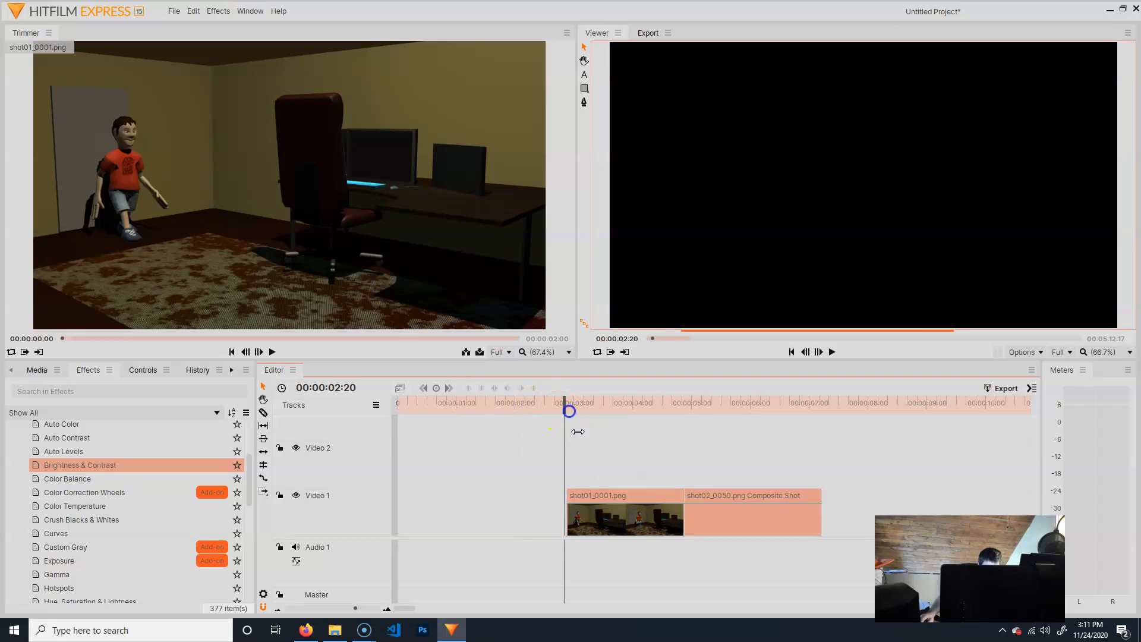
Create a black 1280 × 720 plane named black in the project media.
{"action": "left_click", "coordinate": [36, 370]}
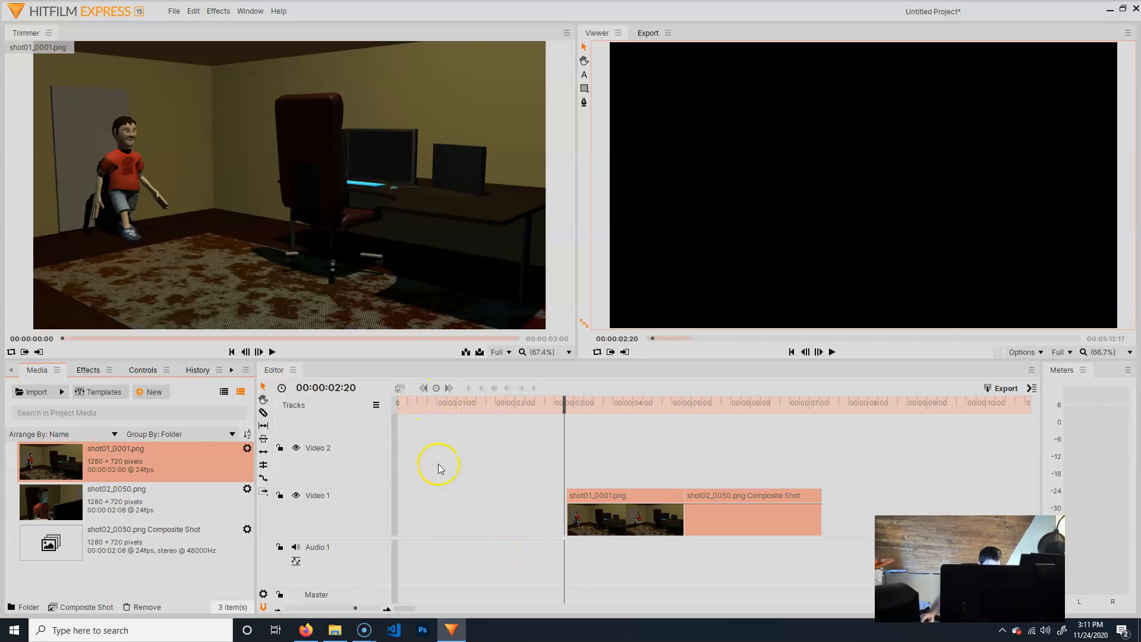
{"action": "left_click", "coordinate": [143, 392]}
{"action": "left_click", "coordinate": [165, 422]}
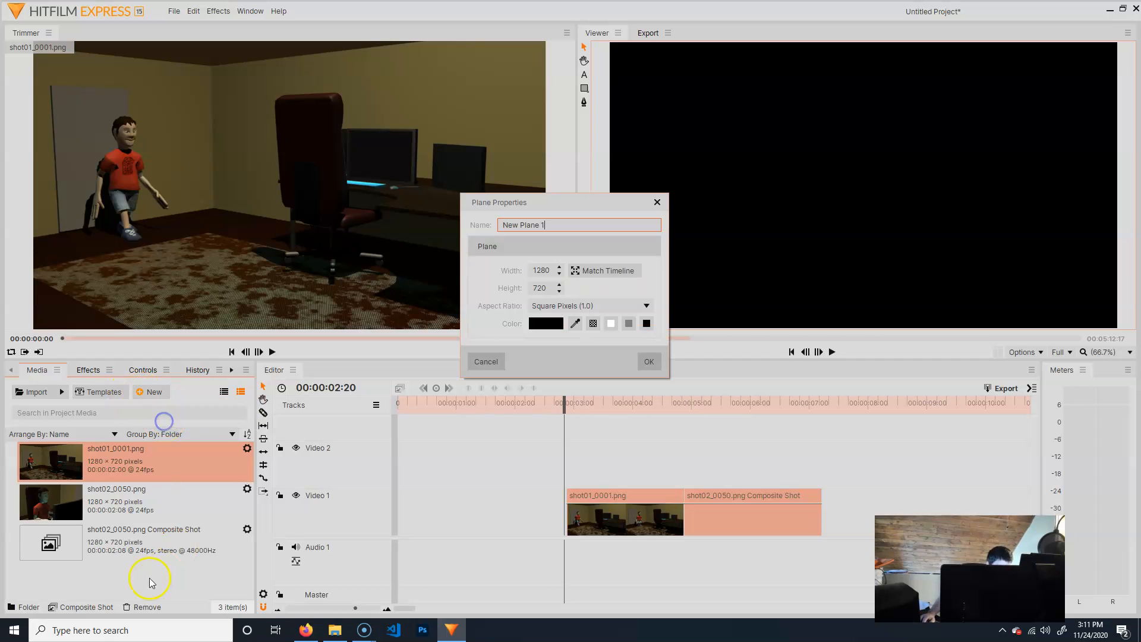
{"action": "left_click", "coordinate": [553, 323]}
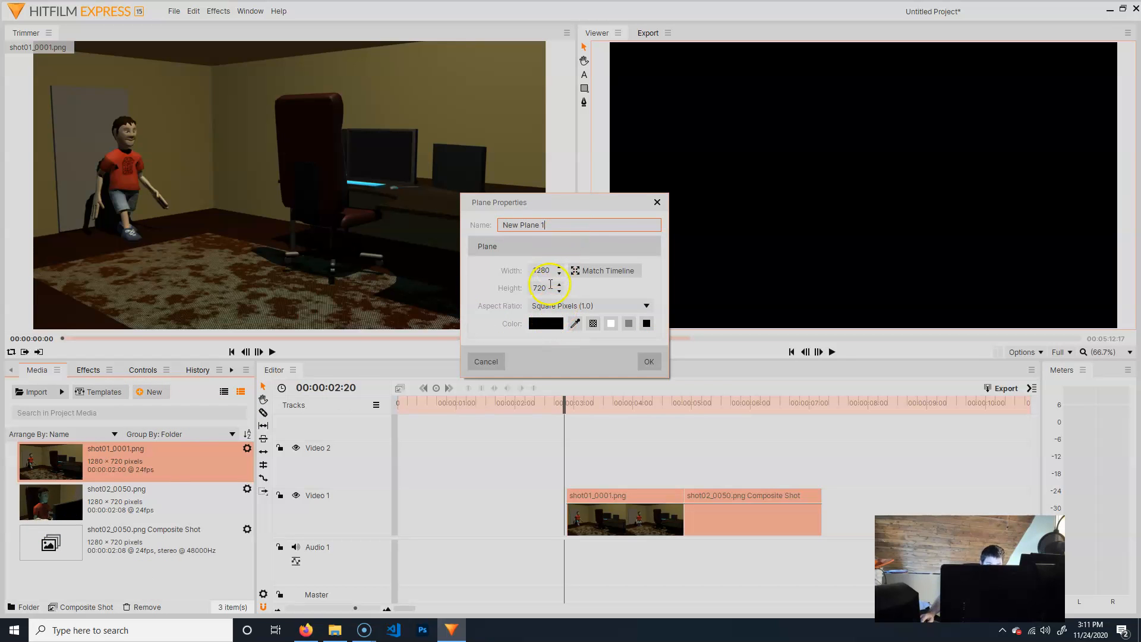
{"action": "left_click_drag", "start_coordinate": [556, 230], "coordinate": [384, 203]}
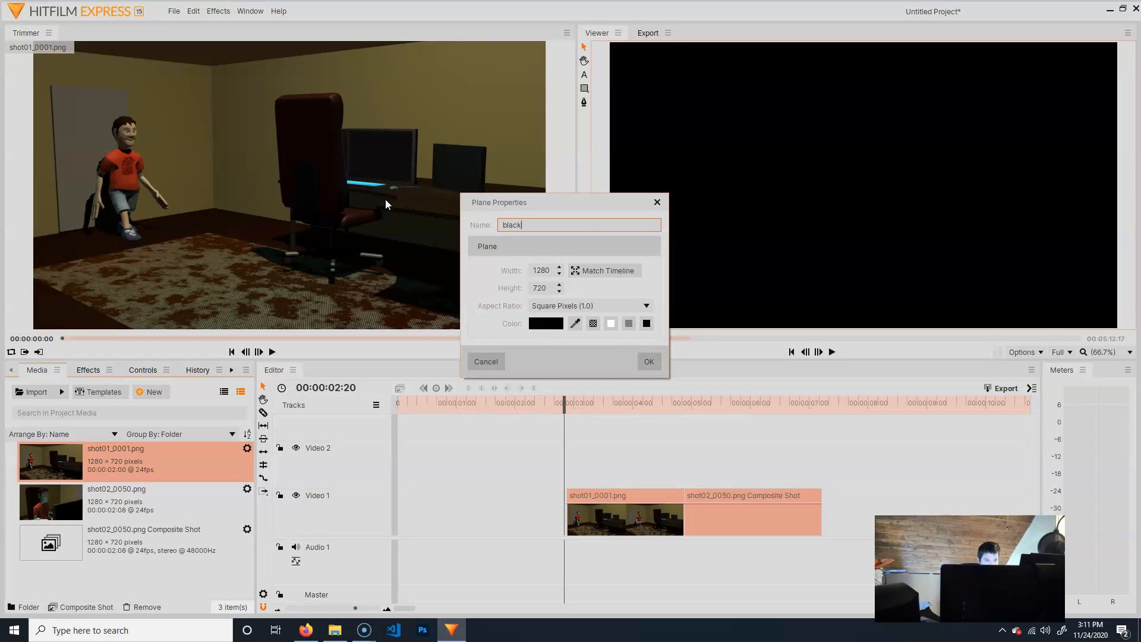
{"action": "type", "text": "black"}
{"action": "key", "text": "Return"}
Add the black plane at the timeline start, trim it to the beginning of shot01, and place it on Video 1.
{"action": "left_click", "coordinate": [53, 413]}
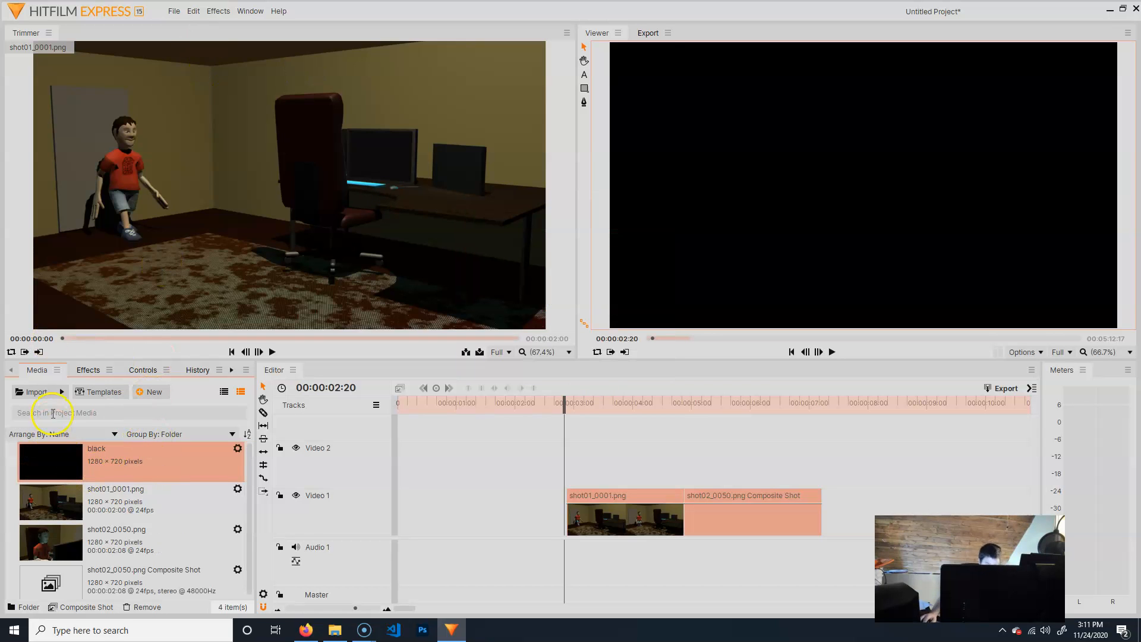
{"action": "left_click_drag", "start_coordinate": [38, 463], "coordinate": [398, 475]}
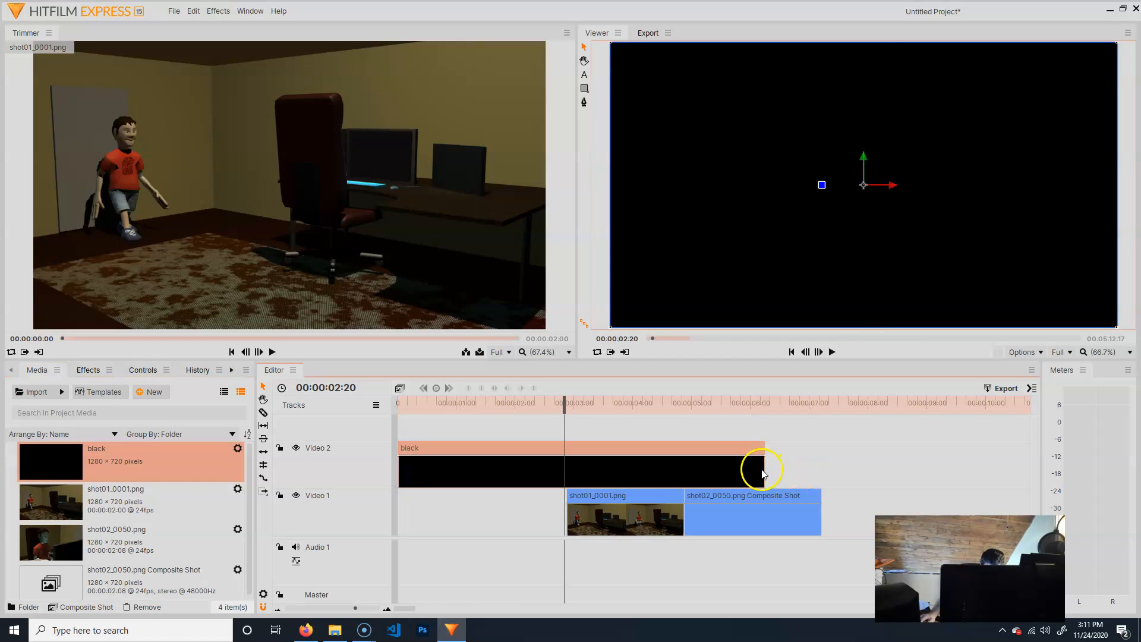
{"action": "left_click_drag", "start_coordinate": [766, 469], "coordinate": [565, 469]}
{"action": "left_click", "coordinate": [479, 465]}
{"action": "left_click_drag", "start_coordinate": [479, 463], "coordinate": [444, 523]}
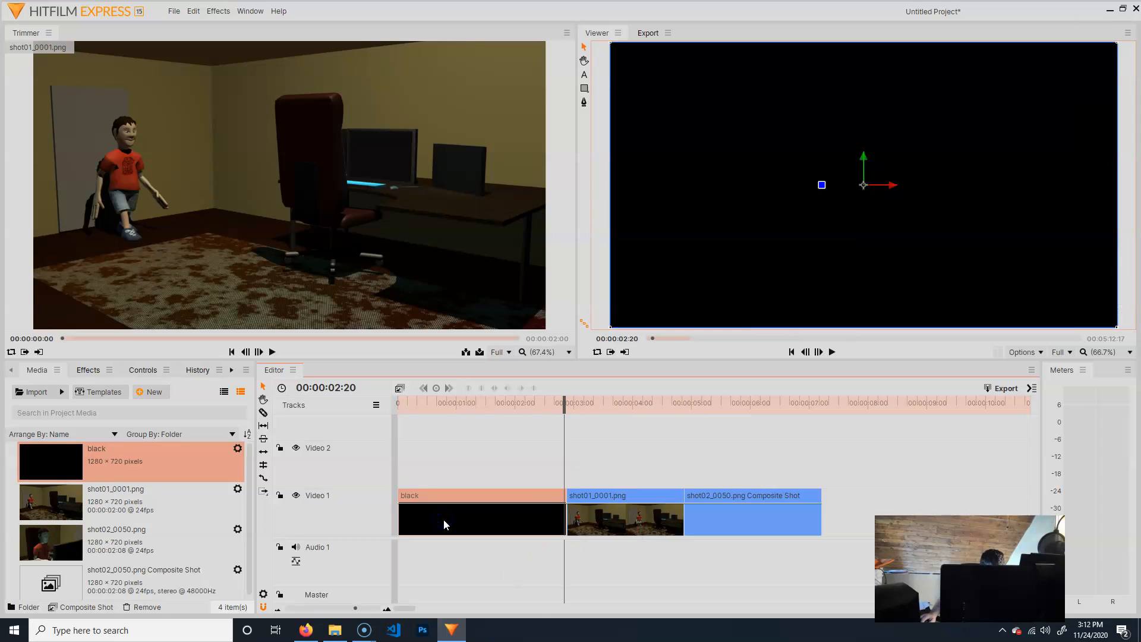
Convert the black clip into a composite shot, using the selected clip's properties and leaving effects on the Editor clip.
{"action": "left_click_drag", "start_coordinate": [565, 400], "coordinate": [410, 410]}
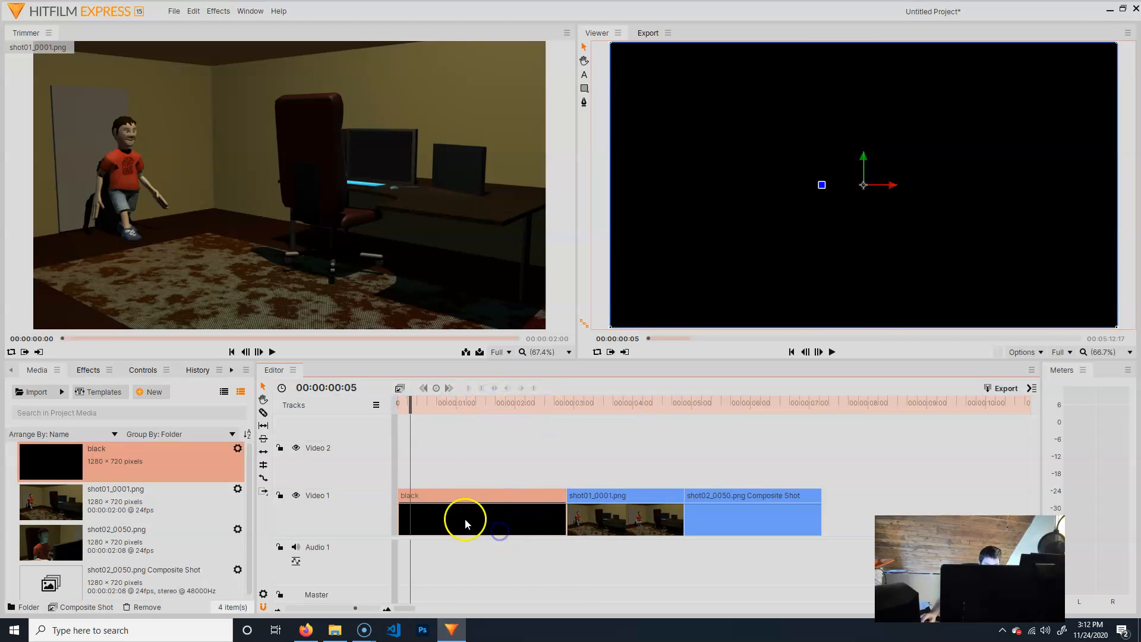
{"action": "right_click", "coordinate": [486, 523]}
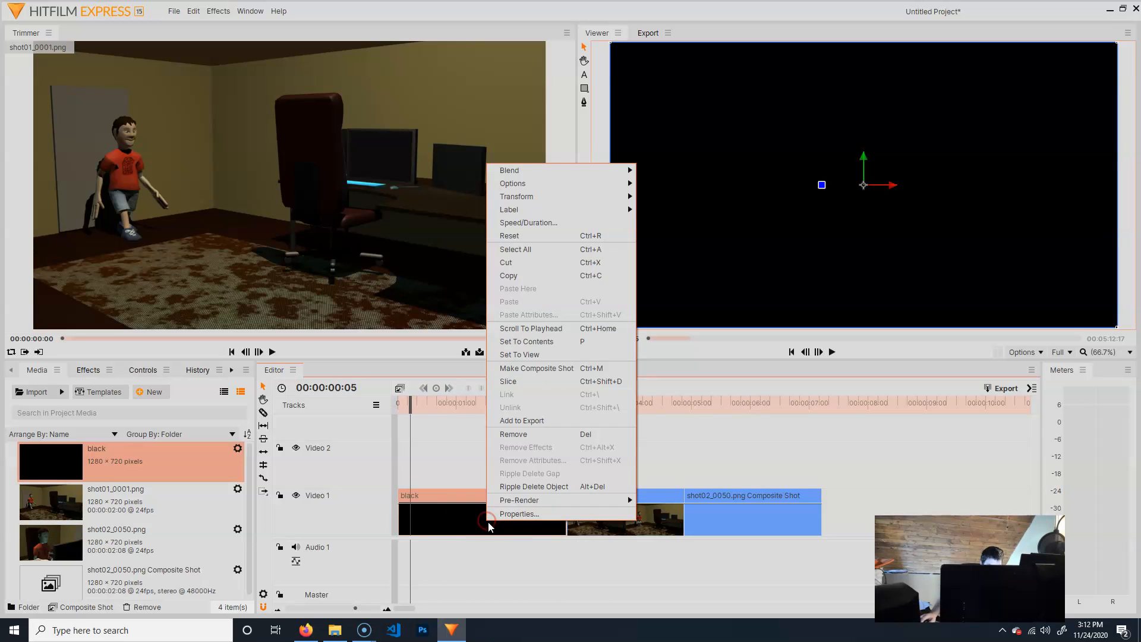
{"action": "left_click", "coordinate": [572, 365]}
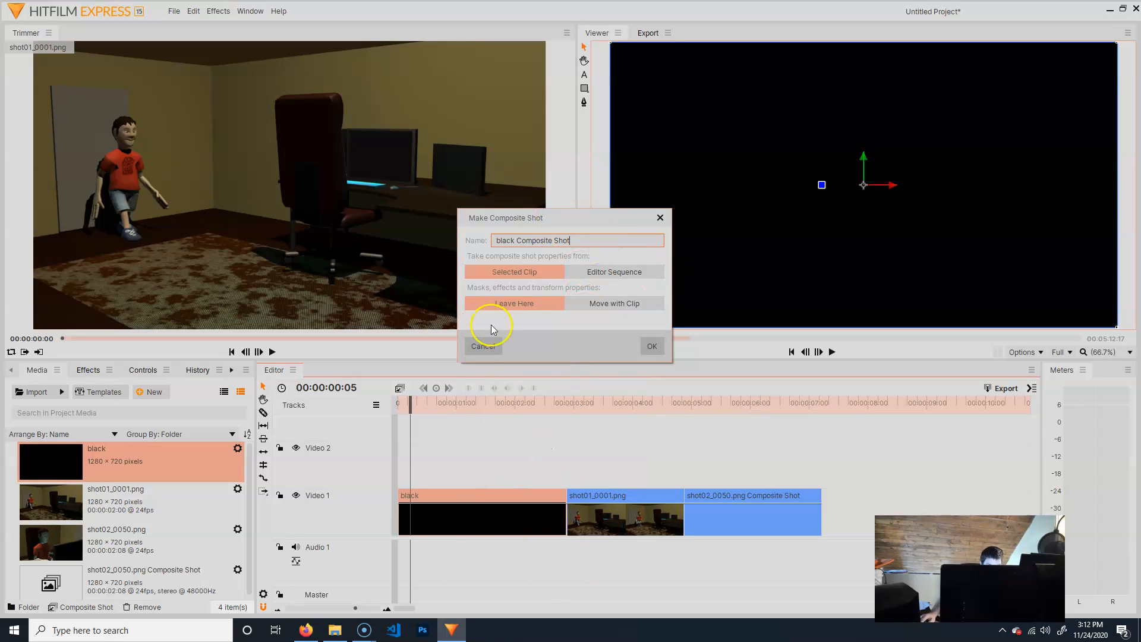
{"action": "left_click", "coordinate": [651, 346]}
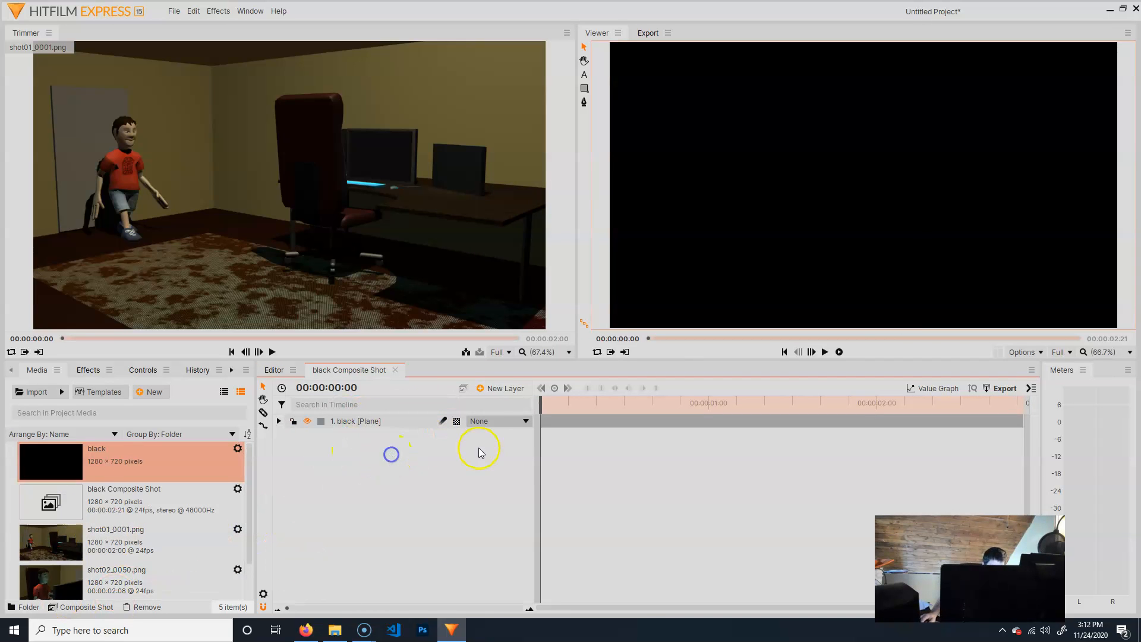
Add a text layer above the black plane in the composite shot and start its text at the frame's center.
{"action": "left_click", "coordinate": [500, 388]}
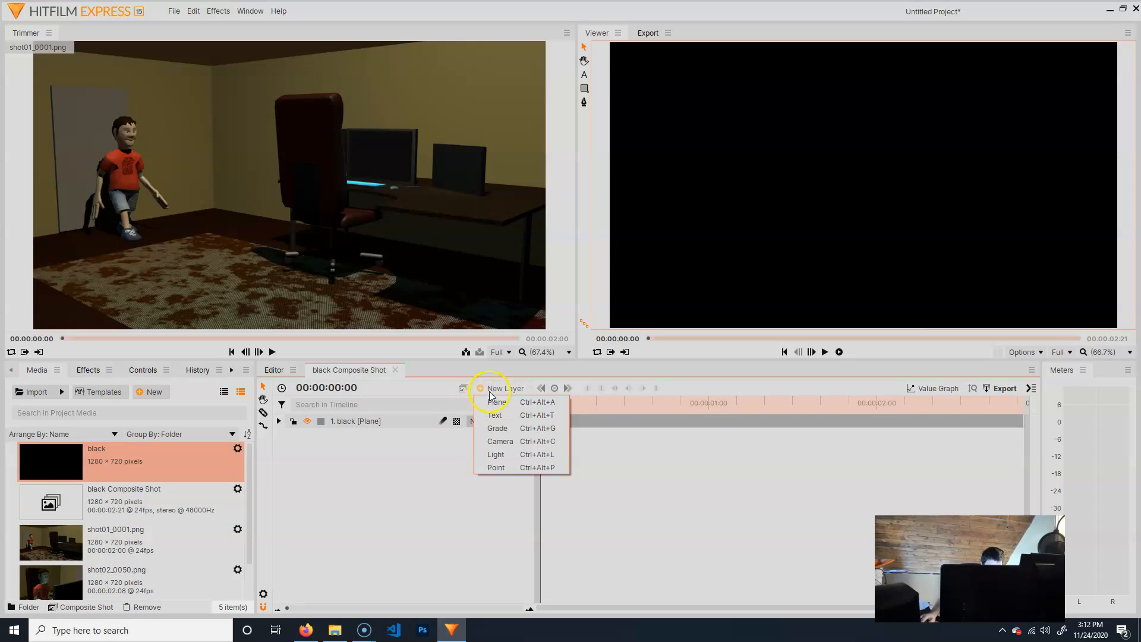
{"action": "left_click", "coordinate": [383, 518]}
{"action": "left_click", "coordinate": [495, 390]}
{"action": "left_click", "coordinate": [501, 414]}
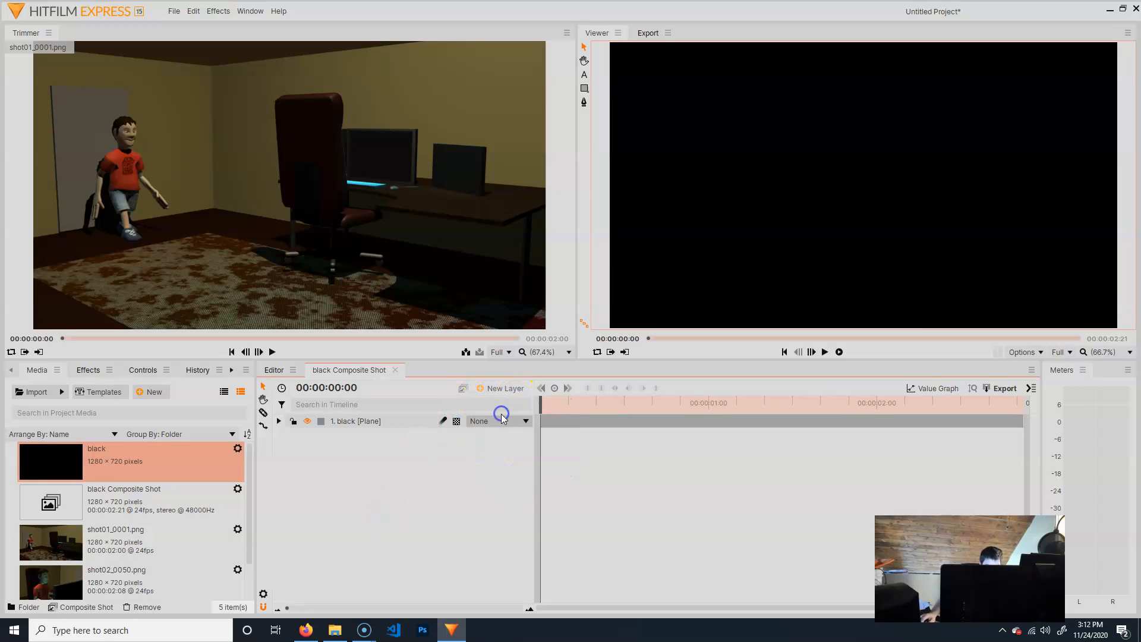
{"action": "left_click", "coordinate": [869, 190]}
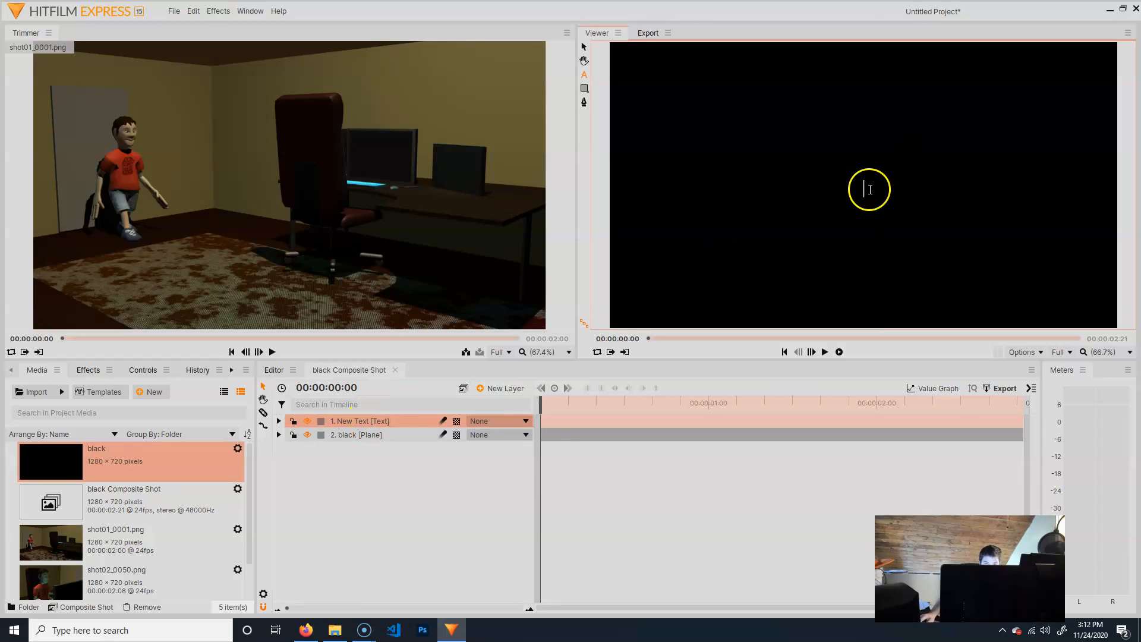
Enter the title text "Dumb Film", "by" and "Dumb Guy" on three separate lines.
{"action": "type", "text": "Dum"}
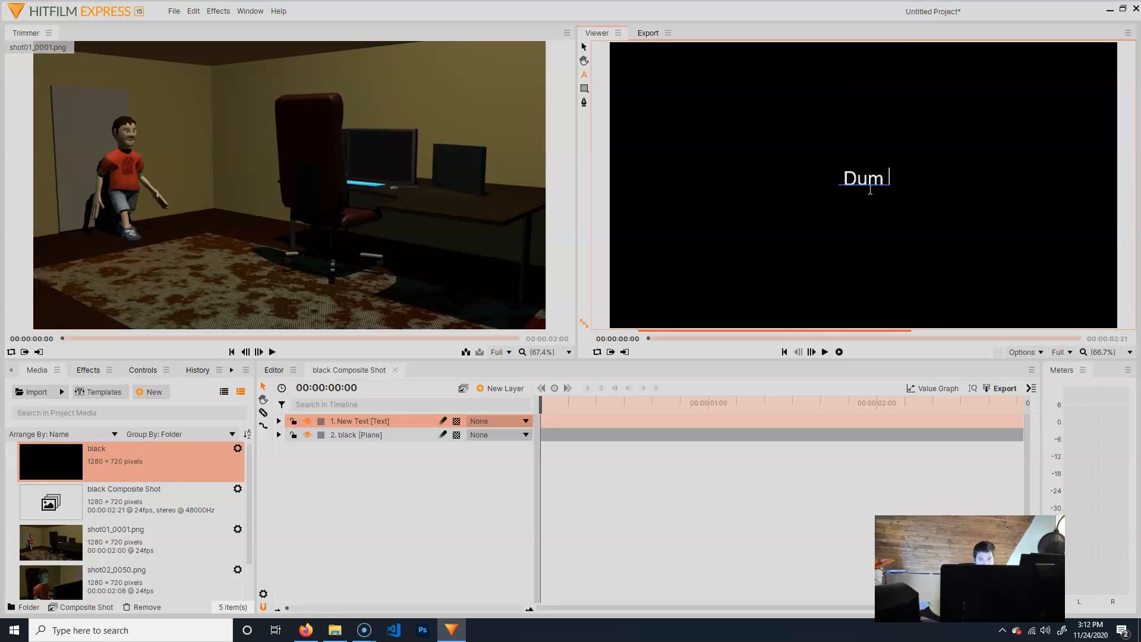
{"action": "type", "text": "b Film "}
{"action": "type", "text": "by"}
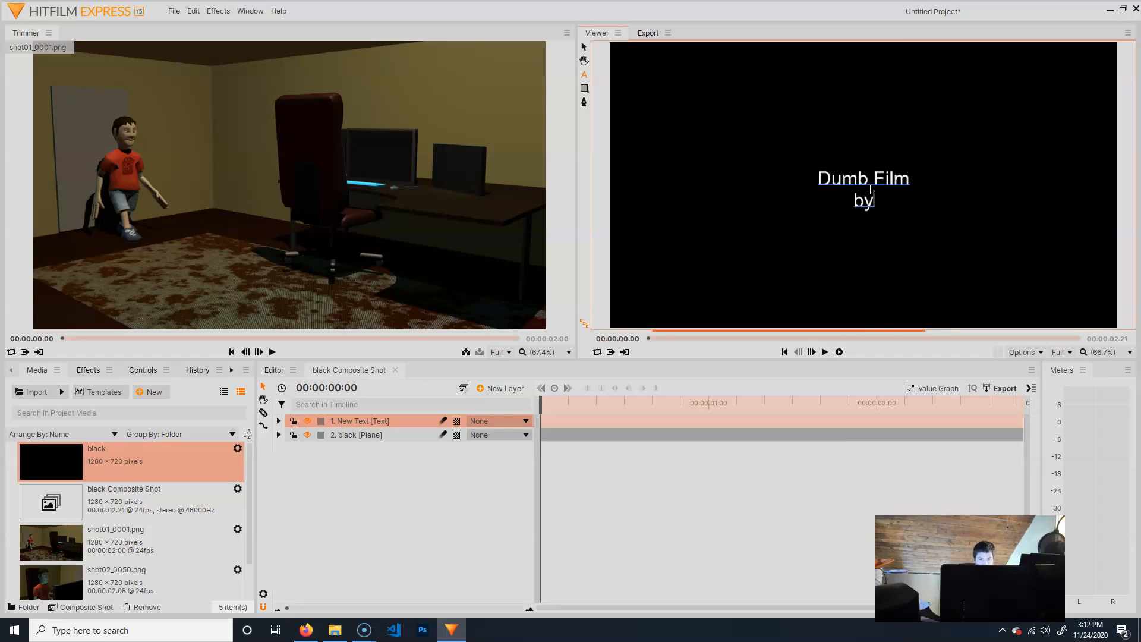
{"action": "key", "text": "Return"}
{"action": "type", "text": "Dumb"}
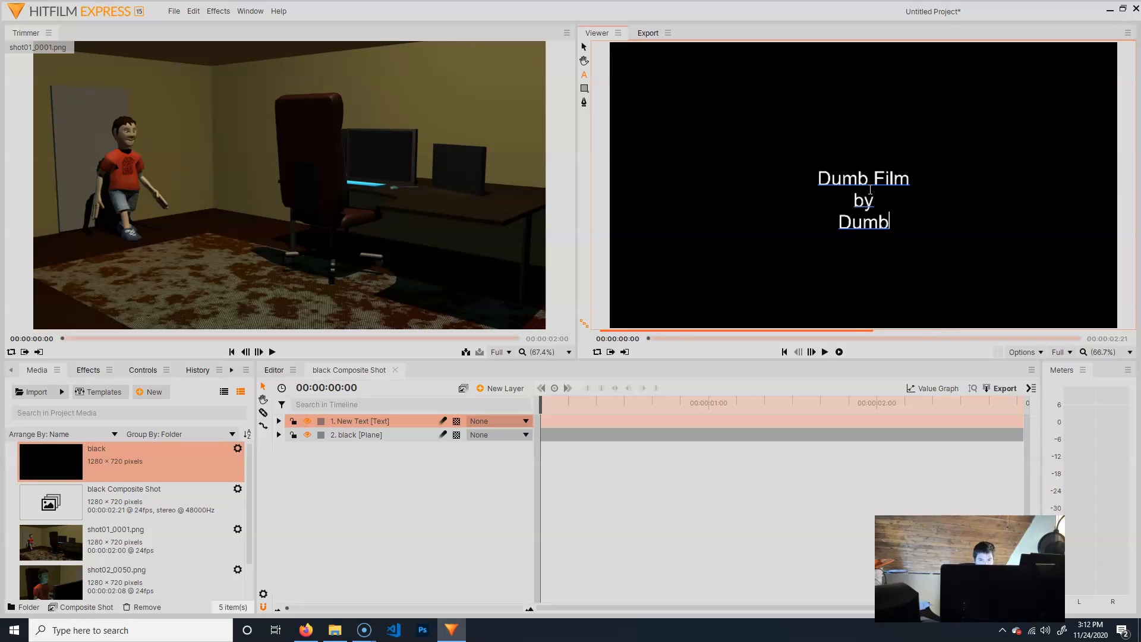
{"action": "type", "text": " Guy"}
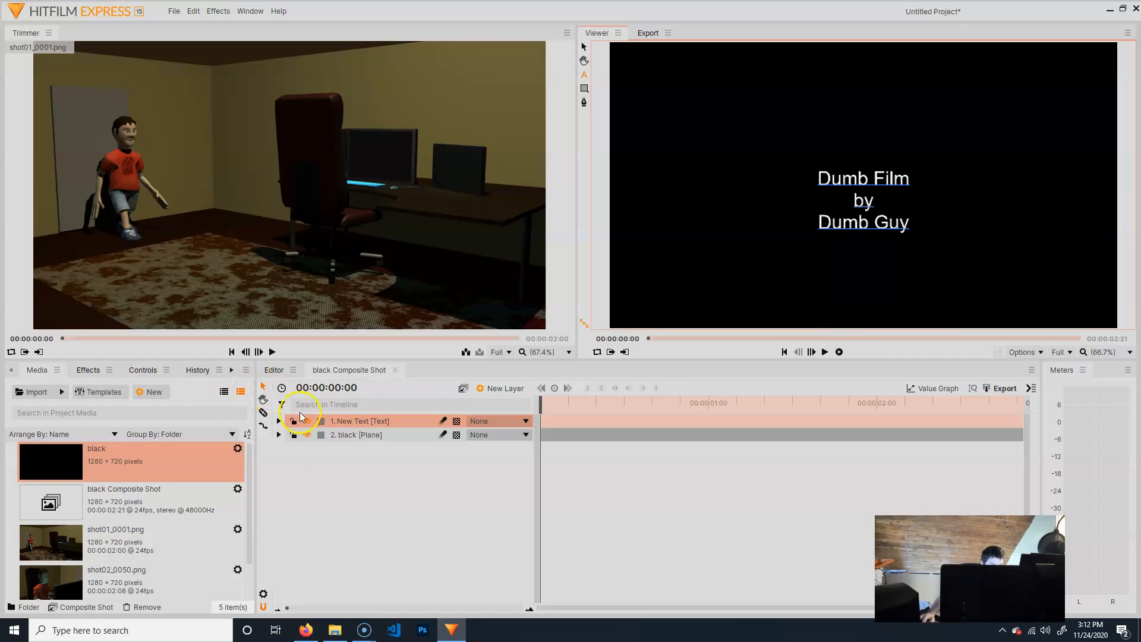
Look for the title's text formatting options among the layer controls, edit history and available panels, keeping the text layer selected.
{"action": "left_click", "coordinate": [143, 369]}
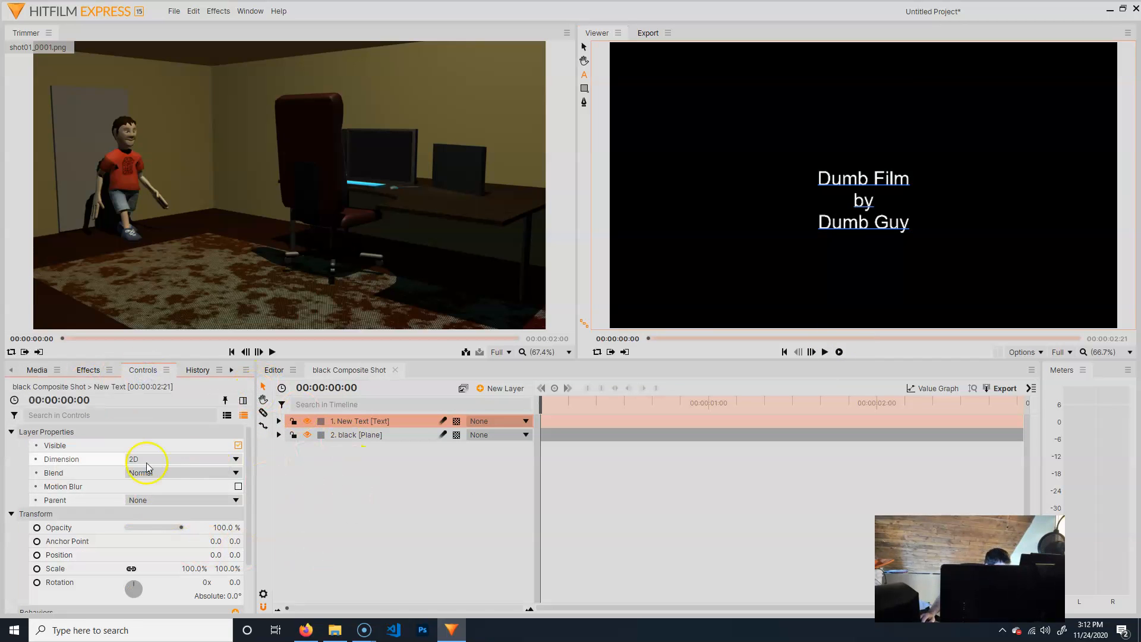
{"action": "scroll", "coordinate": [128, 514], "scroll_direction": "down", "scroll_amount": 2}
{"action": "scroll", "coordinate": [127, 514], "scroll_direction": "up", "scroll_amount": 2}
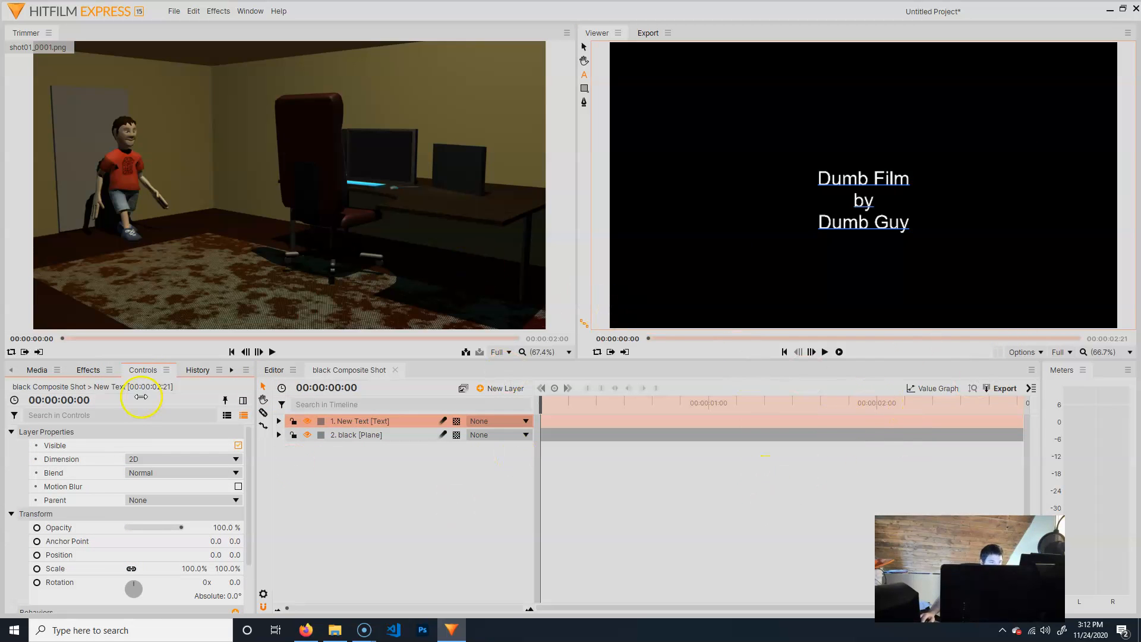
{"action": "left_click", "coordinate": [231, 370]}
{"action": "left_click", "coordinate": [32, 370]}
{"action": "left_click", "coordinate": [92, 370]}
{"action": "left_click", "coordinate": [150, 370]}
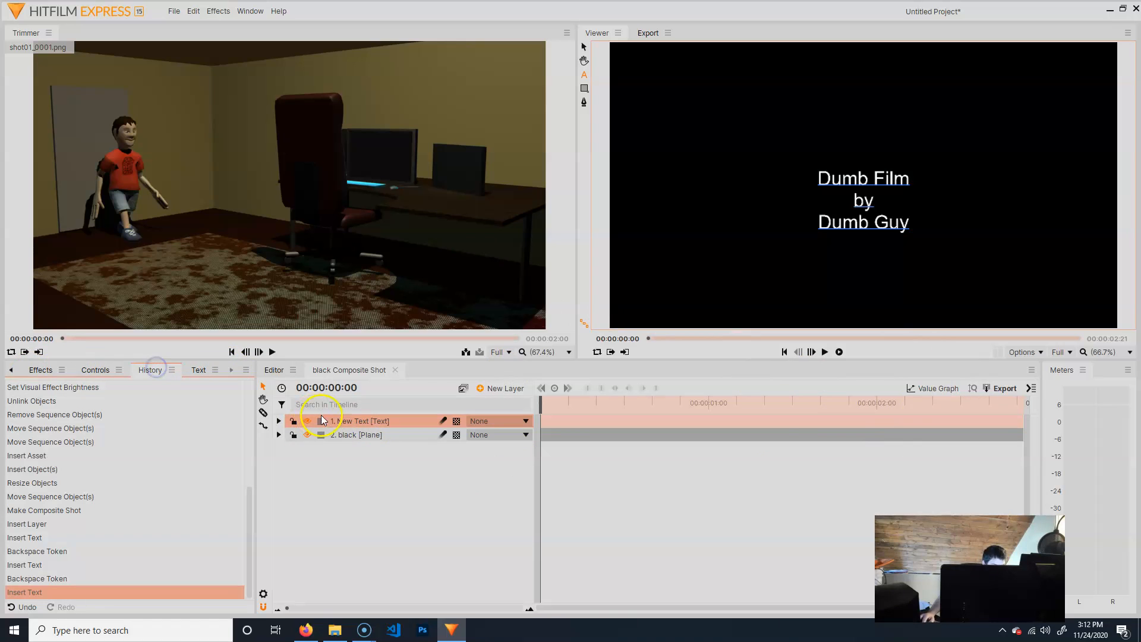
{"action": "left_click", "coordinate": [249, 11]}
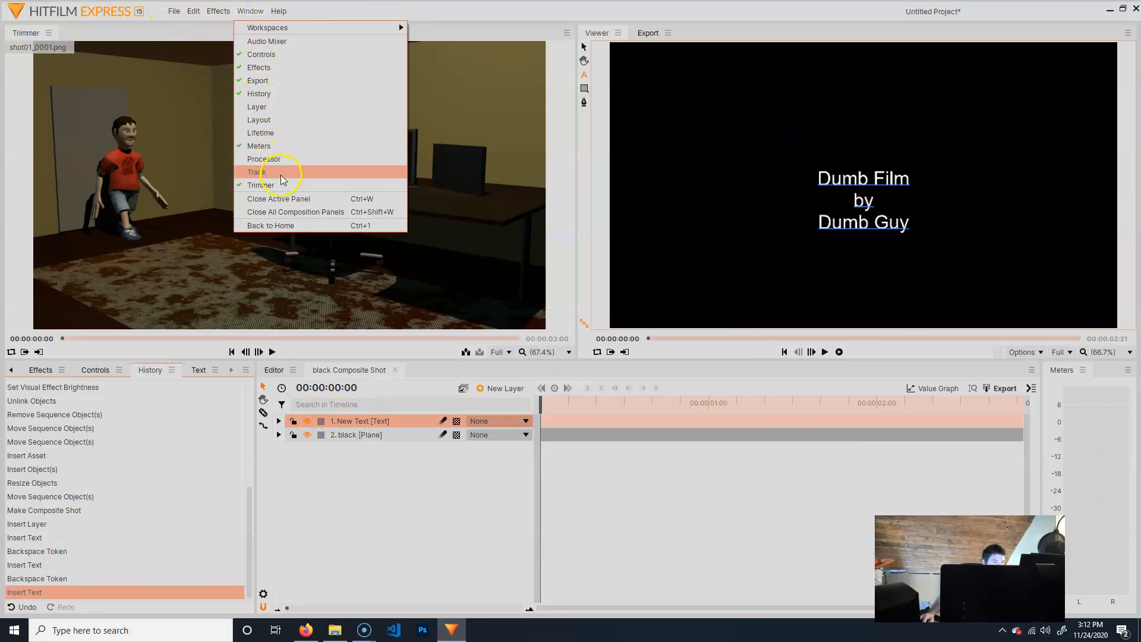
{"action": "left_click", "coordinate": [410, 503]}
{"action": "left_click", "coordinate": [584, 76]}
{"action": "left_click", "coordinate": [584, 76]}
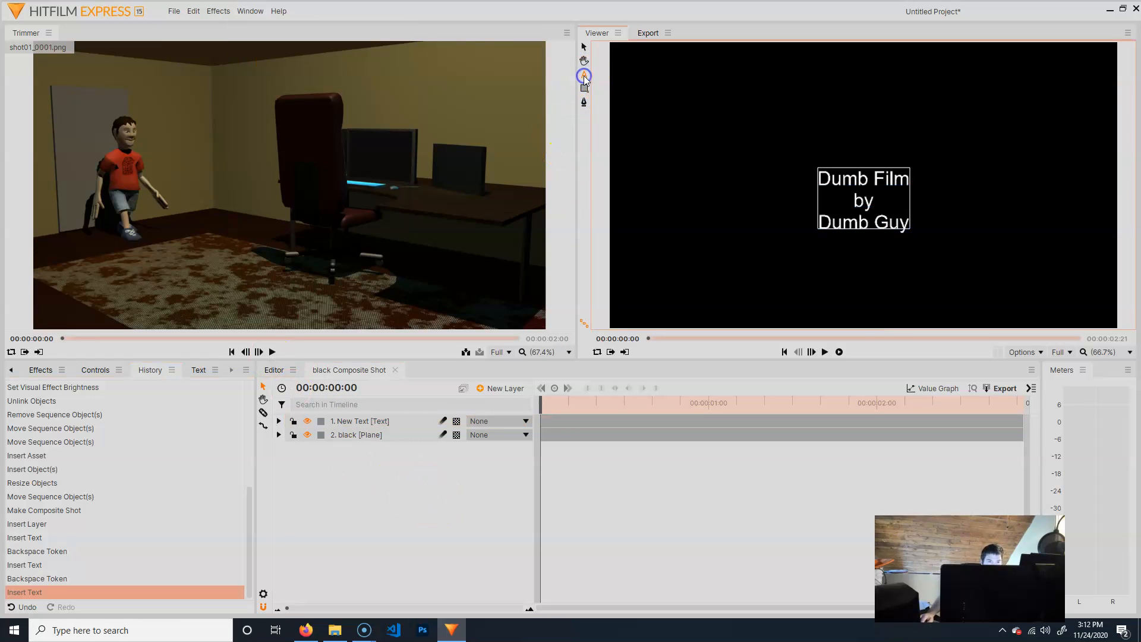
{"action": "left_click", "coordinate": [333, 421]}
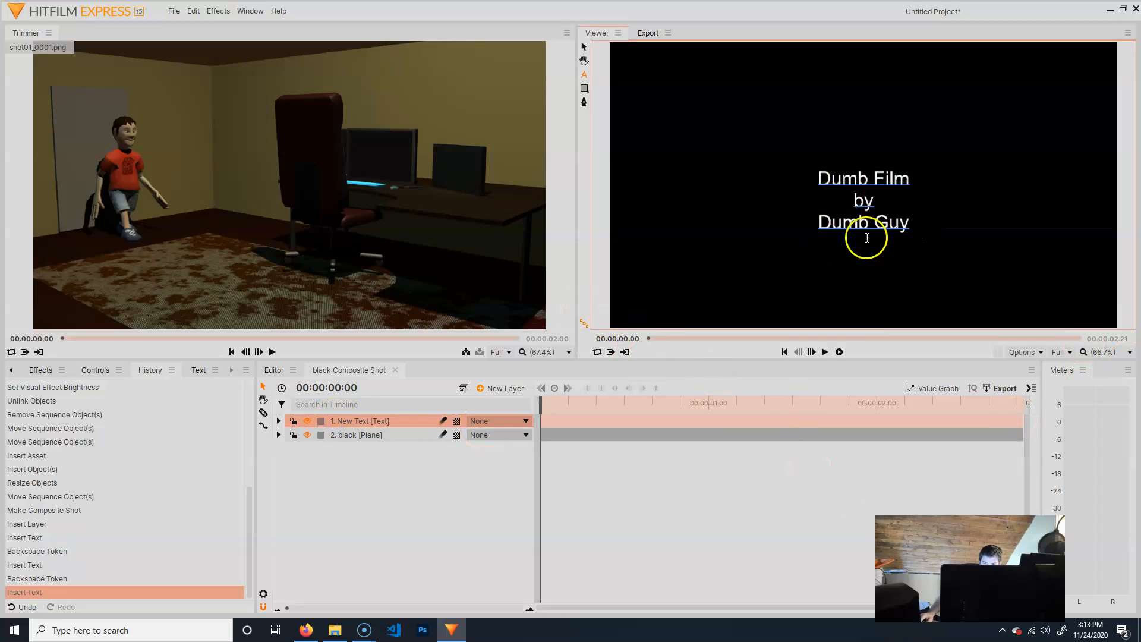
Check the text layer's transform and material properties, and open its character and paragraph settings.
{"action": "left_click", "coordinate": [92, 369]}
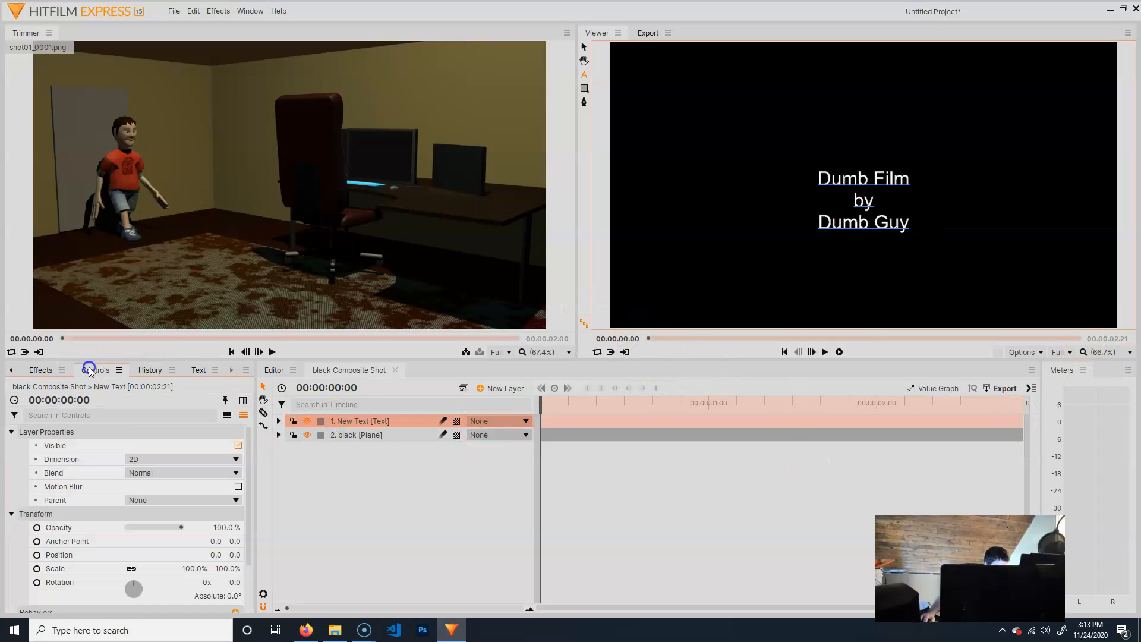
{"action": "scroll", "coordinate": [65, 484], "scroll_direction": "down", "scroll_amount": 2}
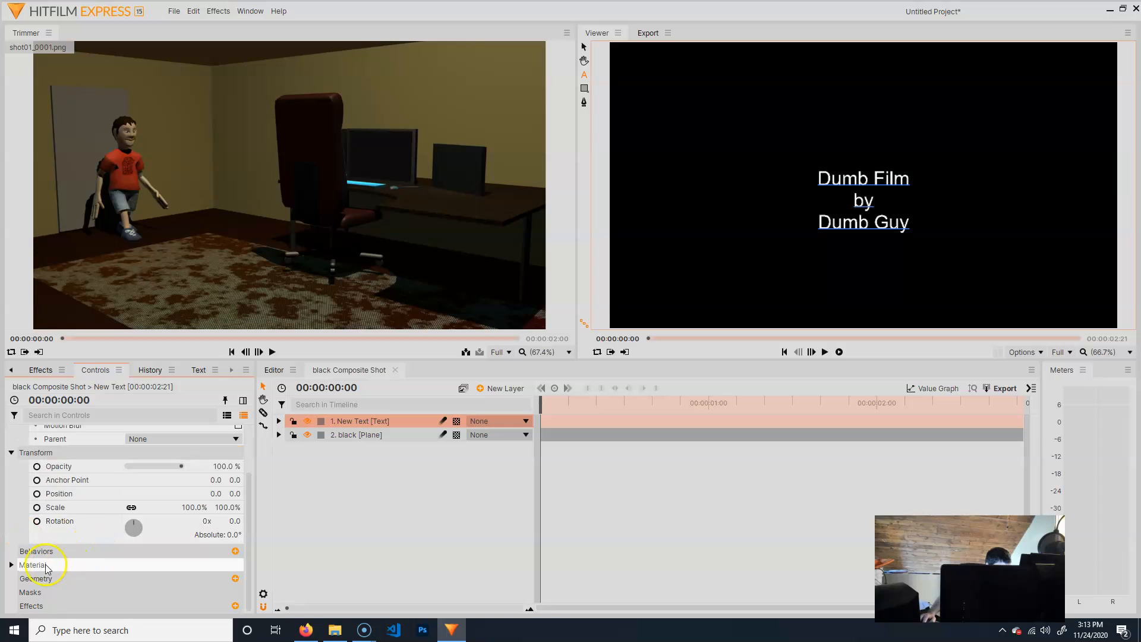
{"action": "left_click", "coordinate": [11, 566]}
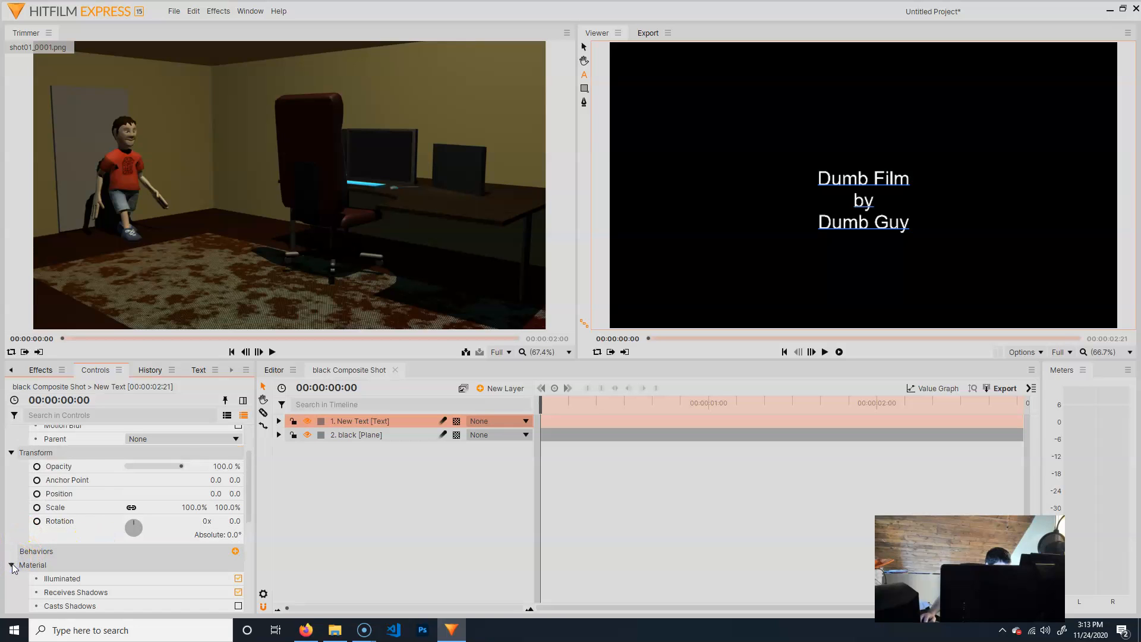
{"action": "left_click", "coordinate": [11, 565]}
{"action": "scroll", "coordinate": [178, 457], "scroll_direction": "up", "scroll_amount": 2}
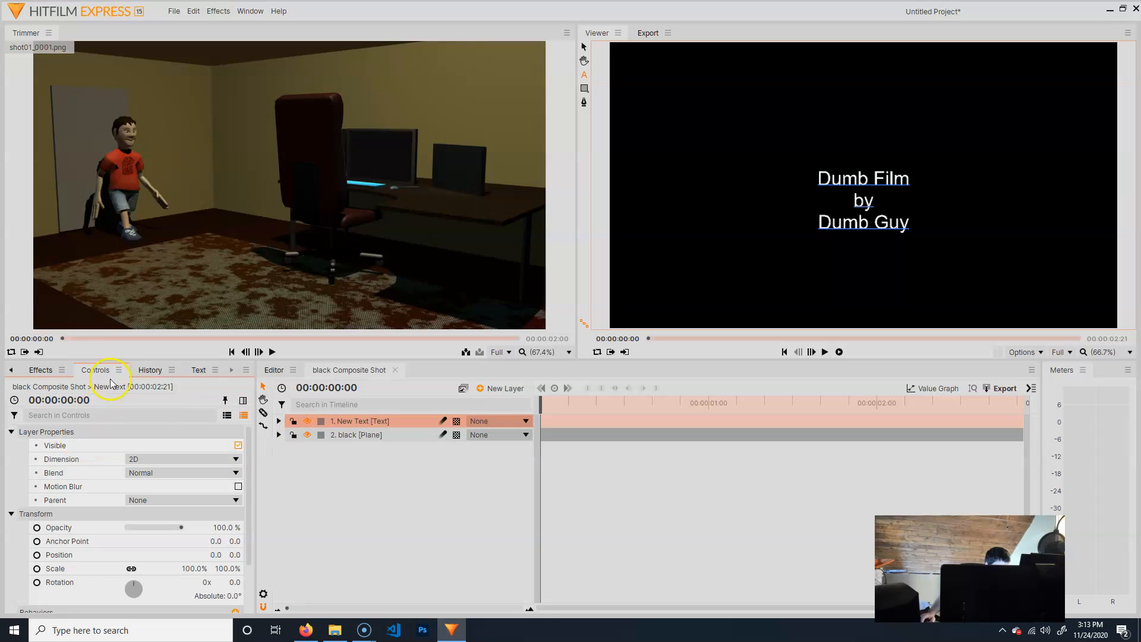
{"action": "left_click", "coordinate": [202, 370]}
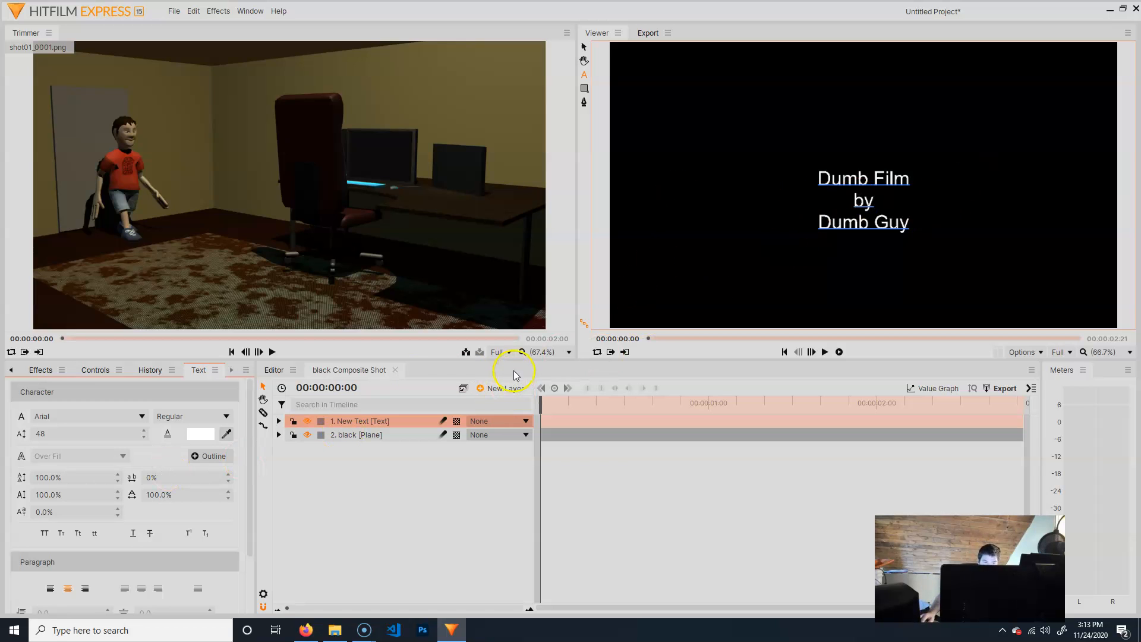
Close the black composite shot timeline and preview the title and both shots in the Editor, ending at 00:00:04:01.
{"action": "left_click", "coordinate": [394, 370]}
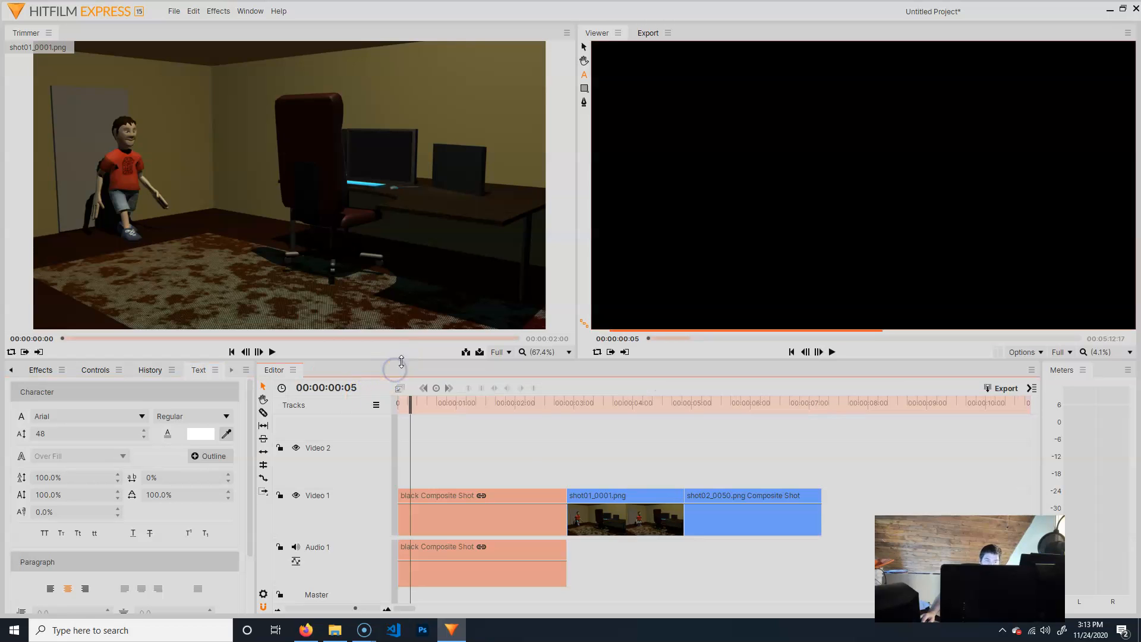
{"action": "left_click_drag", "start_coordinate": [425, 404], "coordinate": [733, 456]}
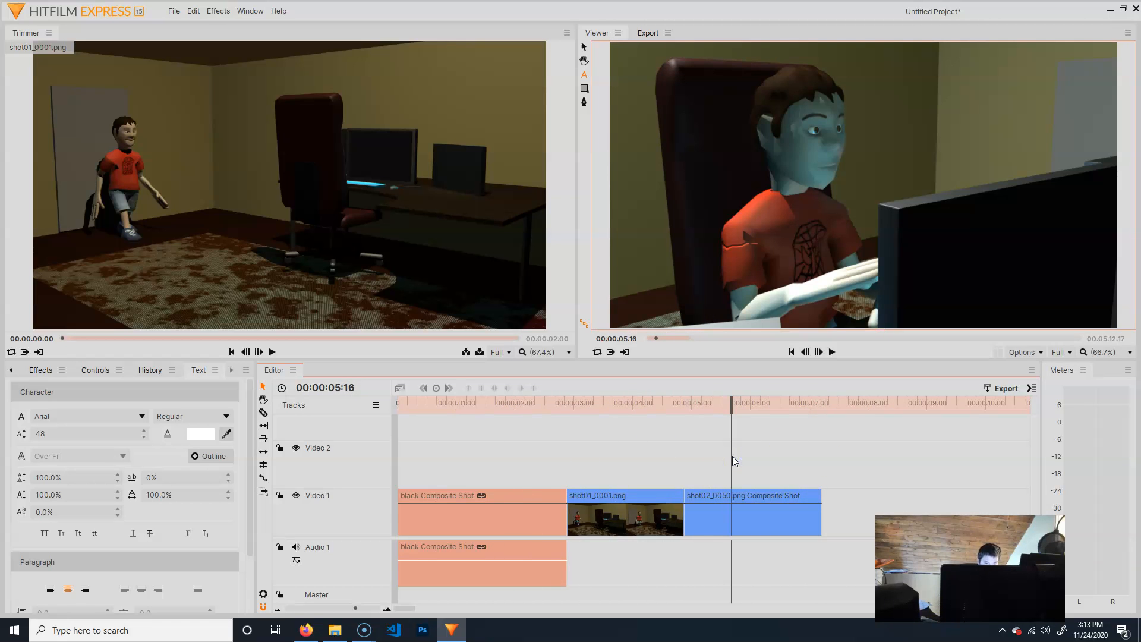
{"action": "left_click_drag", "start_coordinate": [625, 397], "coordinate": [364, 603]}
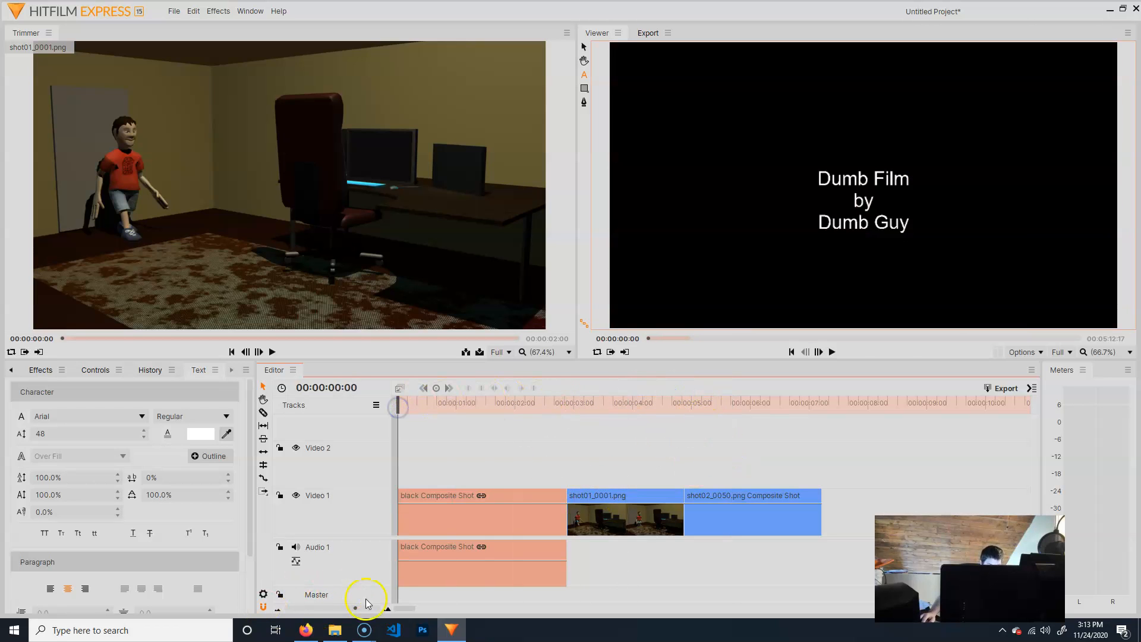
{"action": "left_click", "coordinate": [280, 607]}
{"action": "left_click", "coordinate": [279, 607]}
{"action": "left_click", "coordinate": [279, 608]}
{"action": "left_click_drag", "start_coordinate": [432, 419], "coordinate": [462, 416]}
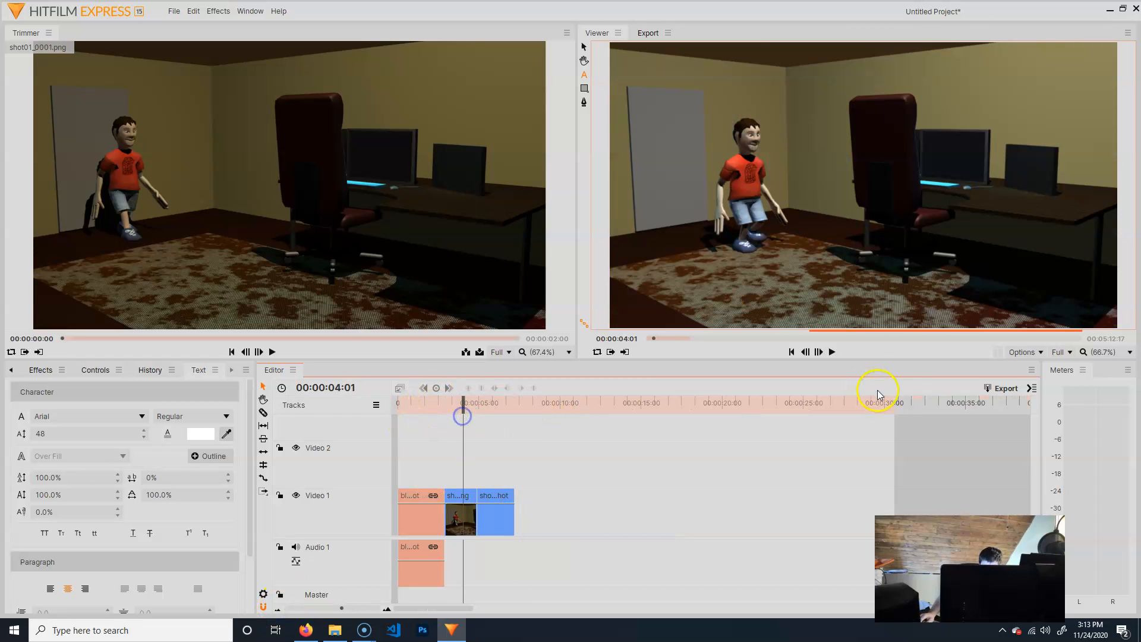
Move the Editor timeline's out point to the end of the shot02 composite shot clip.
{"action": "left_click_drag", "start_coordinate": [895, 404], "coordinate": [514, 455]}
{"action": "left_click", "coordinate": [361, 607]}
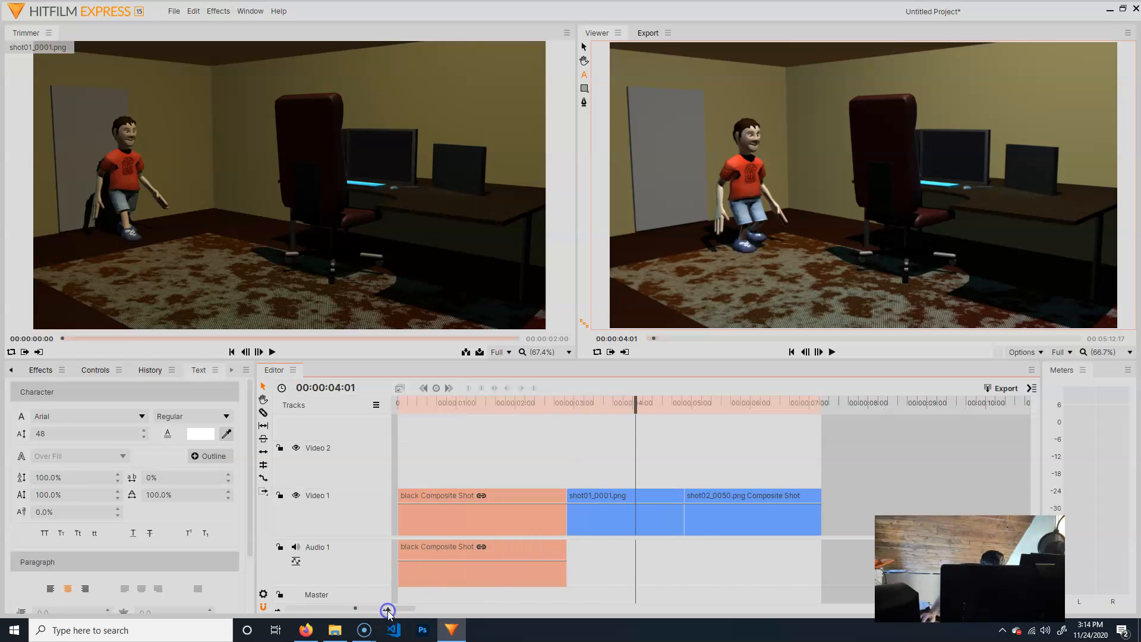
{"action": "mouse_move", "coordinate": [1002, 408]}
{"action": "left_mouse_down"}
{"action": "mouse_move", "coordinate": [986, 408]}
{"action": "mouse_move", "coordinate": [1001, 411]}
{"action": "left_mouse_up"}
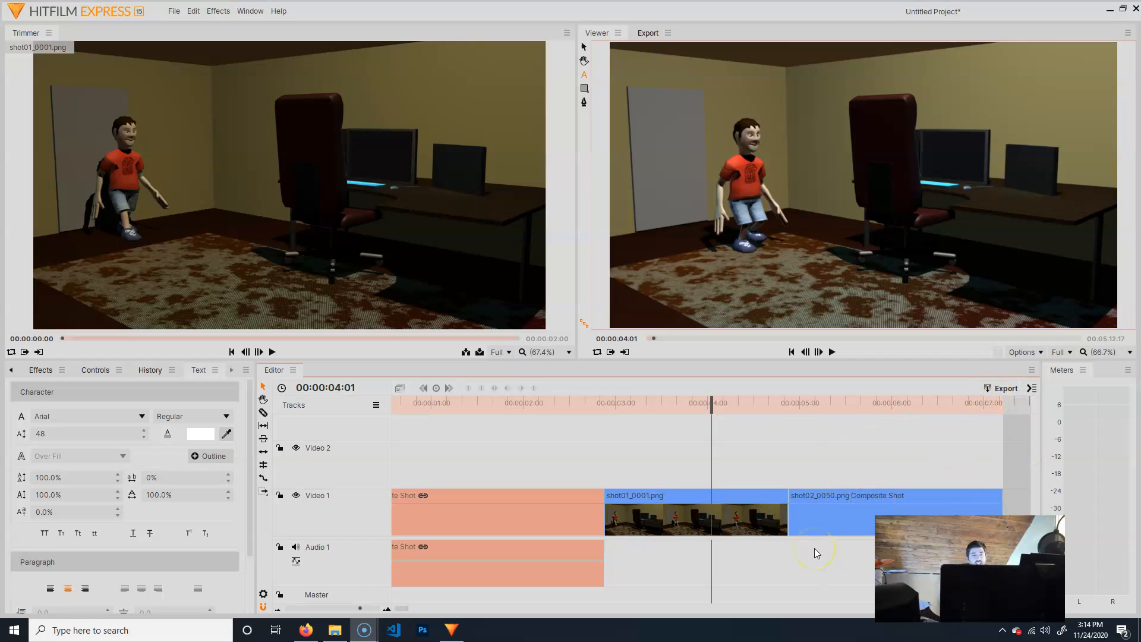
Open the export queue and review the available default presets, keeping YouTube 1080p HD.
{"action": "left_click", "coordinate": [648, 33]}
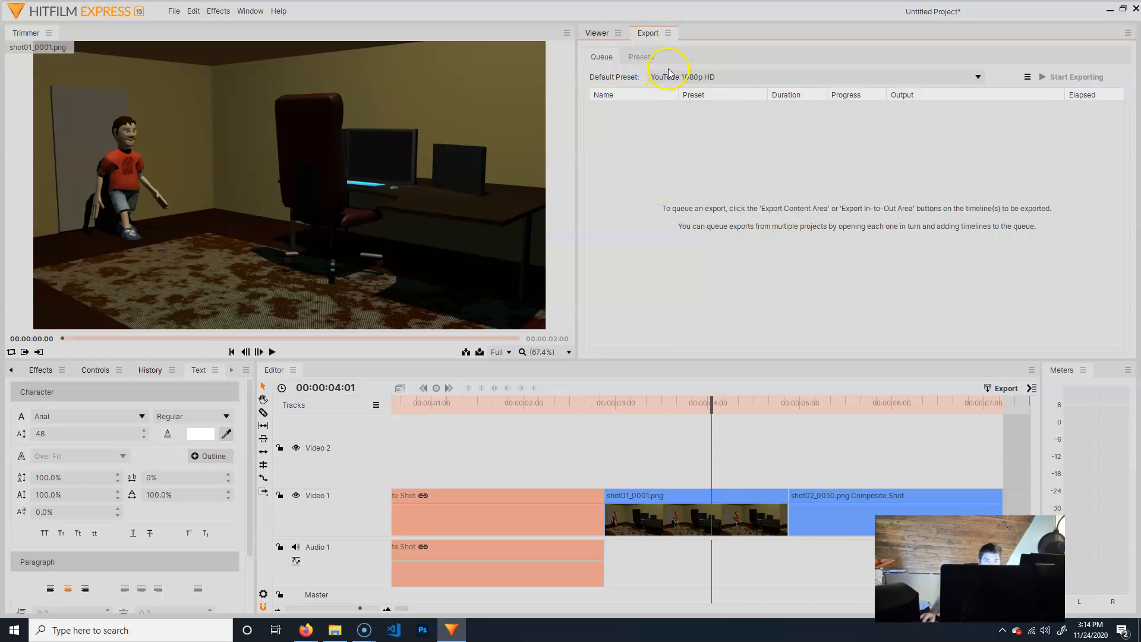
{"action": "left_click", "coordinate": [739, 75]}
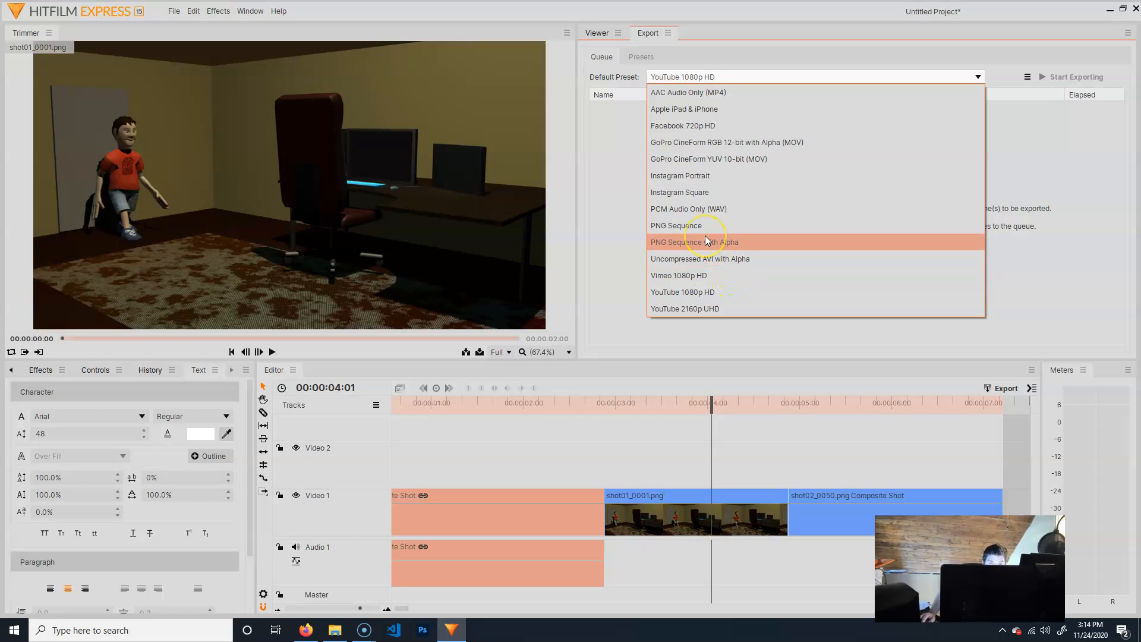
{"action": "left_click", "coordinate": [605, 155]}
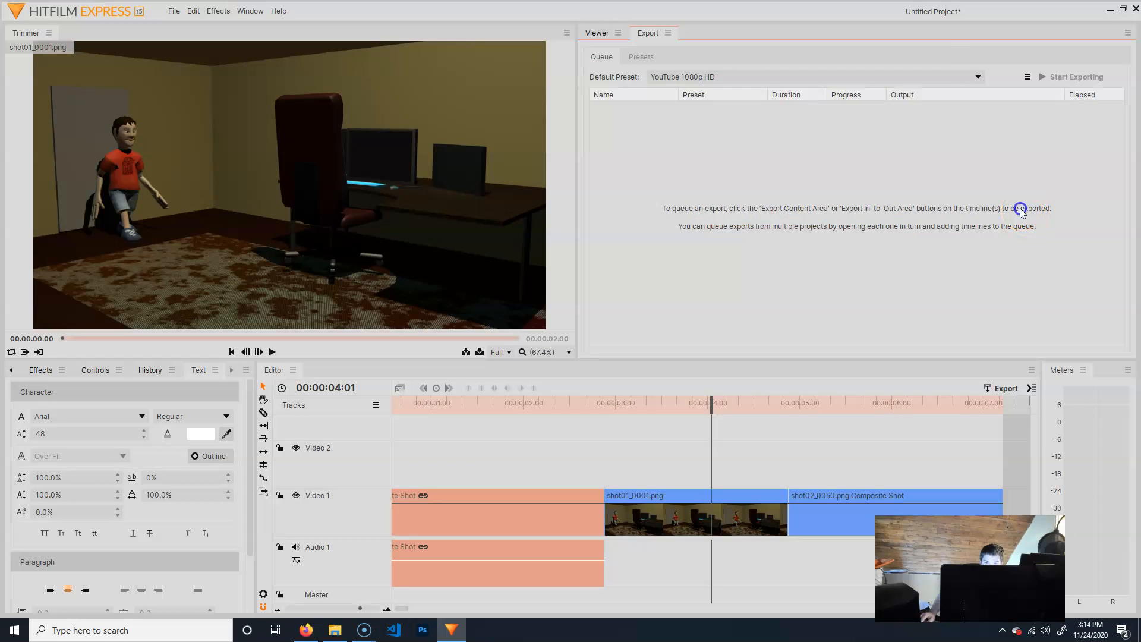
{"action": "left_click", "coordinate": [173, 11]}
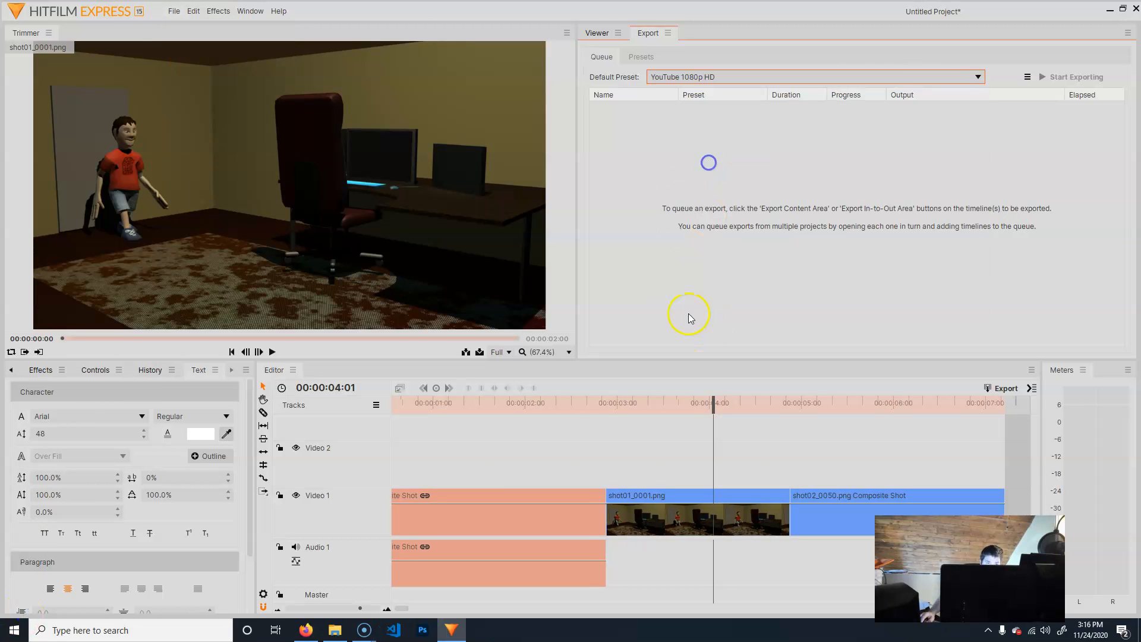
{"action": "left_click", "coordinate": [948, 77]}
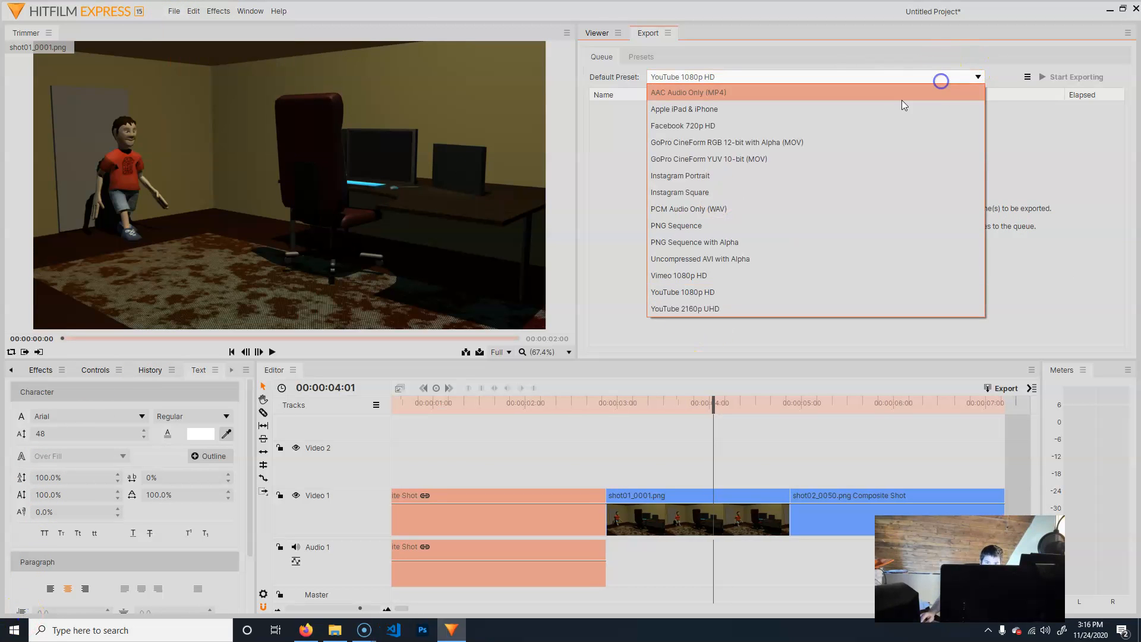
{"action": "left_click", "coordinate": [1034, 275]}
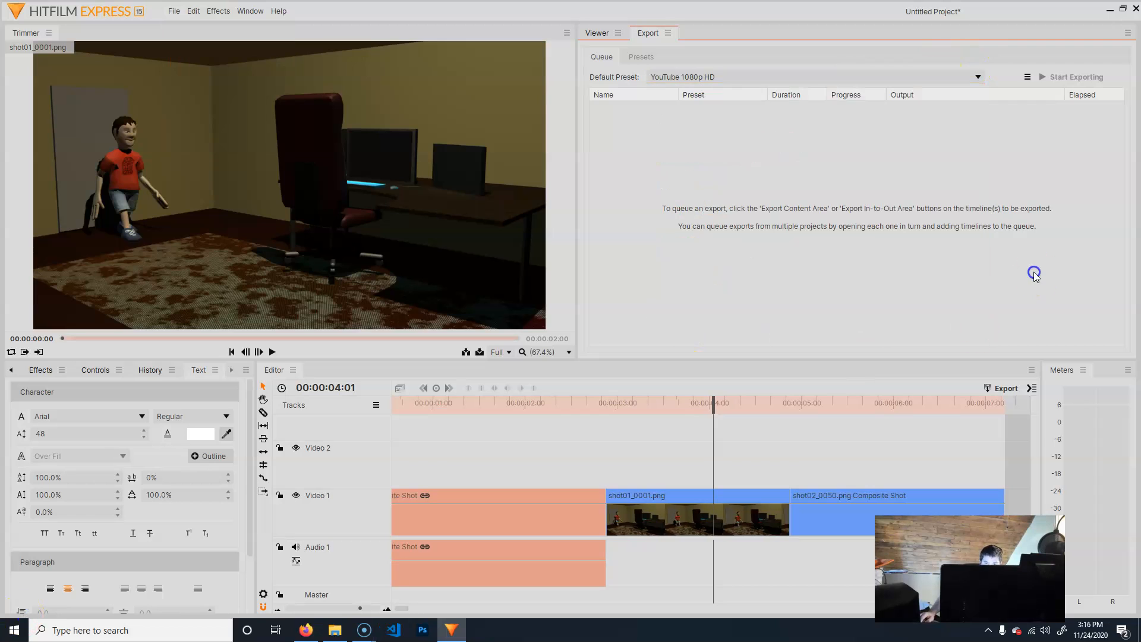
{"action": "left_click", "coordinate": [1034, 392]}
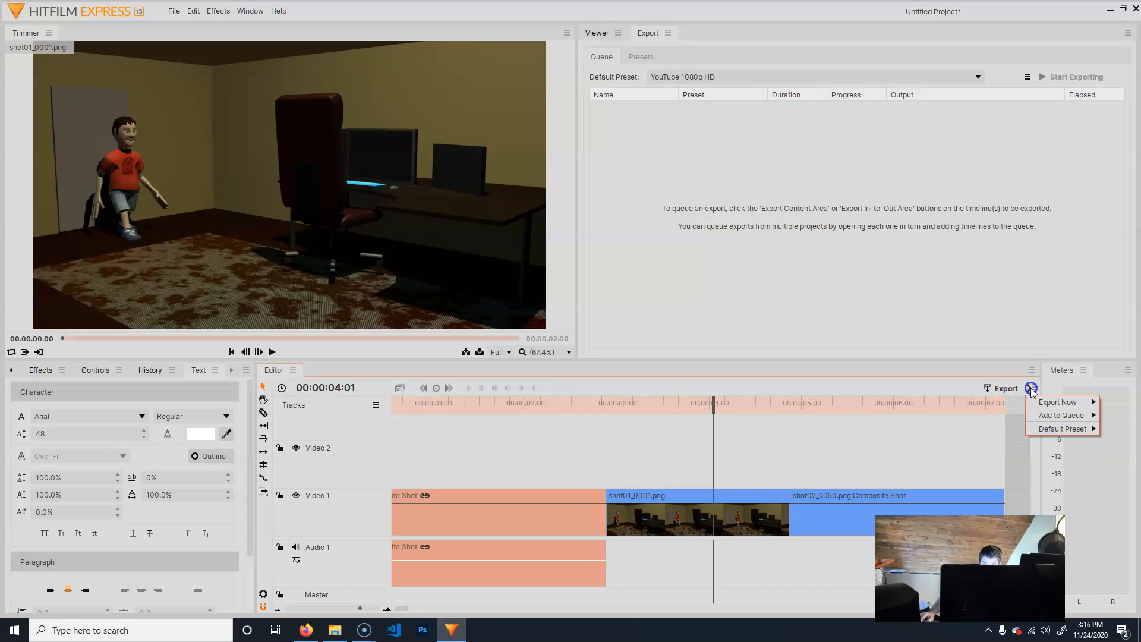
{"action": "mouse_move", "coordinate": [1077, 404]}
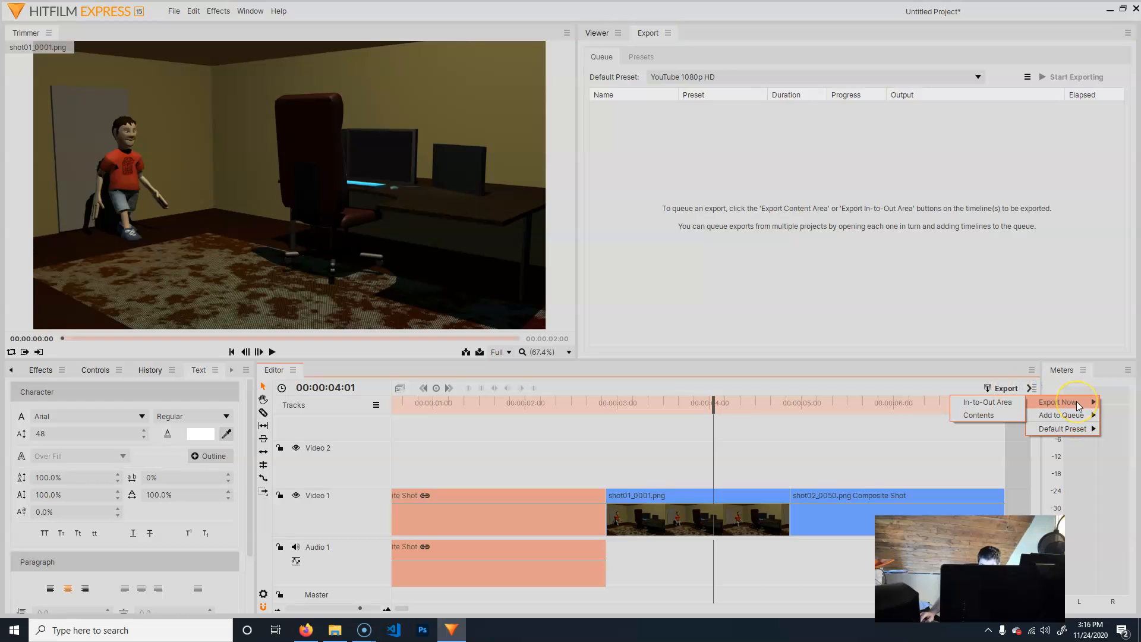
{"action": "left_click", "coordinate": [987, 404]}
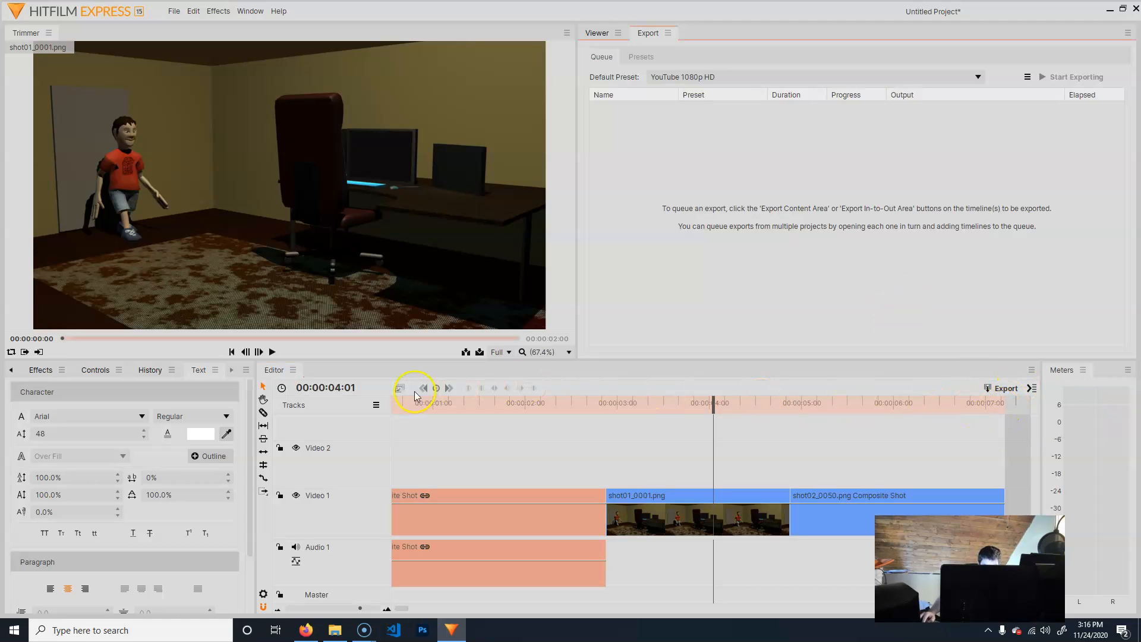
{"action": "left_click", "coordinate": [1034, 390]}
{"action": "mouse_move", "coordinate": [1064, 404]}
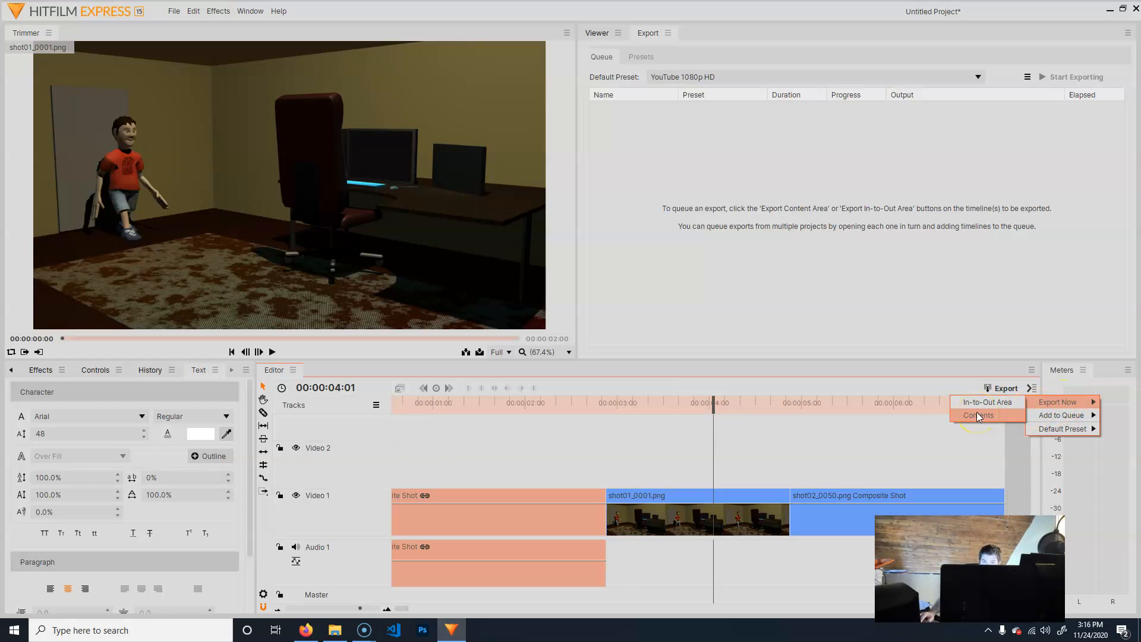
{"action": "left_click", "coordinate": [1069, 435]}
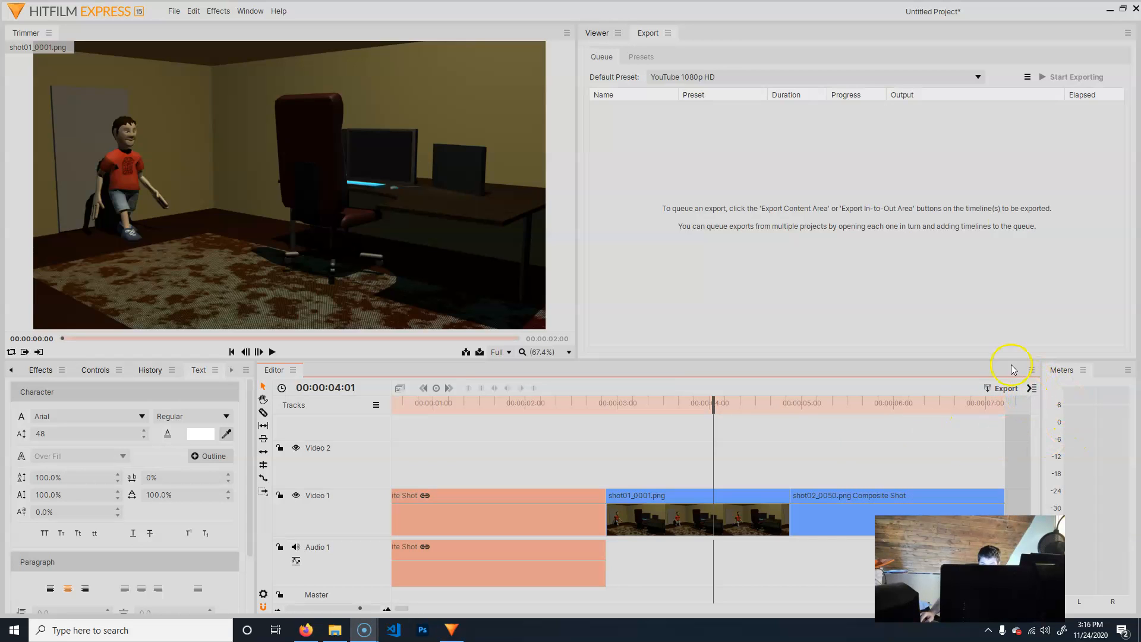
Export the Editor timeline's in-to-out area immediately with the YouTube 1080p HD preset.
{"action": "left_click", "coordinate": [1032, 390]}
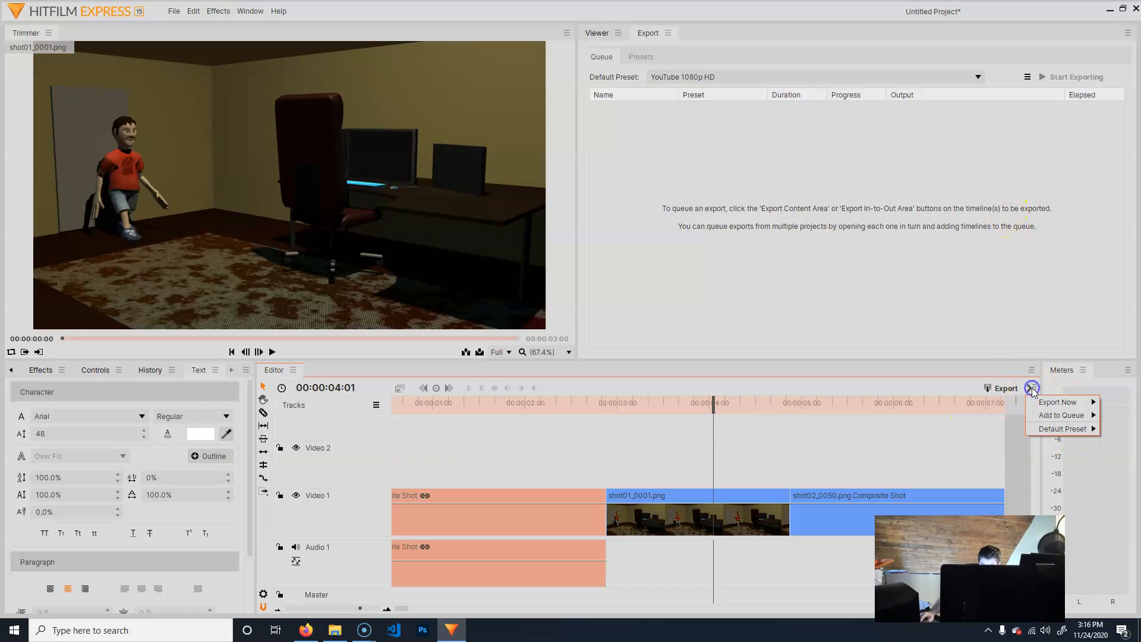
{"action": "mouse_move", "coordinate": [1051, 404]}
{"action": "left_click", "coordinate": [988, 415]}
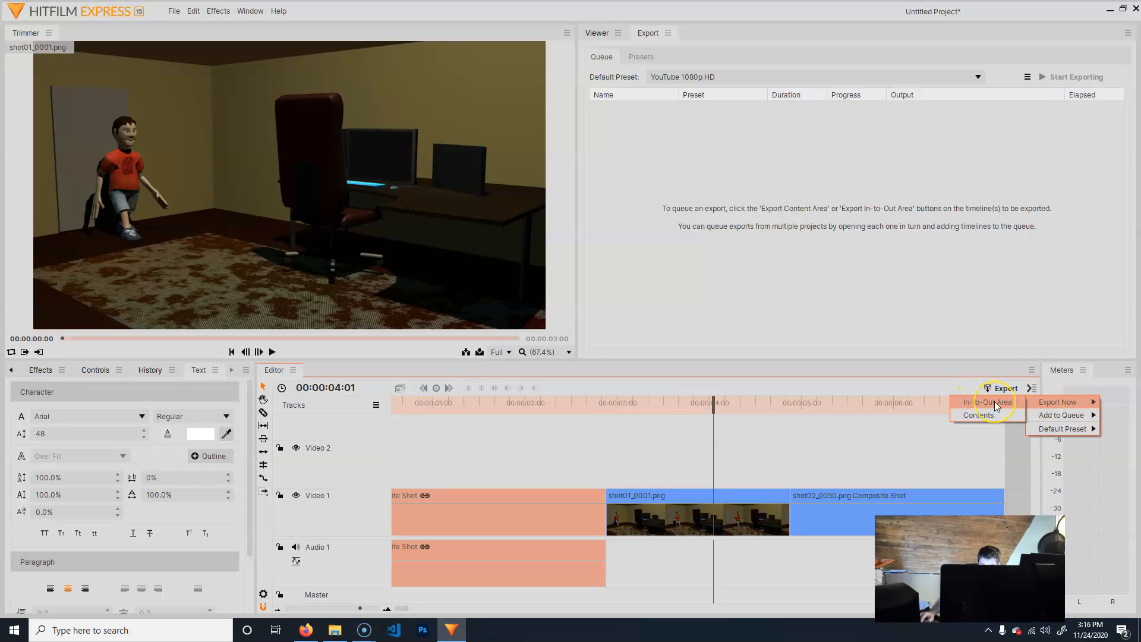
{"action": "left_click", "coordinate": [994, 403]}
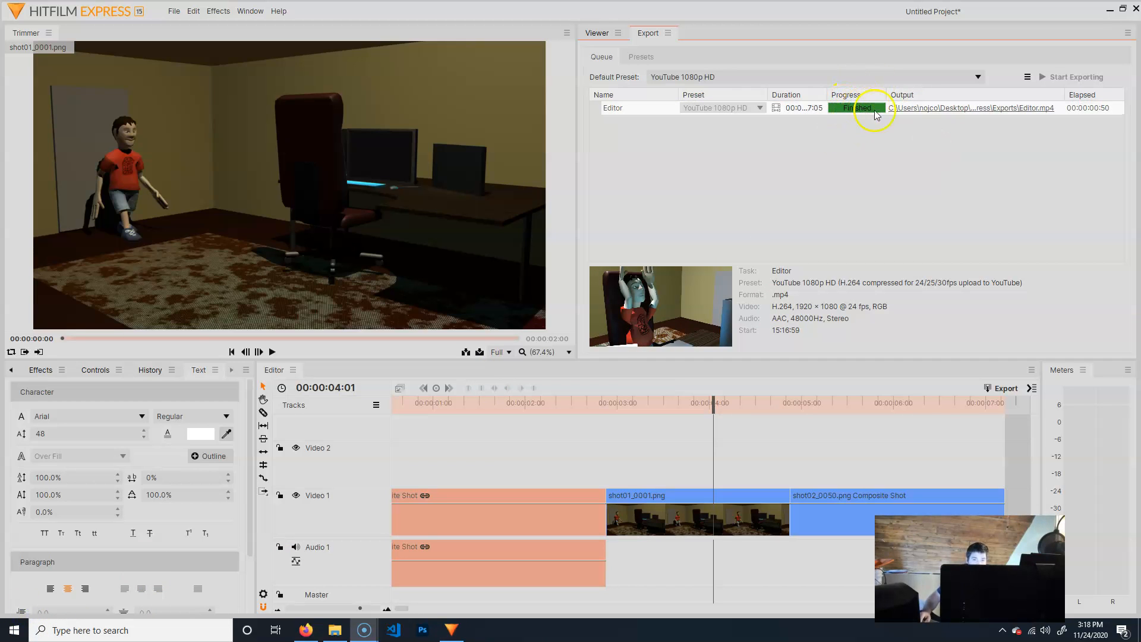
Open the exported video's folder, move Editor.mp4 from Exports to the desktop, and close the folder window.
{"action": "left_click", "coordinate": [958, 110]}
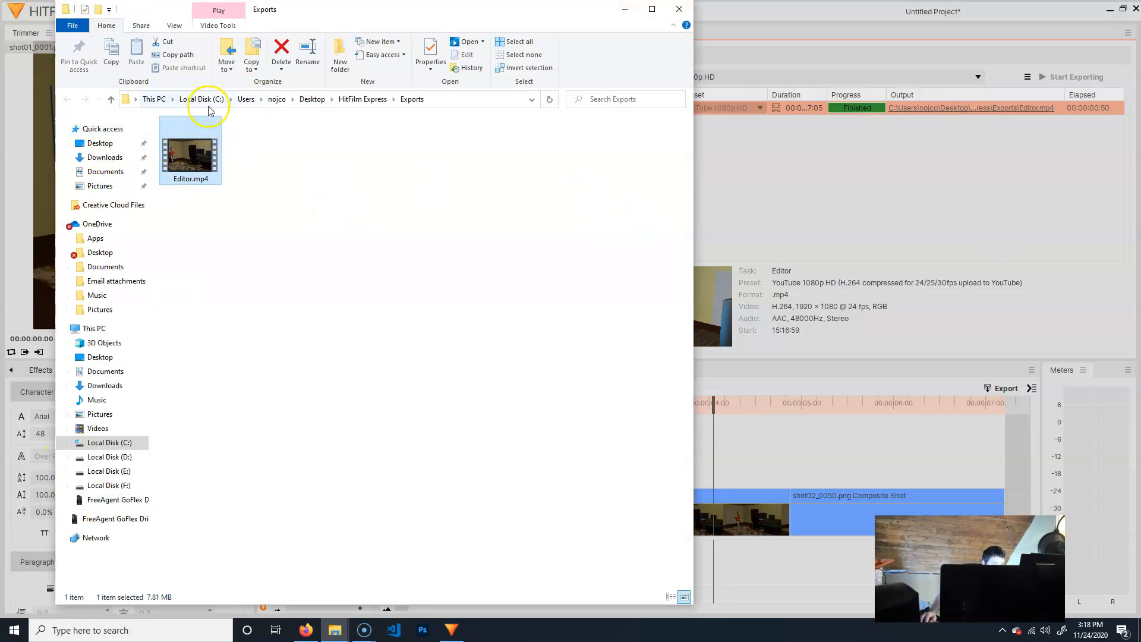
{"action": "left_click", "coordinate": [1115, 19]}
{"action": "left_click", "coordinate": [1109, 10]}
{"action": "left_click_drag", "start_coordinate": [501, 8], "coordinate": [831, 43]}
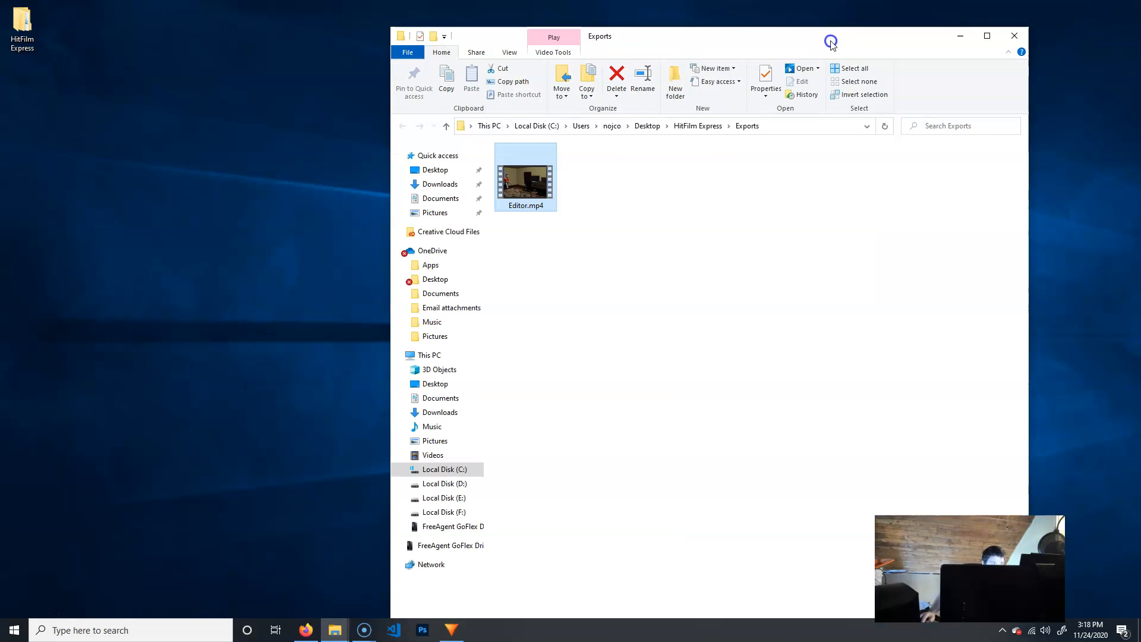
{"action": "left_click_drag", "start_coordinate": [543, 174], "coordinate": [101, 138]}
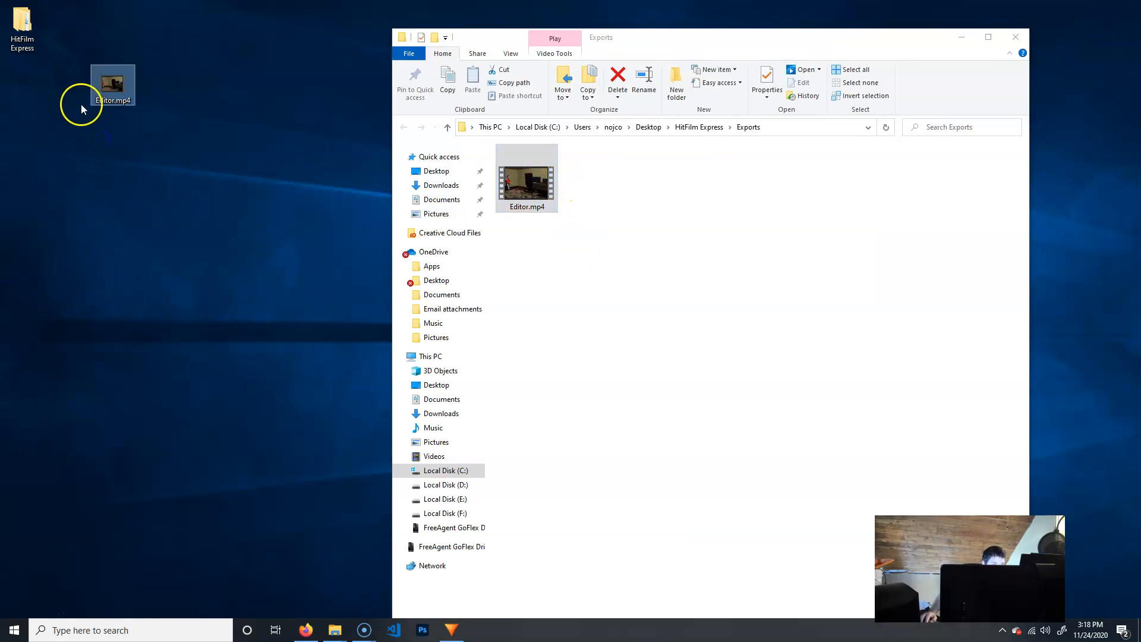
{"action": "left_click", "coordinate": [1015, 36]}
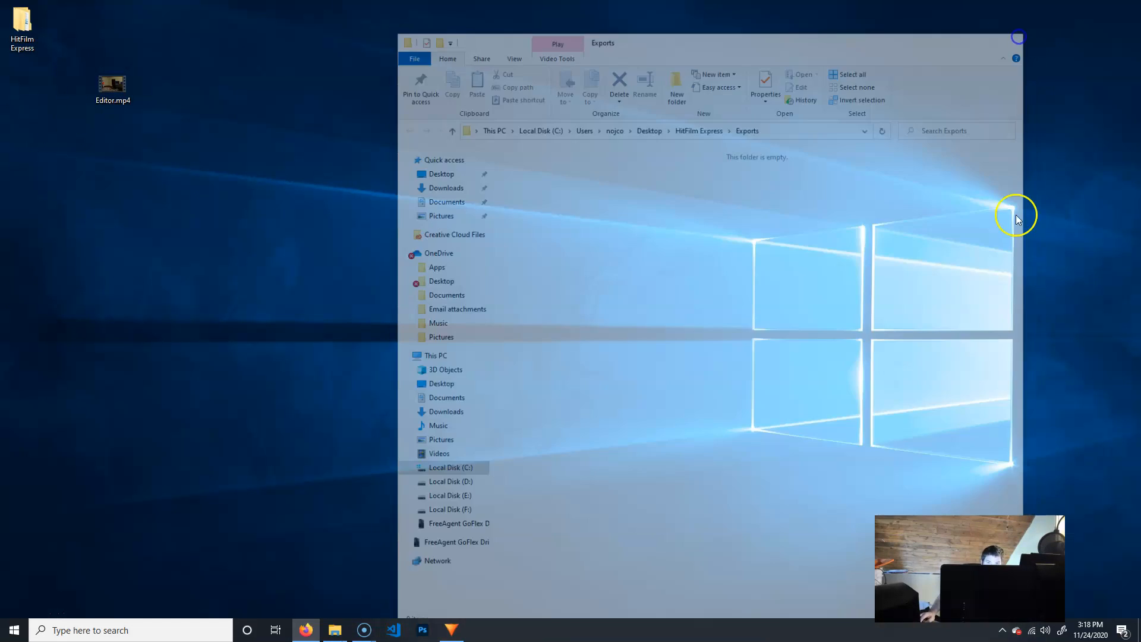
Switch back to HitFilm Express and close it, discarding the unsaved project changes.
{"action": "left_click", "coordinate": [455, 629]}
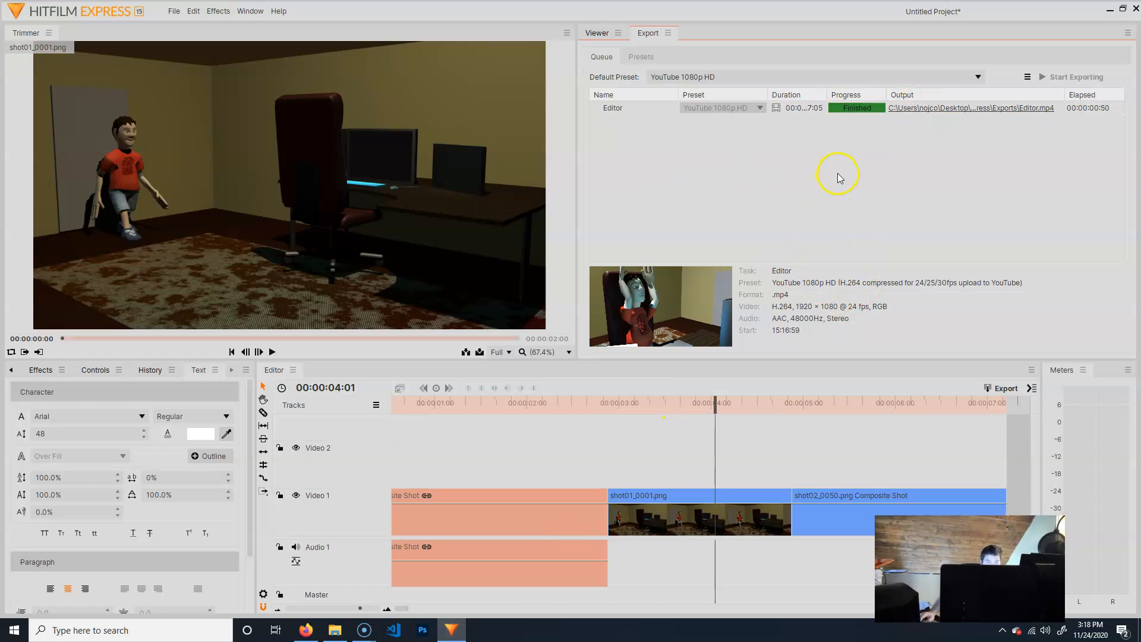
{"action": "left_click", "coordinate": [174, 11]}
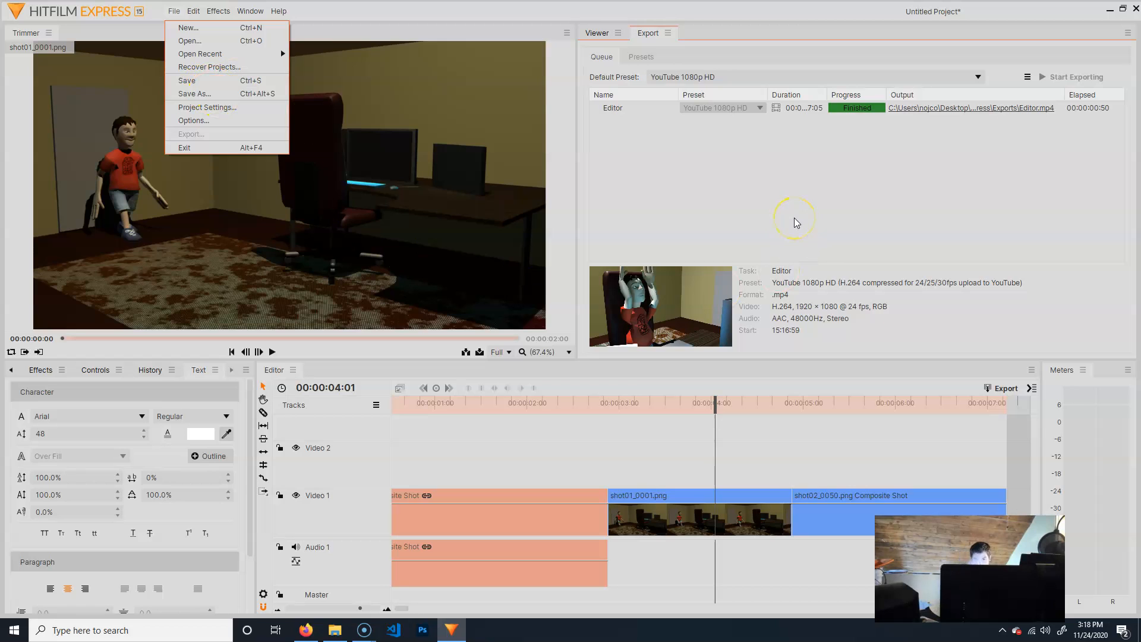
{"action": "left_click", "coordinate": [851, 185]}
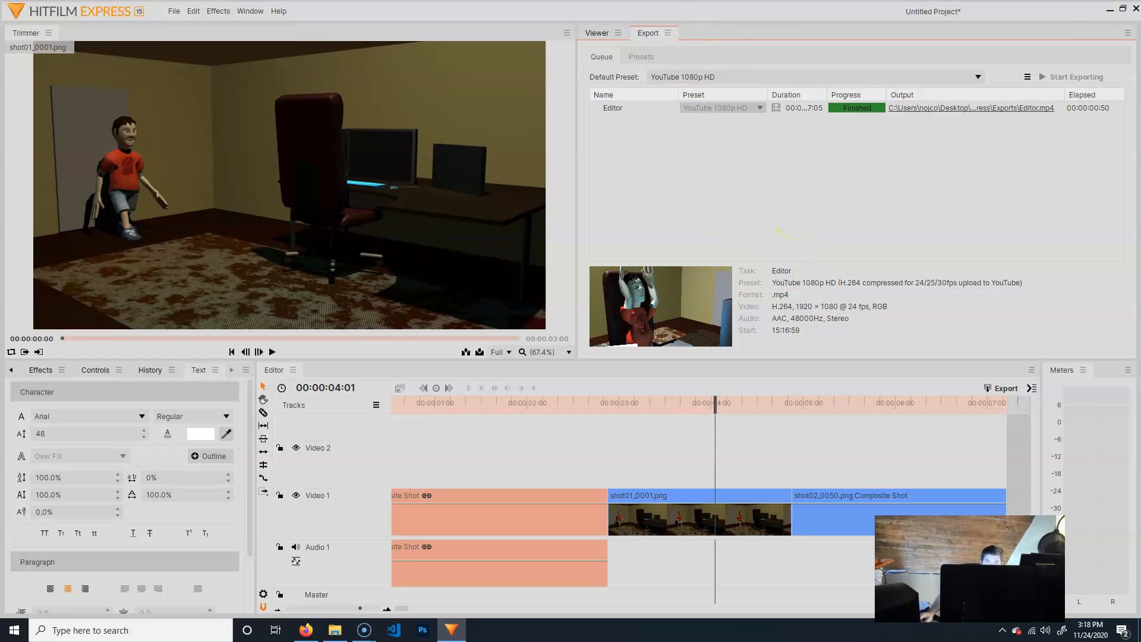
{"action": "left_click", "coordinate": [1136, 8]}
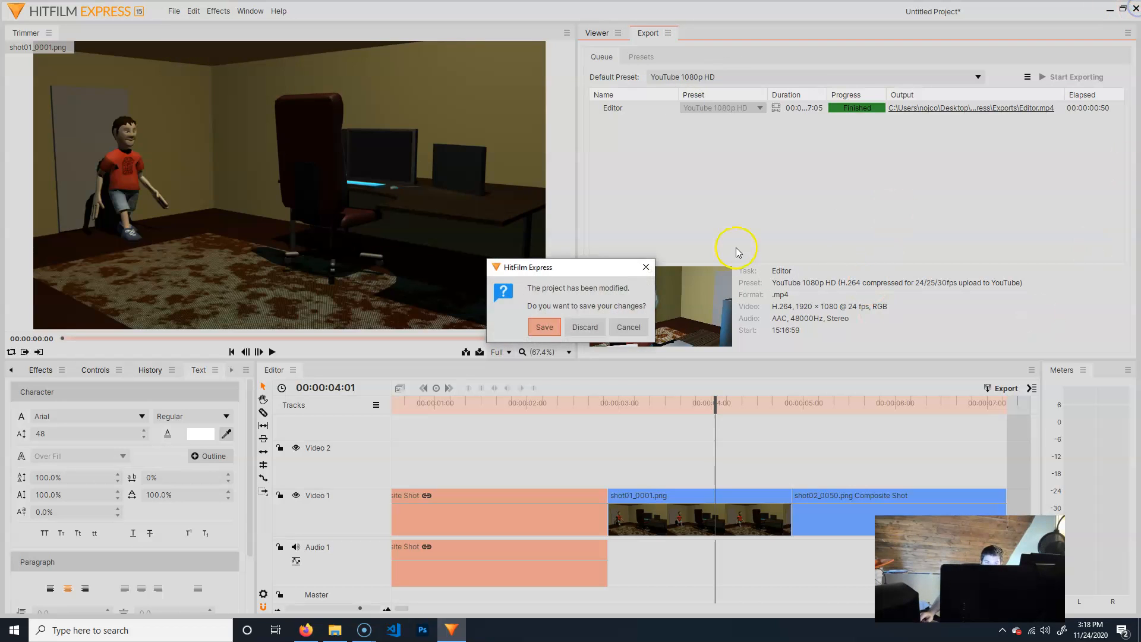
{"action": "left_click", "coordinate": [585, 328]}
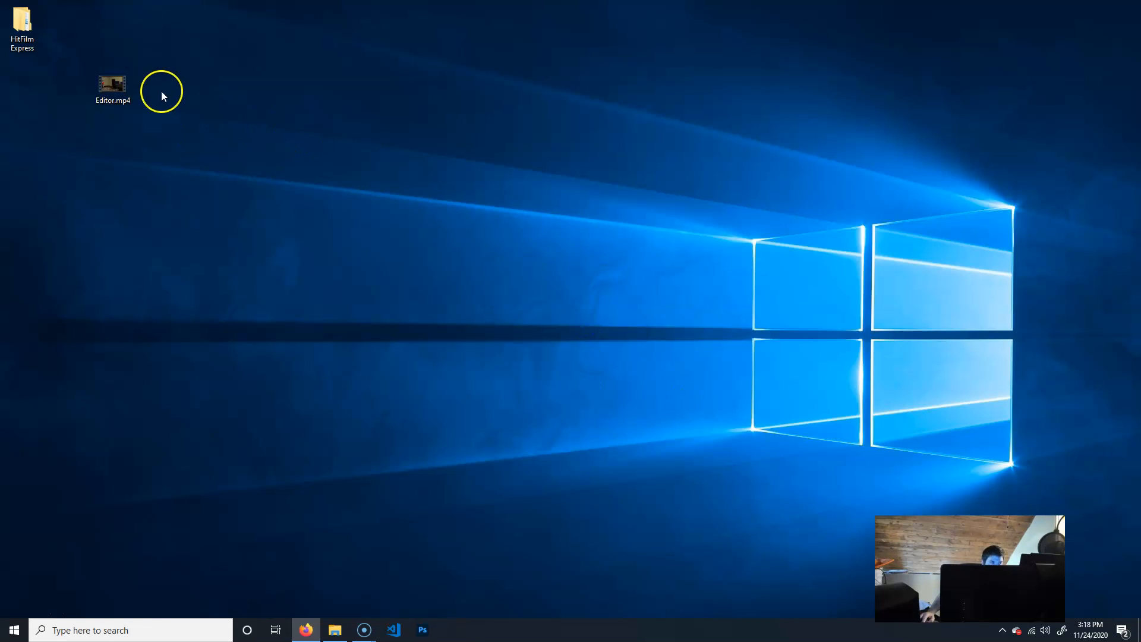
Play the exported Editor.mp4 from the desktop through to the end and close the video player.
{"action": "double_click", "coordinate": [116, 84]}
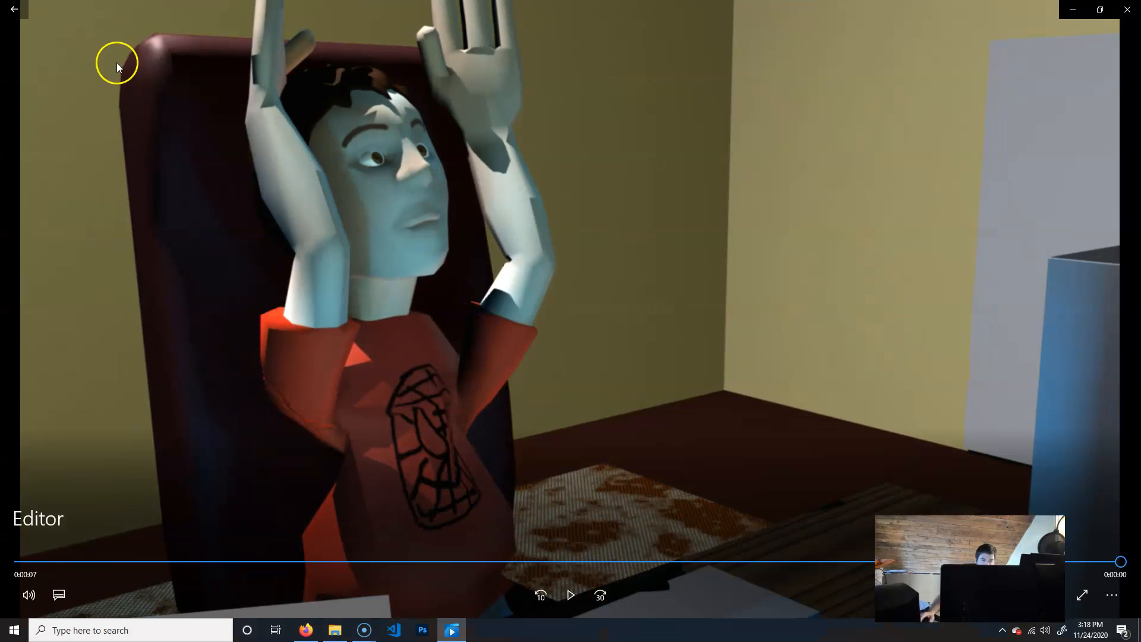
{"action": "left_click", "coordinate": [1132, 13]}
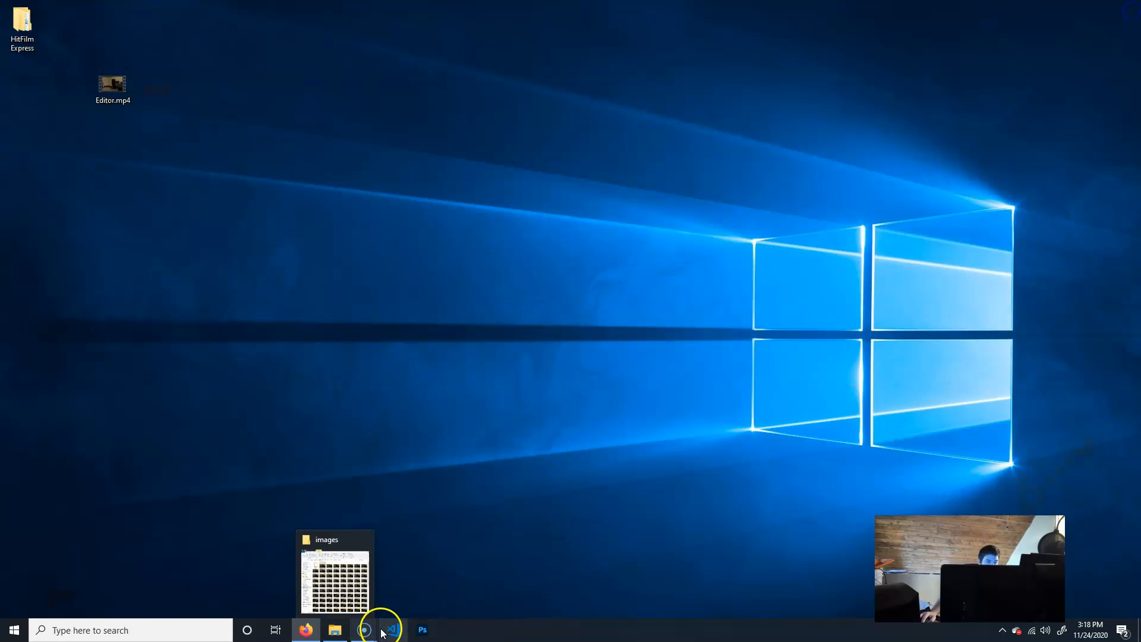
{"action": "mouse_move", "coordinate": [373, 639]}
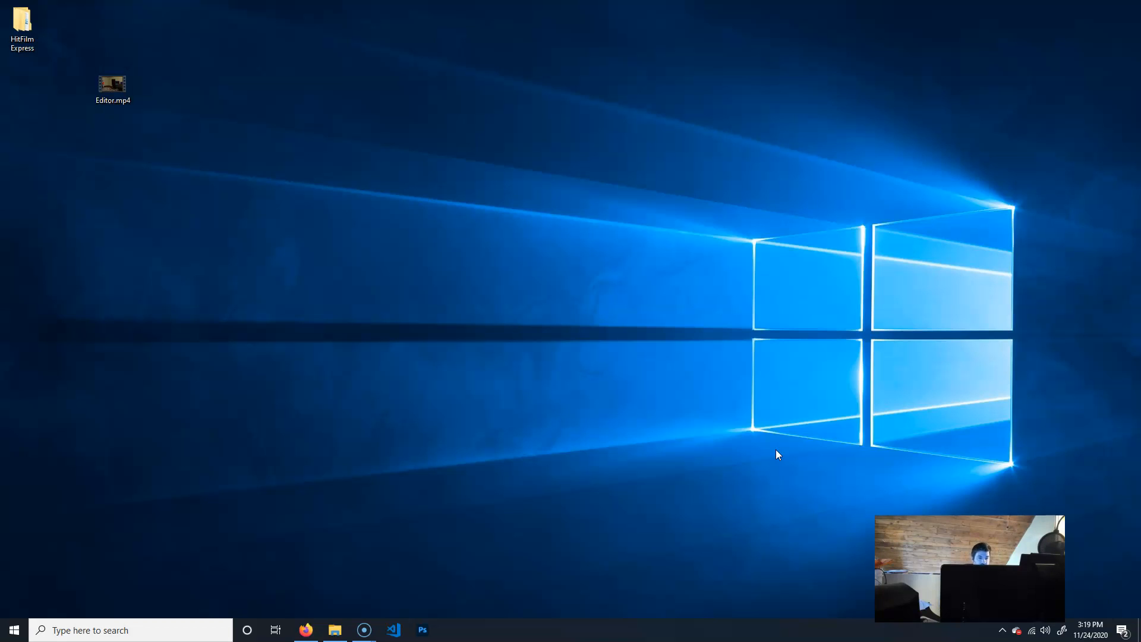
{"action": "left_click", "coordinate": [783, 446]}
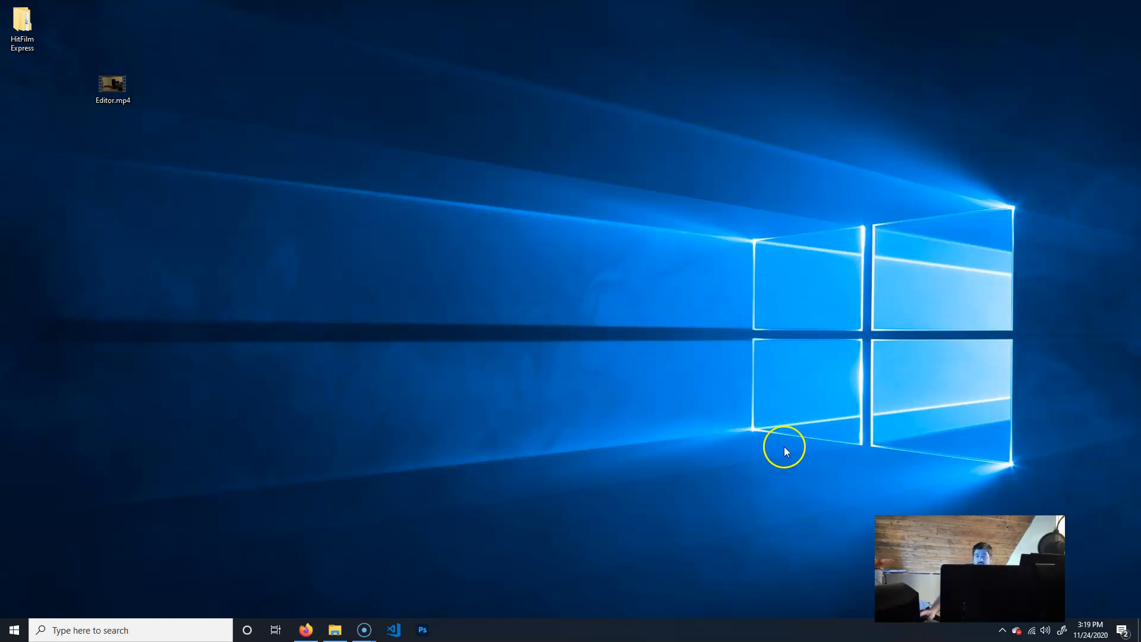